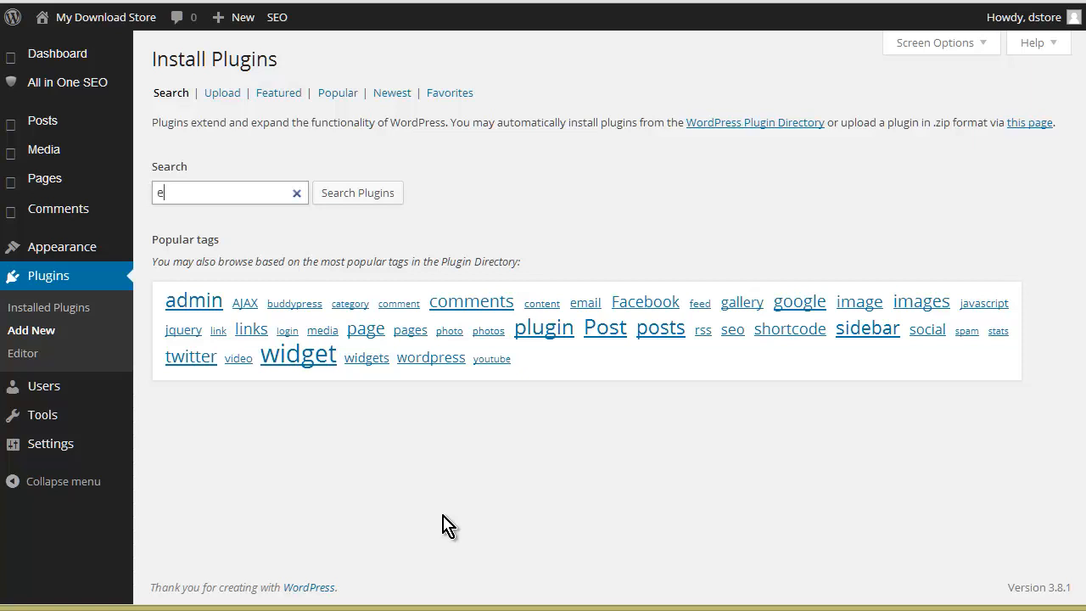
Step: Search the plugin directory for "easy digital downloads"
text(as)
key(Down)
key(Return)
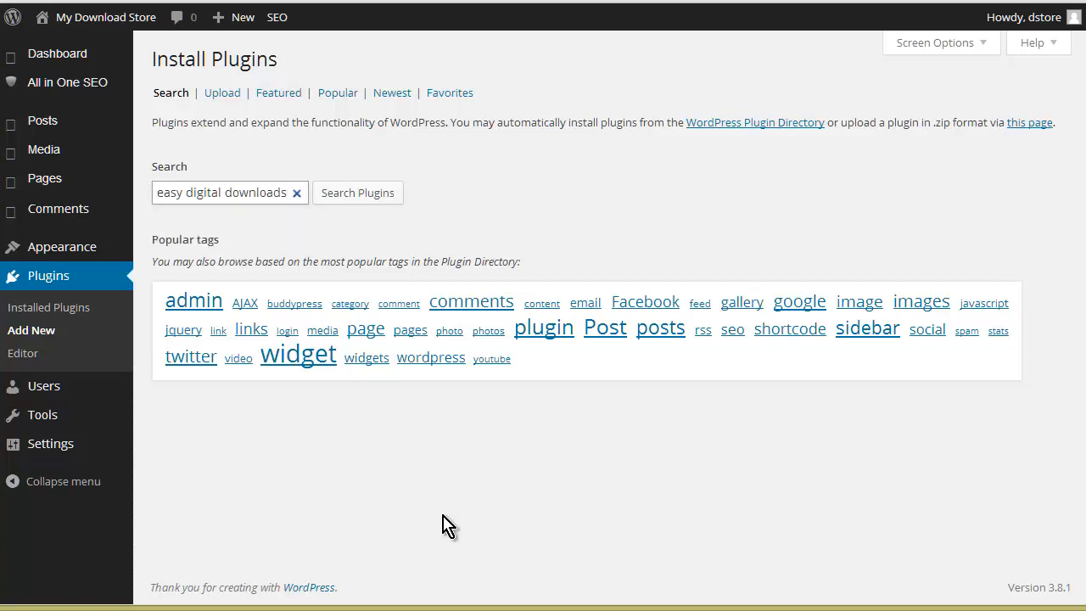
key(Return)
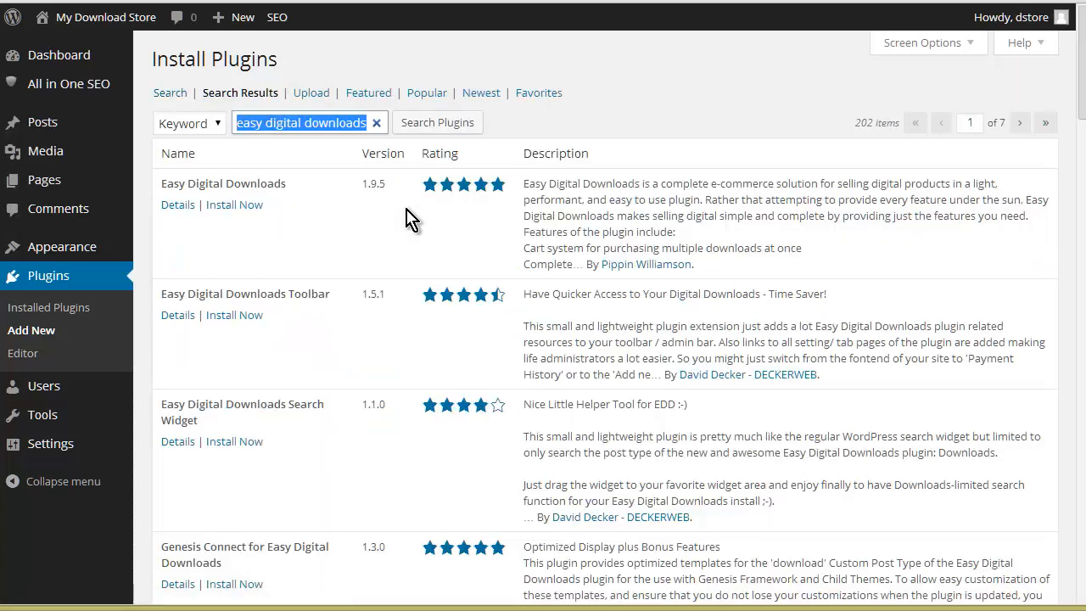
Step: Install the Easy Digital Downloads plugin, version 1.9.5, and activate it
click(229, 209)
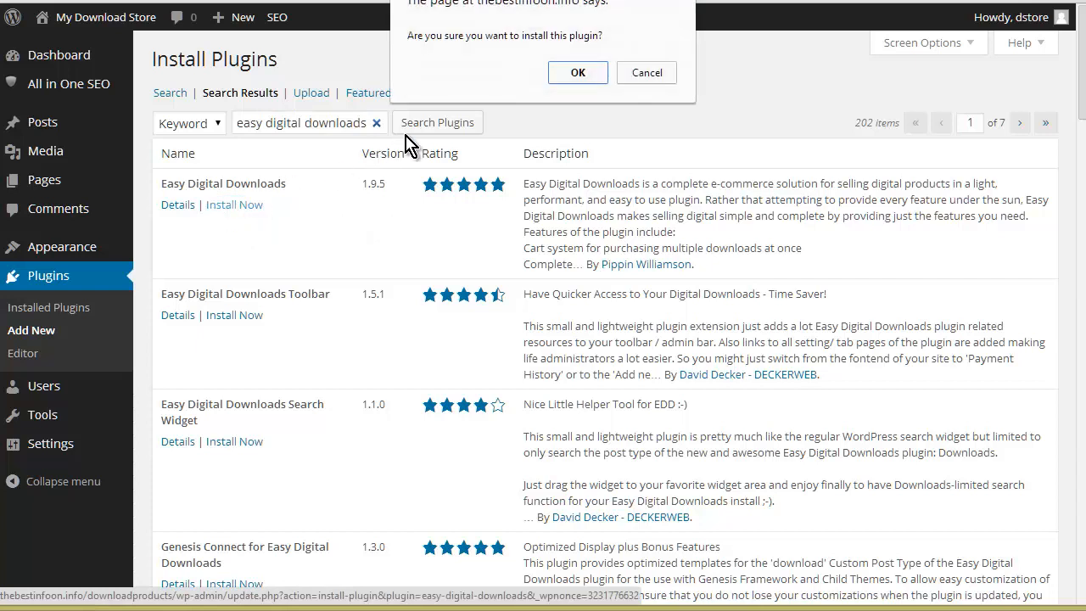
click(578, 74)
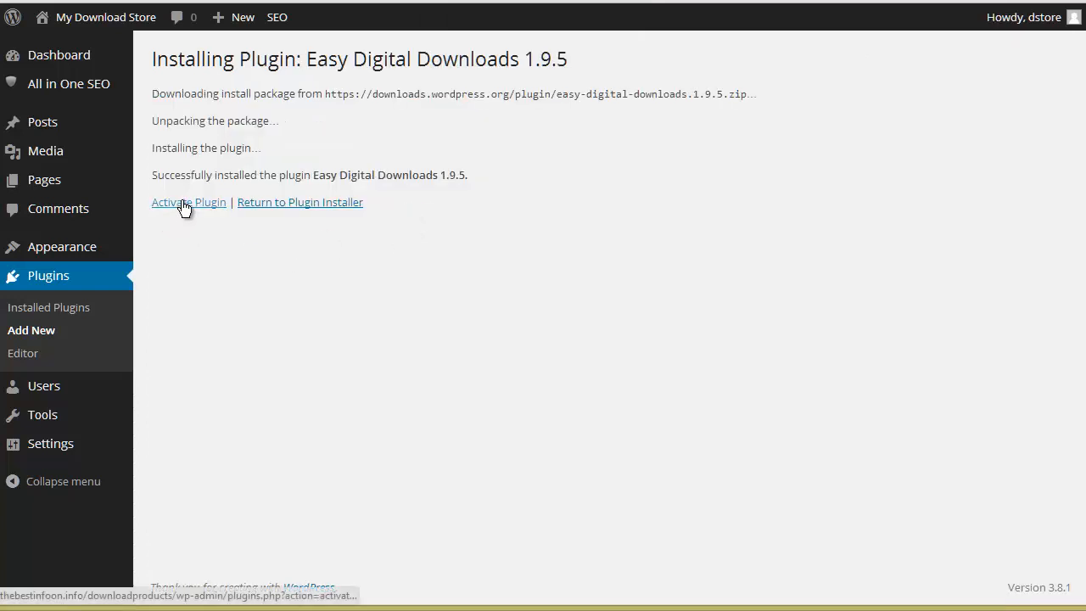
click(181, 205)
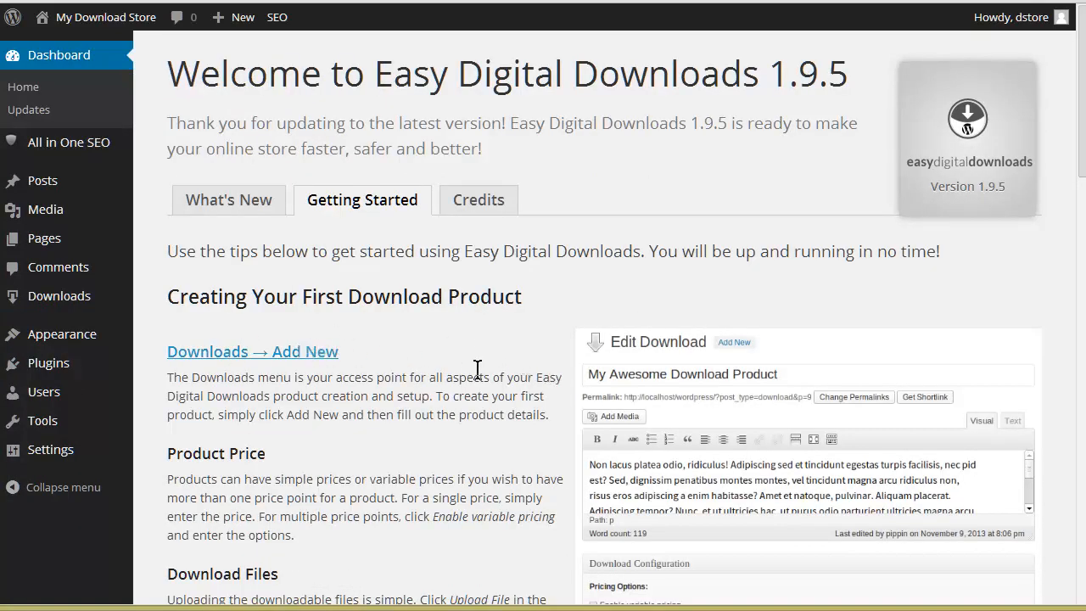
Step: Add a download category named "Wordpress Tutorials"
scroll(399, 365, down, 6)
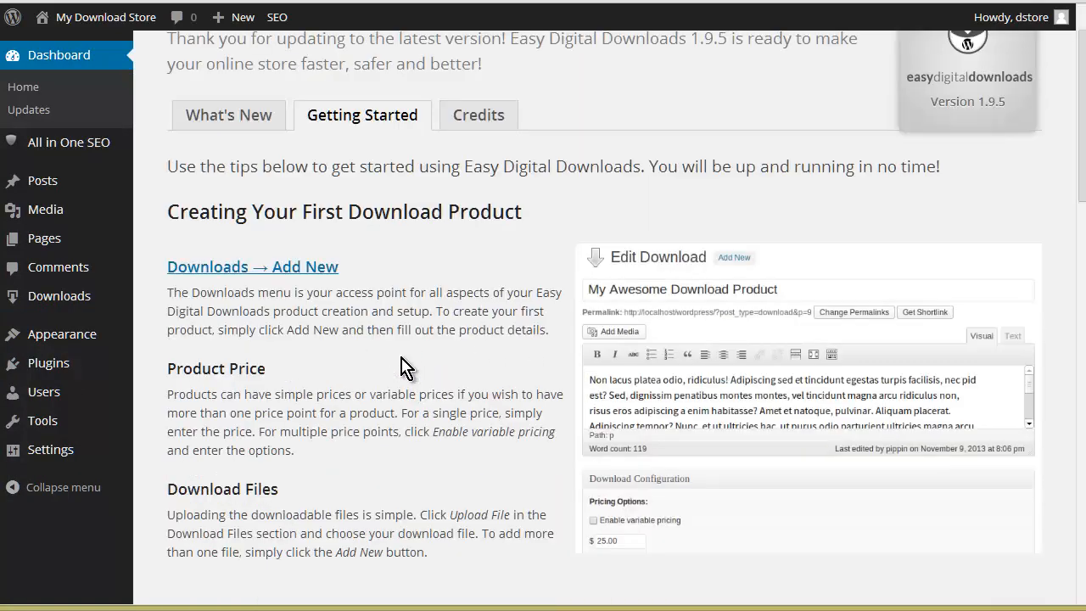
scroll(406, 364, up, 6)
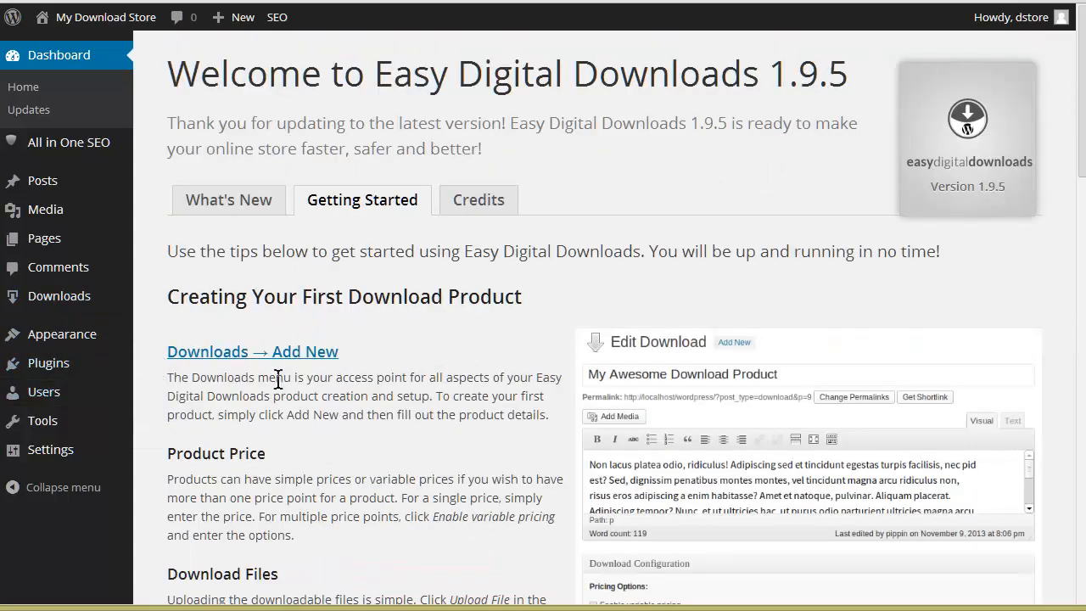
mouse_move(56, 306)
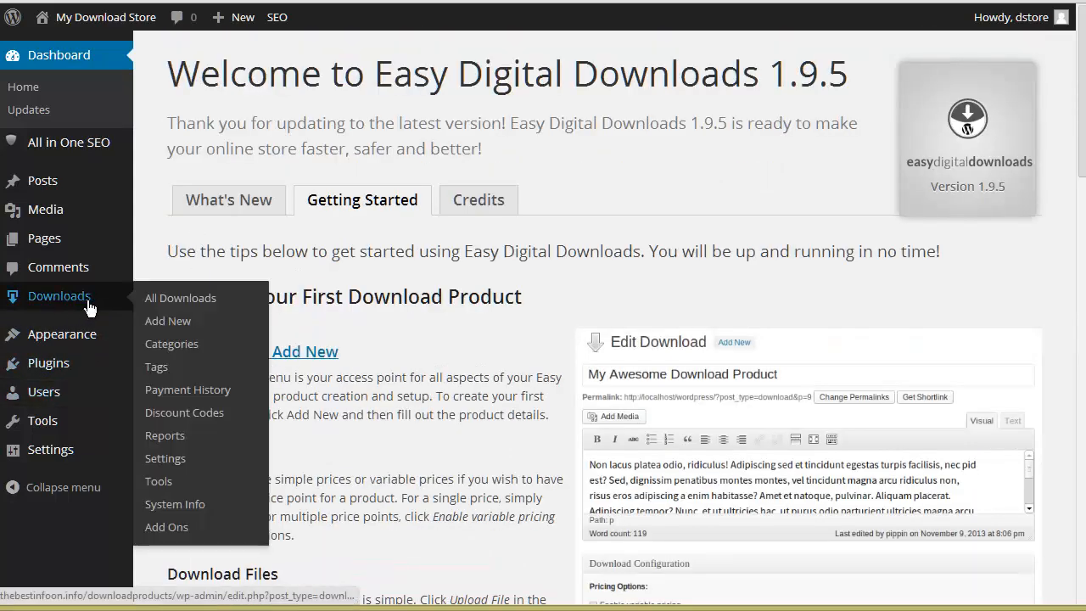
click(181, 351)
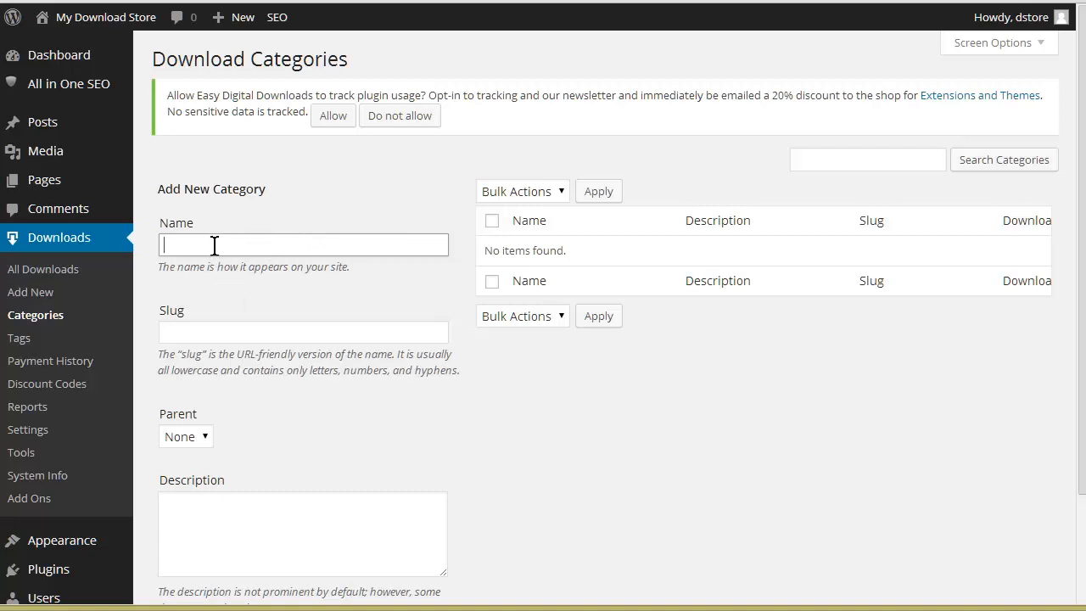
text(Wordpress Tutorials)
scroll(282, 416, down, 2)
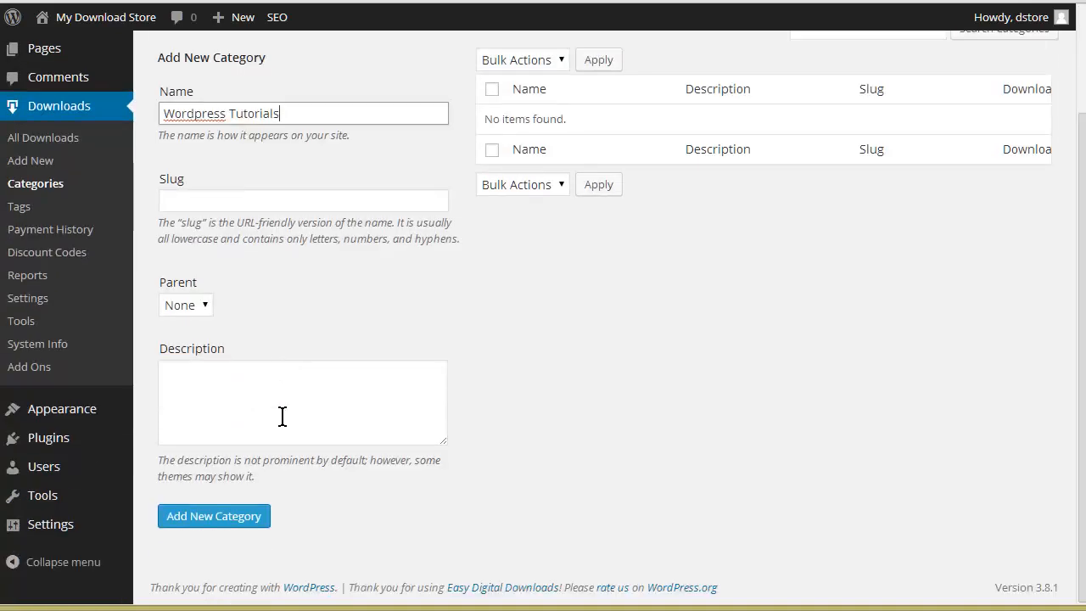
click(233, 518)
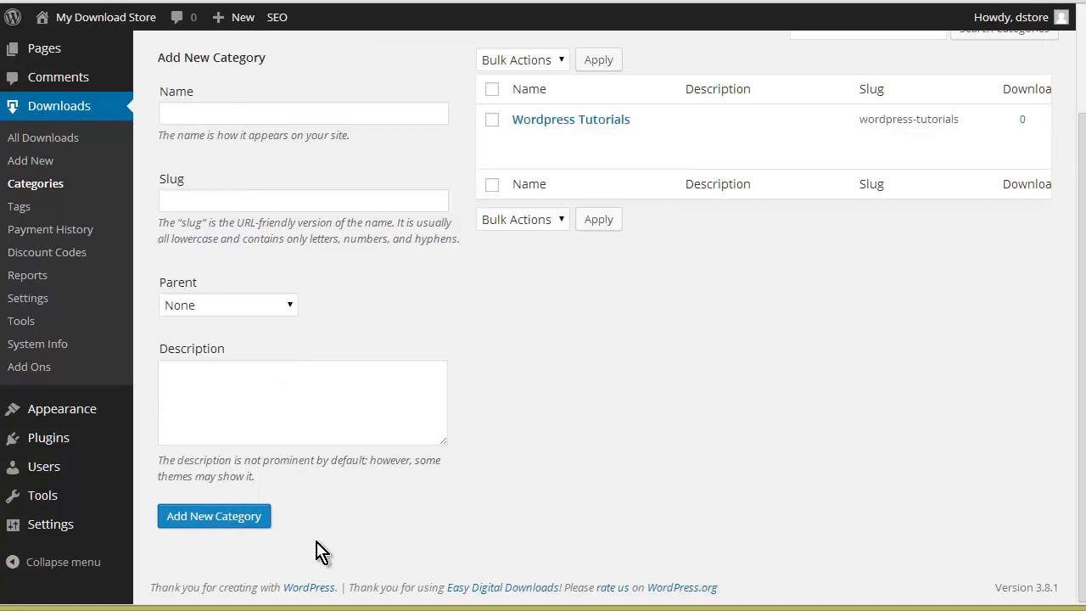
click(229, 515)
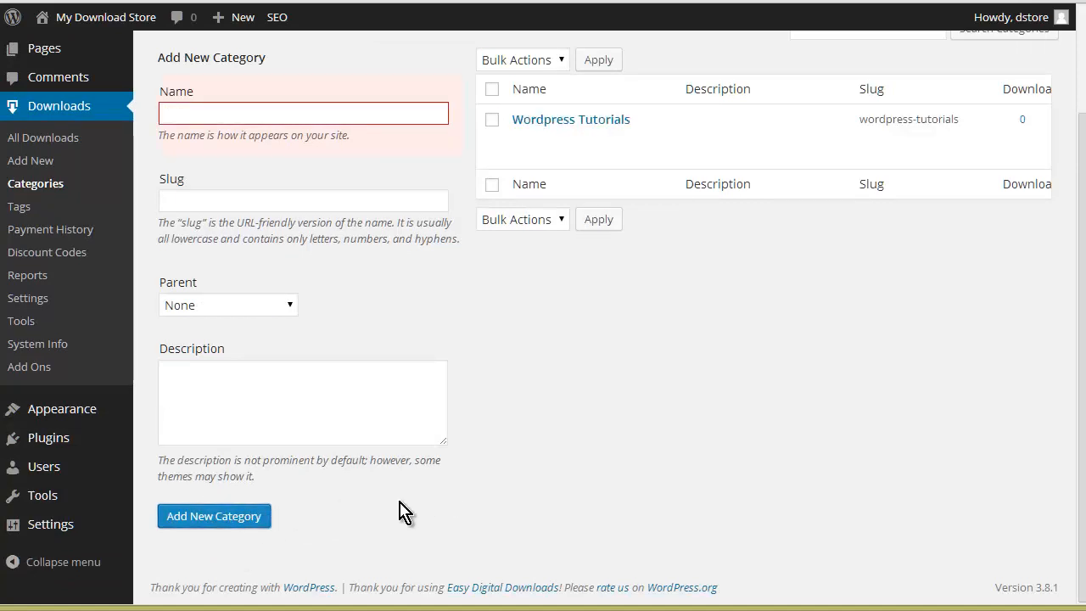
Step: Add a second download category named "YouTube Tutorials"
scroll(373, 463, up, 2)
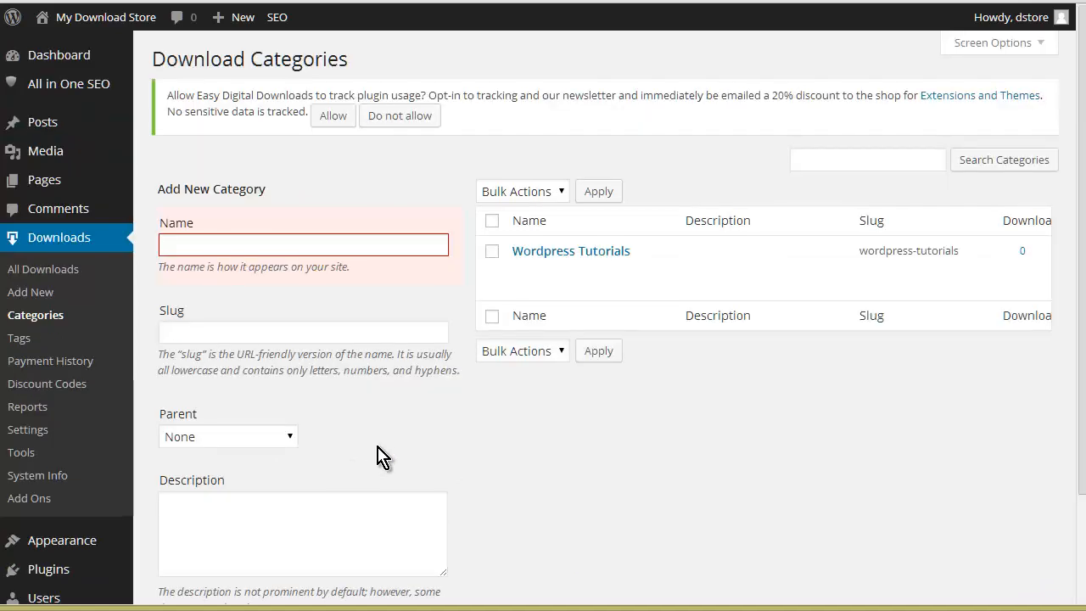
click(210, 246)
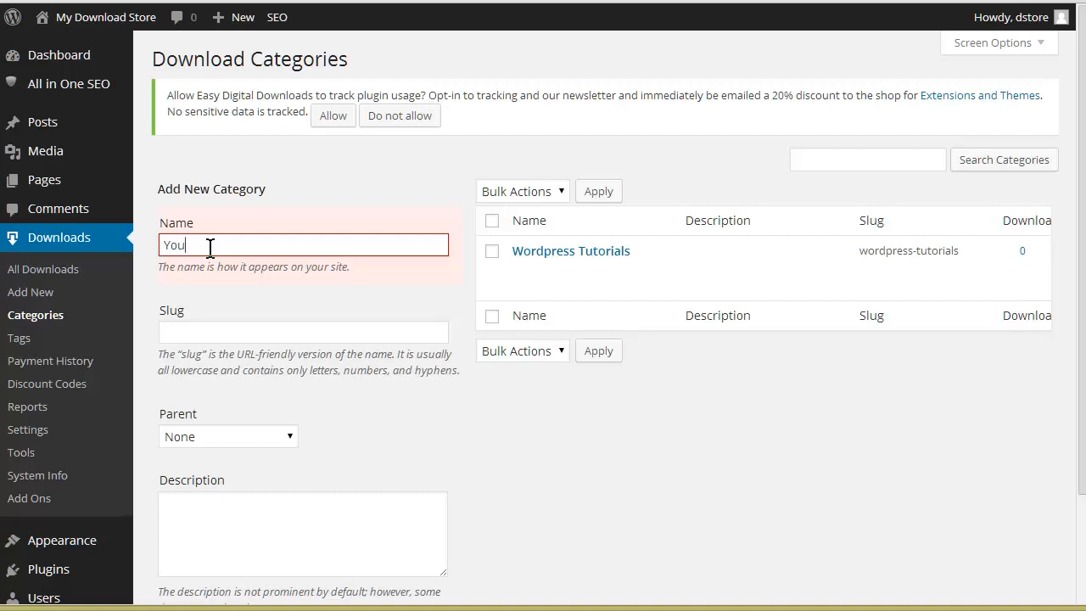
text(YouTube Tutorials)
scroll(213, 280, down, 3)
click(235, 516)
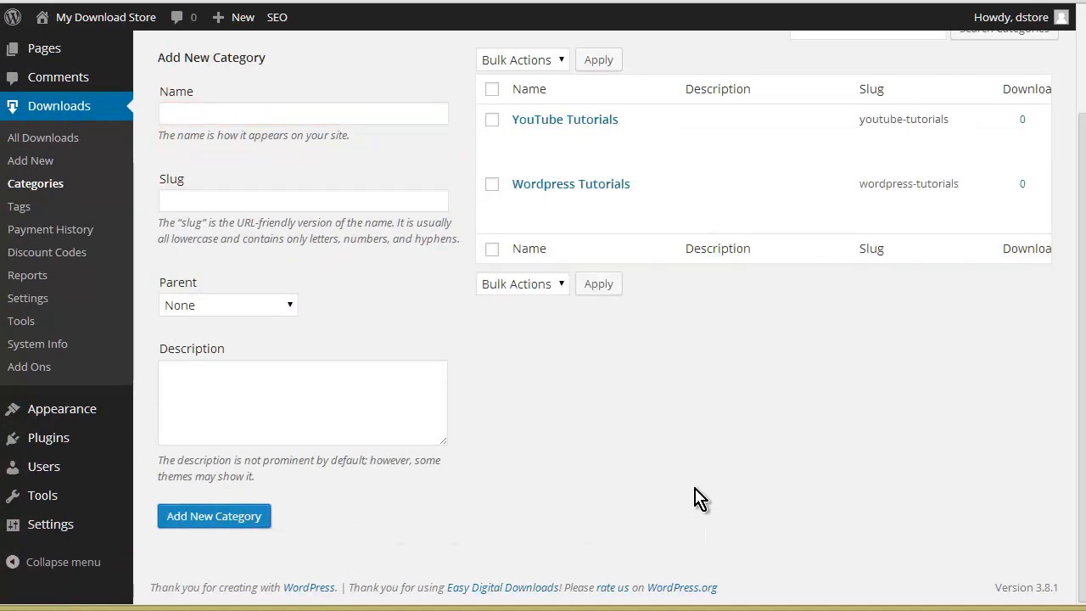
Step: Add a third download category named "Fitness EBooks"
scroll(737, 484, up, 3)
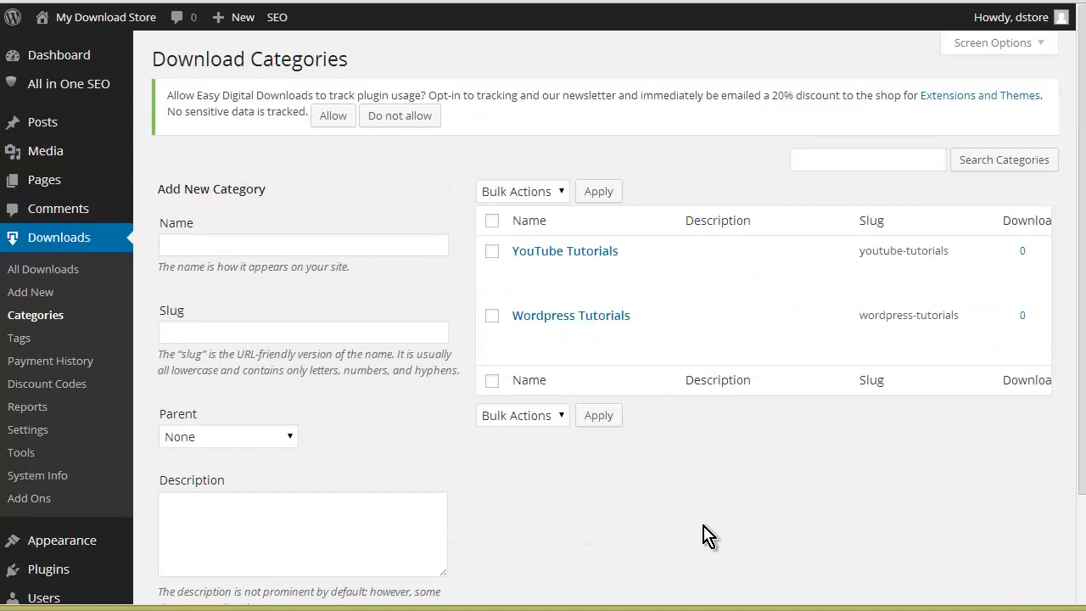
click(211, 248)
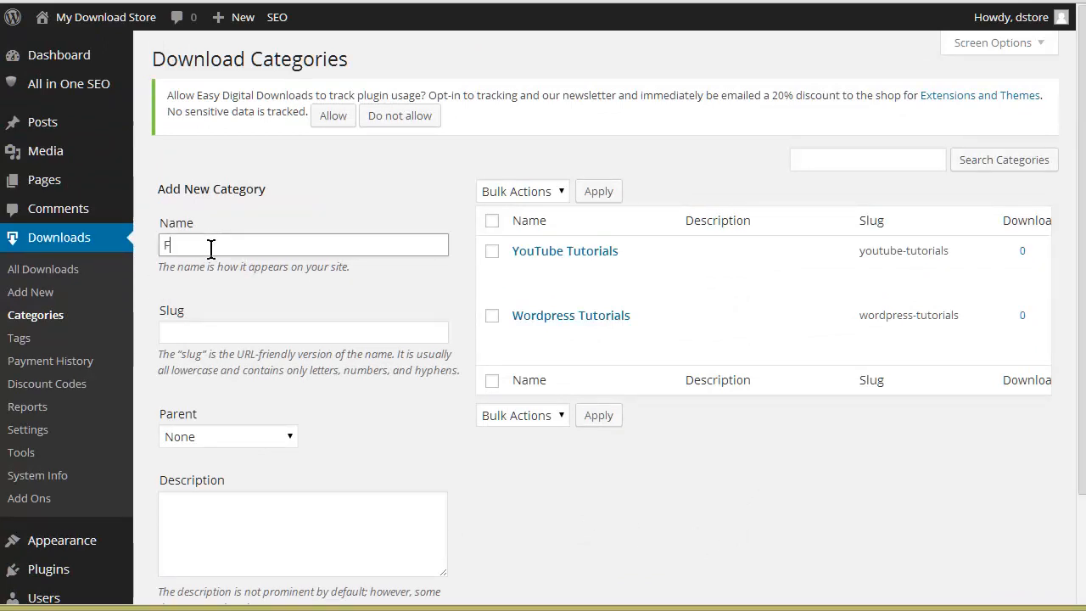
text(Fitness EBooks)
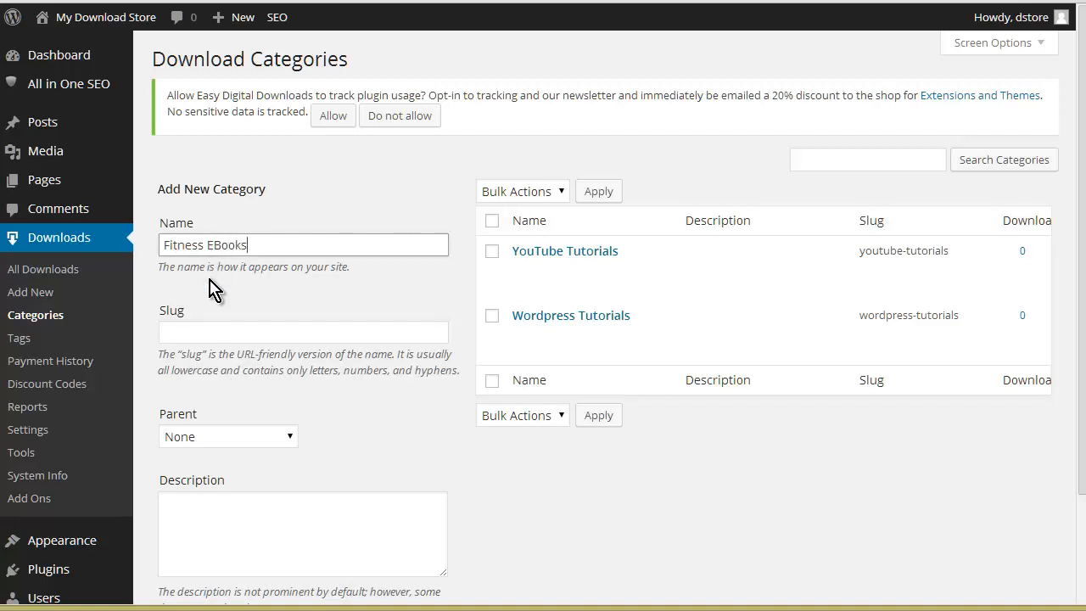
scroll(212, 323, down, 3)
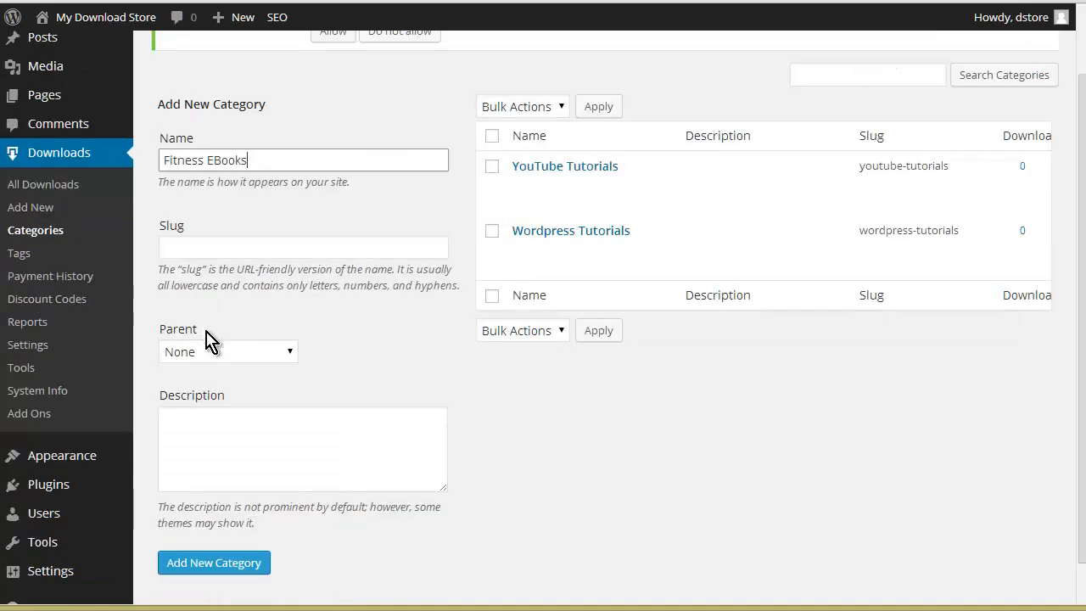
click(221, 517)
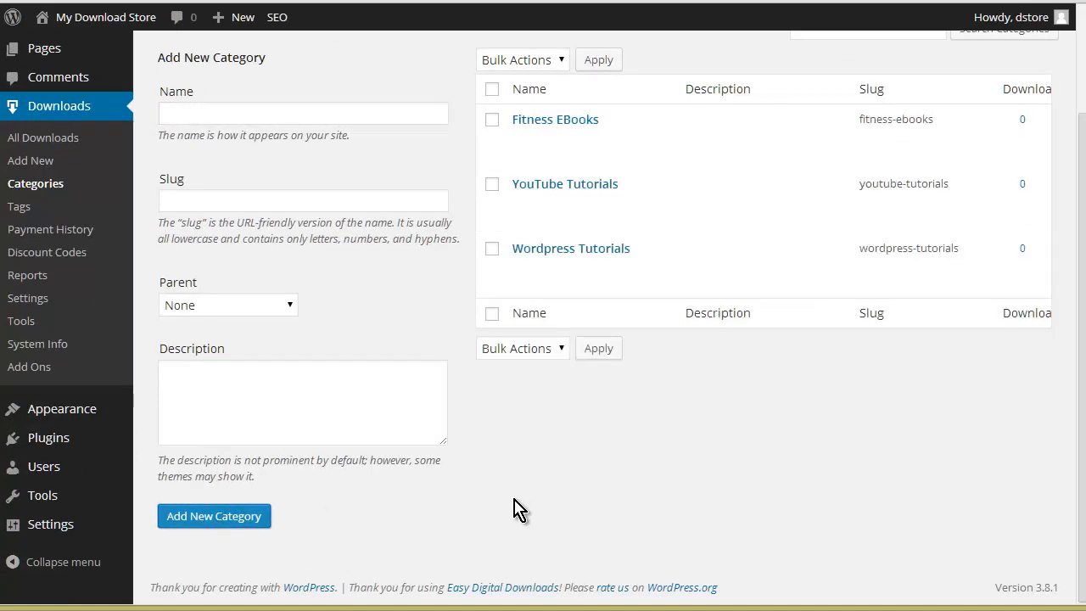
Step: Start a new download product titled "How To Create Video Squeeze Pages Using YouTube Videos"
scroll(514, 511, up, 3)
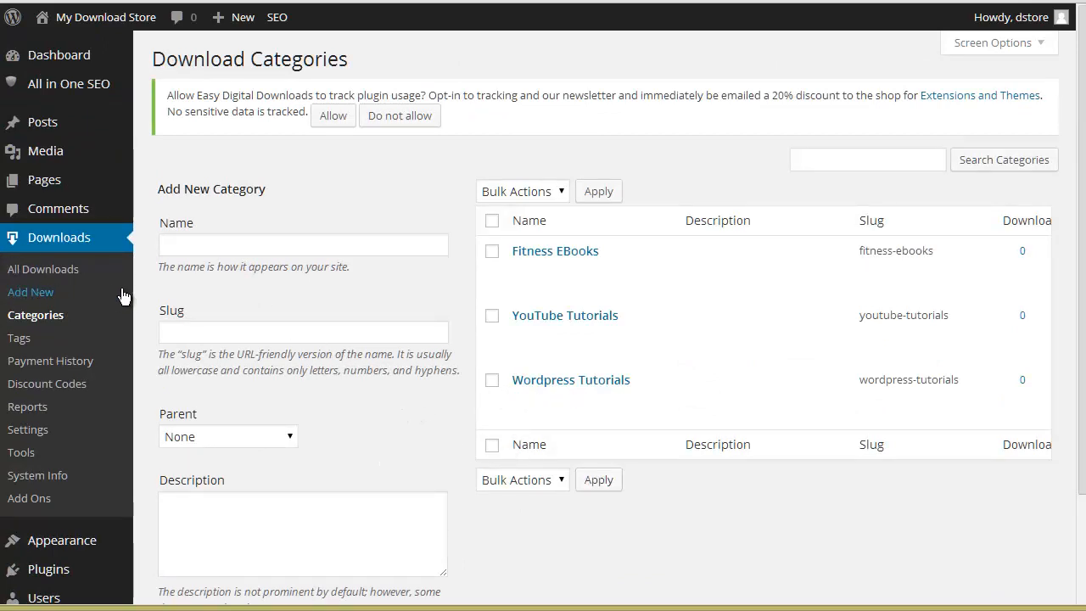
click(57, 296)
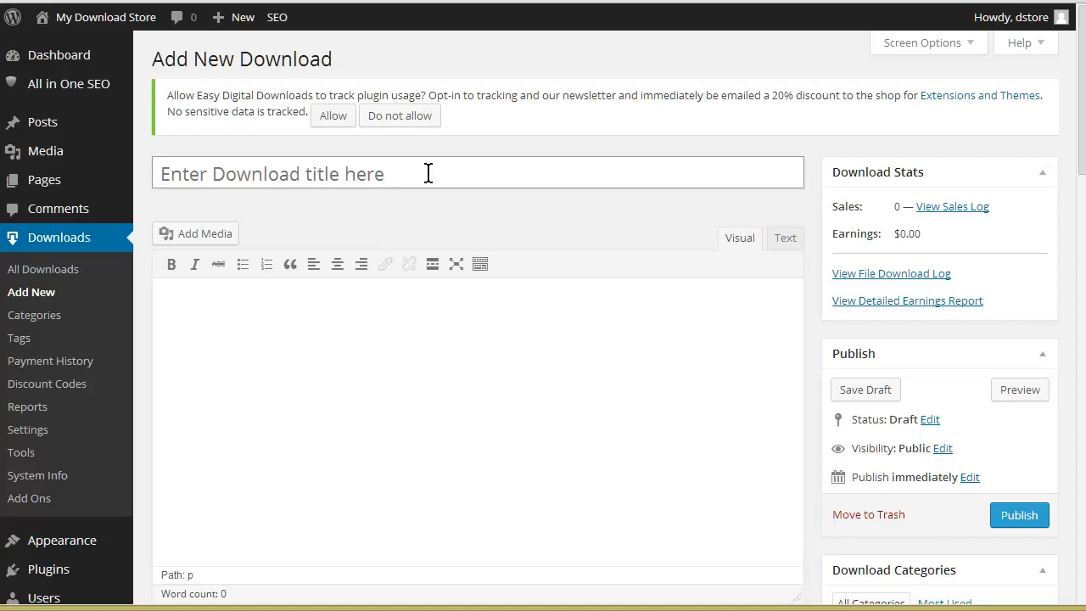
text(How To Create Video Squeeze Pages Using YouTube Videos)
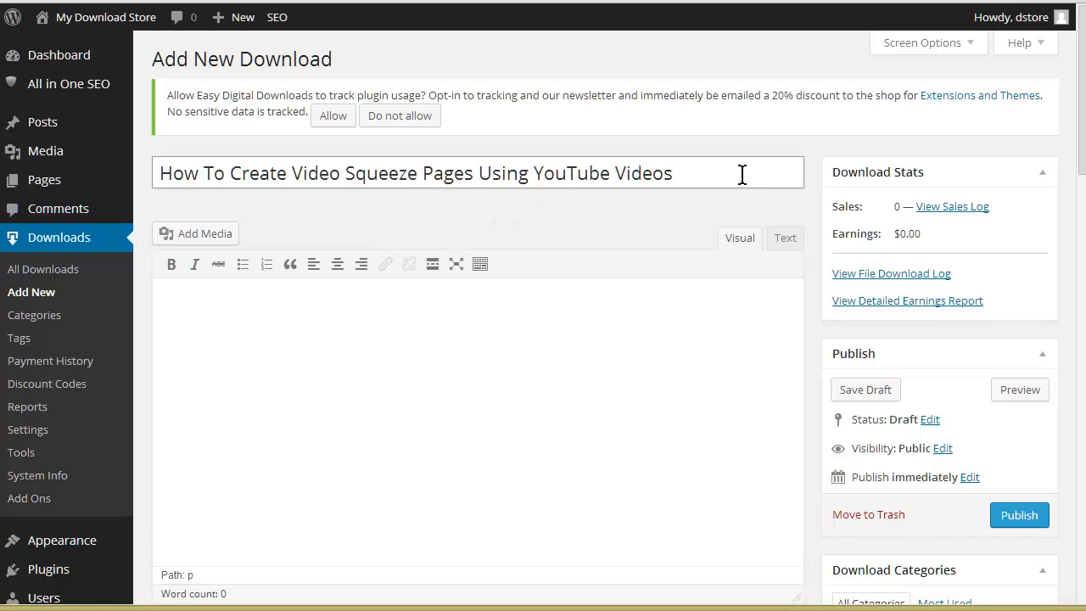
Step: Describe the download as a video on creating squeeze pages using YouTube videos and a free tool, with options such as auto-play and hiding the control bar
scroll(759, 189, down, 2)
click(465, 276)
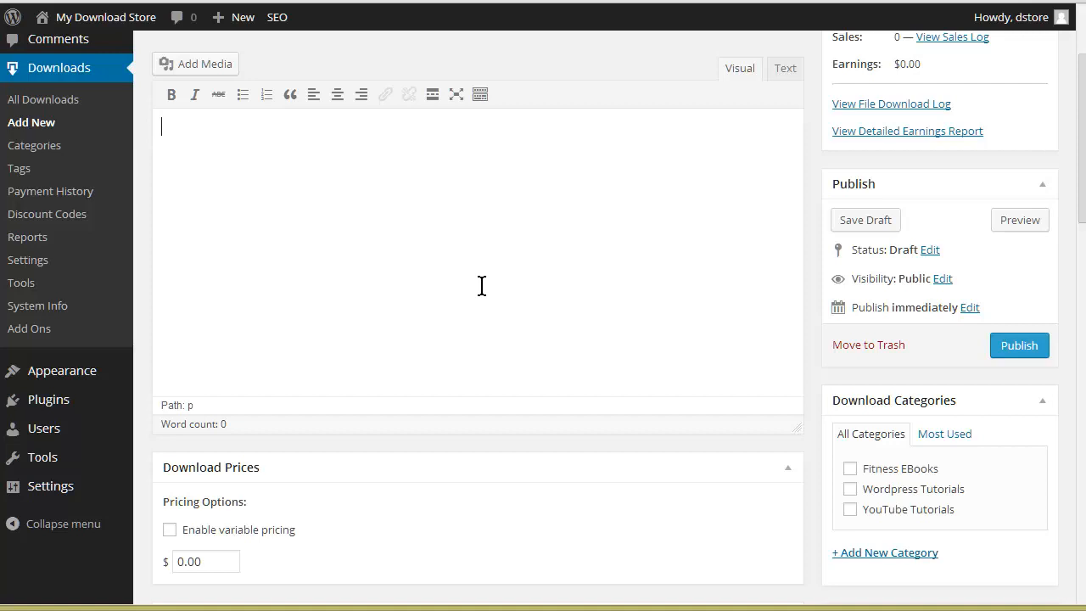
text(This video will show you how to create video squeeze pages using YouTube videos and a free tool that creates the page for you.  You can set options such as auto-play, hide the control bar, etc.)
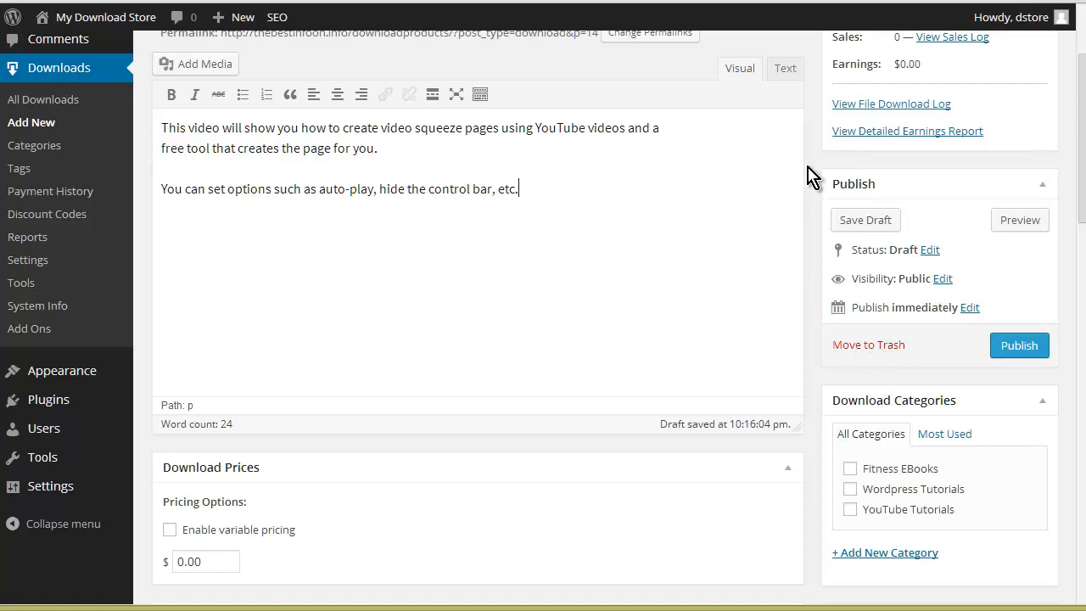
Step: Assign the download to the YouTube Tutorials category
scroll(823, 259, up, 1)
scroll(816, 280, down, 3)
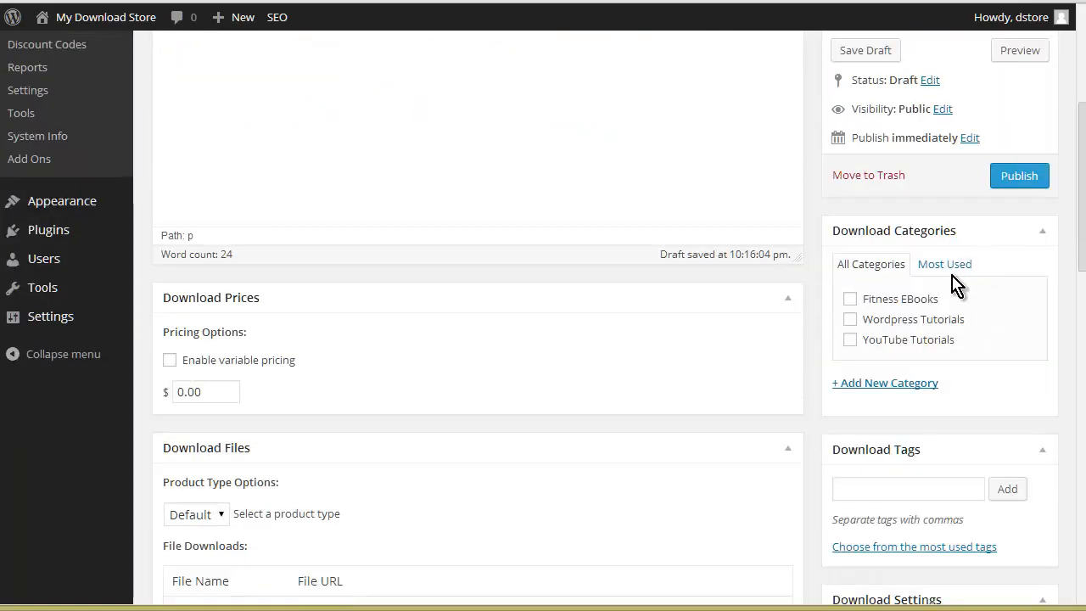
click(850, 340)
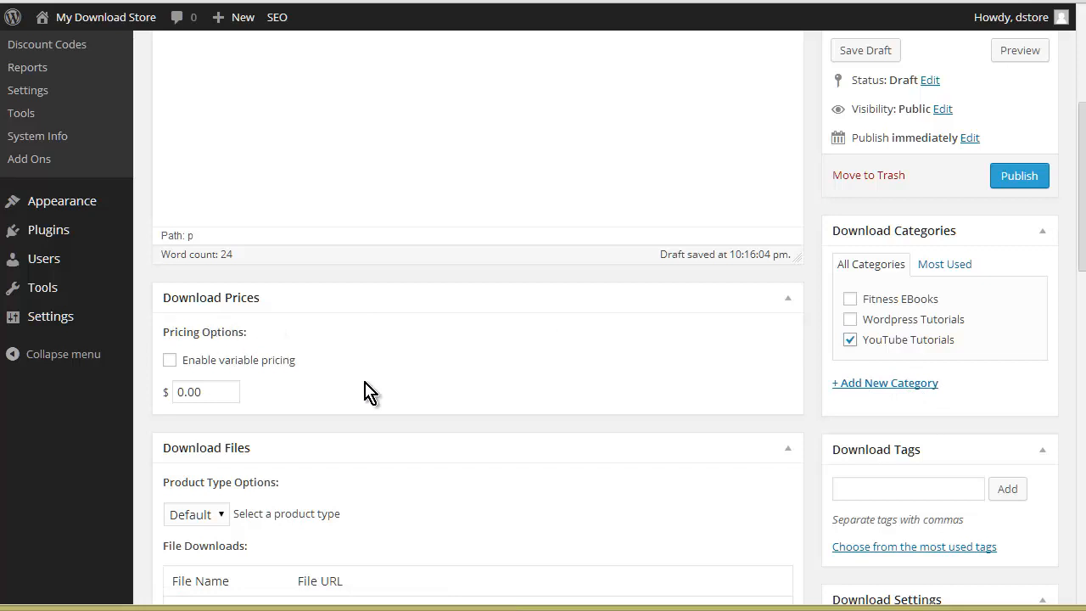
Step: Set the download's price to $5.99 as a single price, without variable pricing
double_click(194, 391)
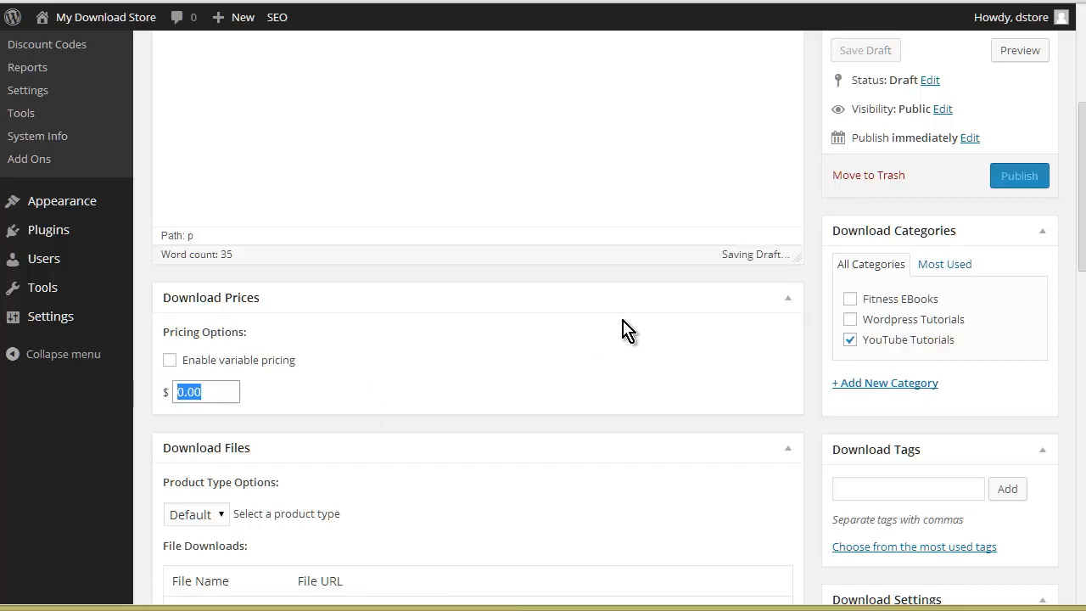
text(5.99)
click(170, 360)
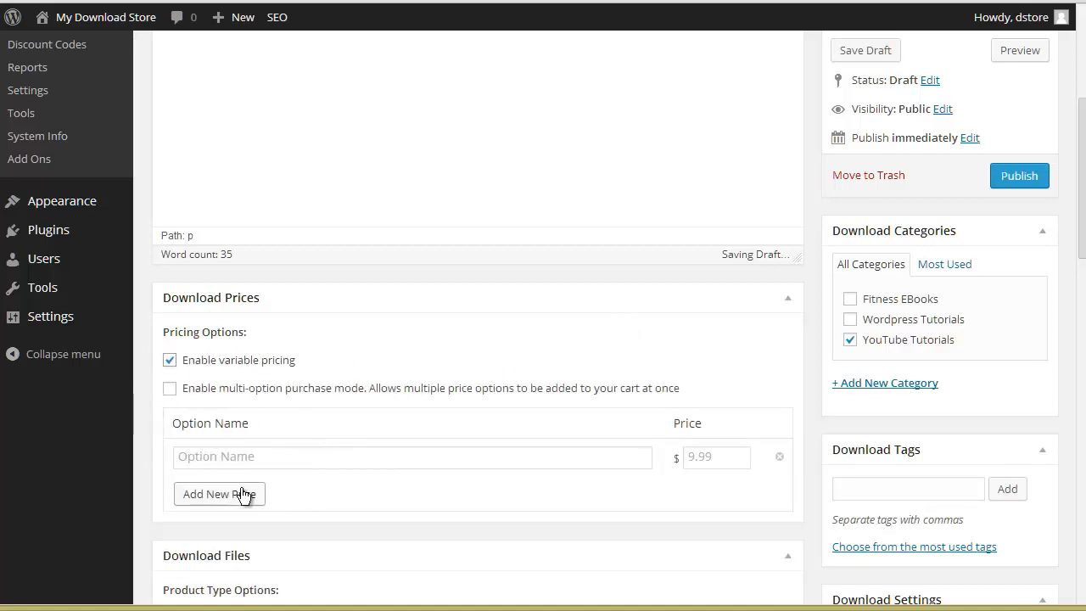
click(169, 360)
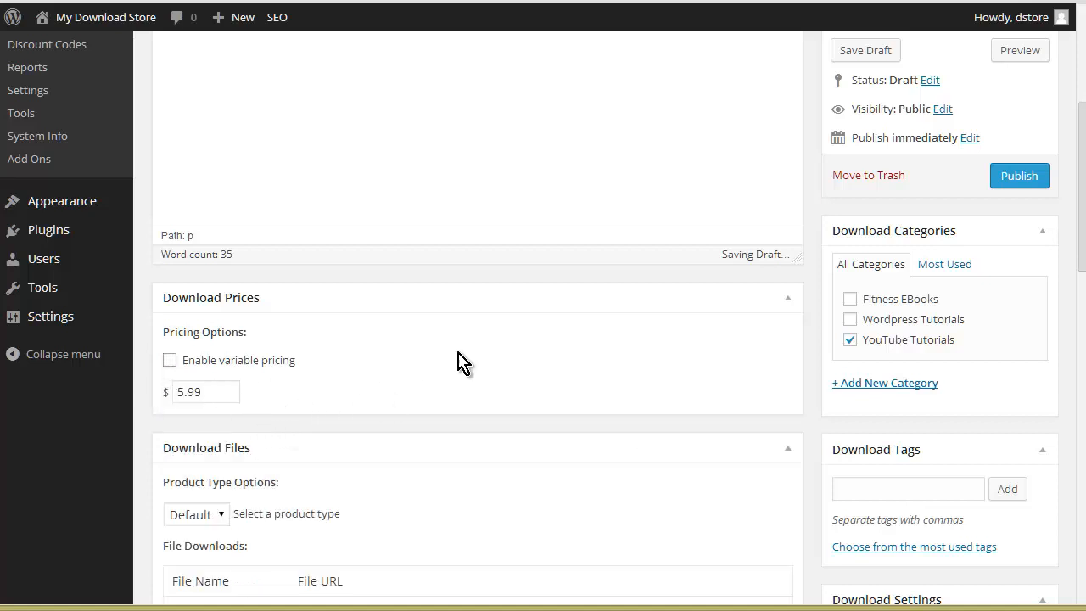
Step: Upload sputb09y.zip from the ecom folder as the product's download file
scroll(626, 348, down, 2)
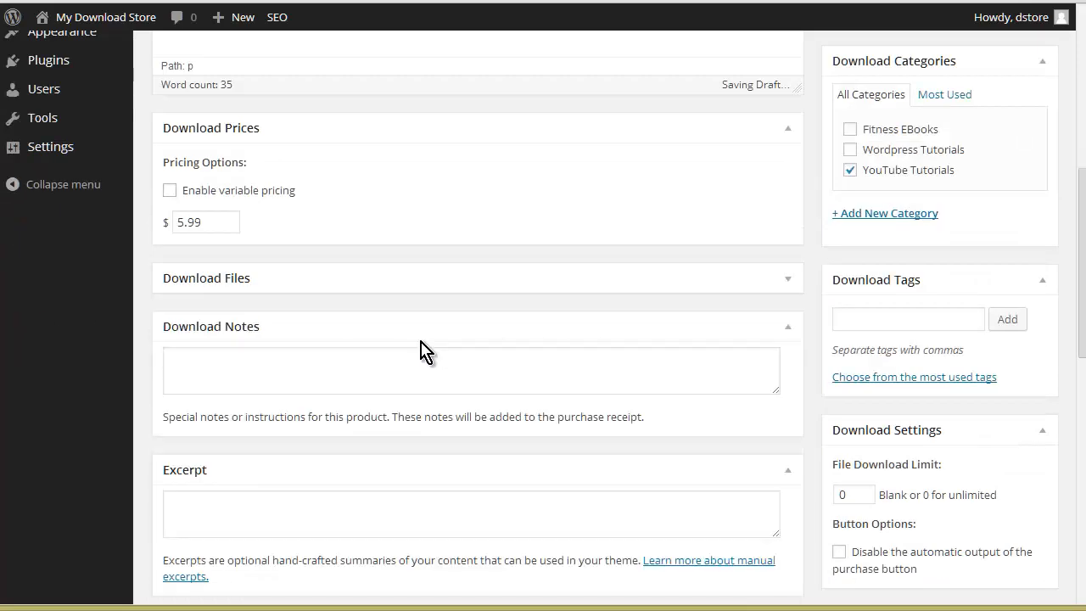
scroll(419, 351, down, 1)
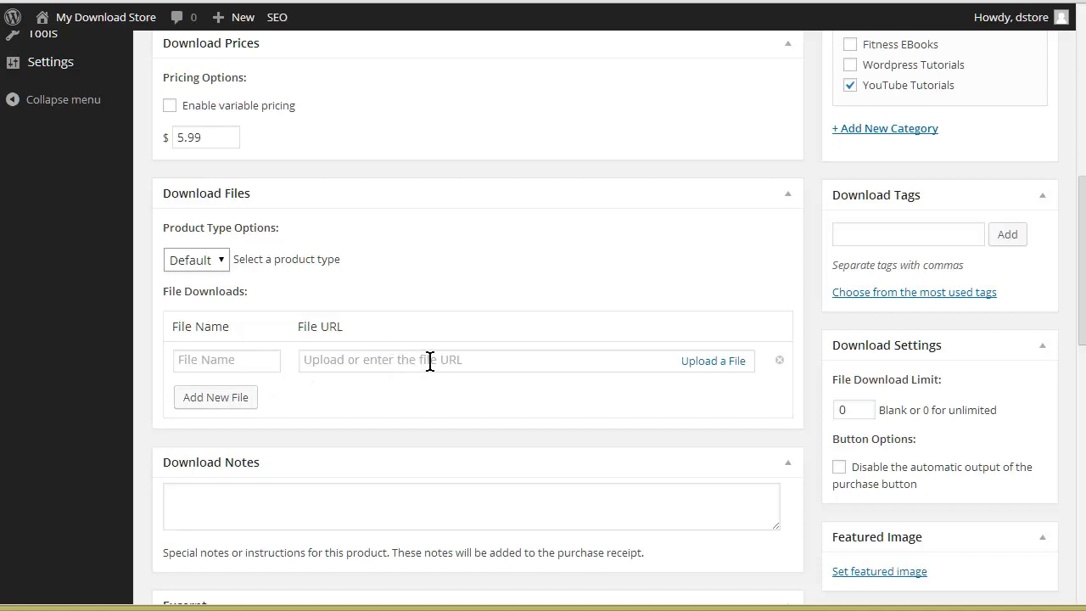
click(731, 374)
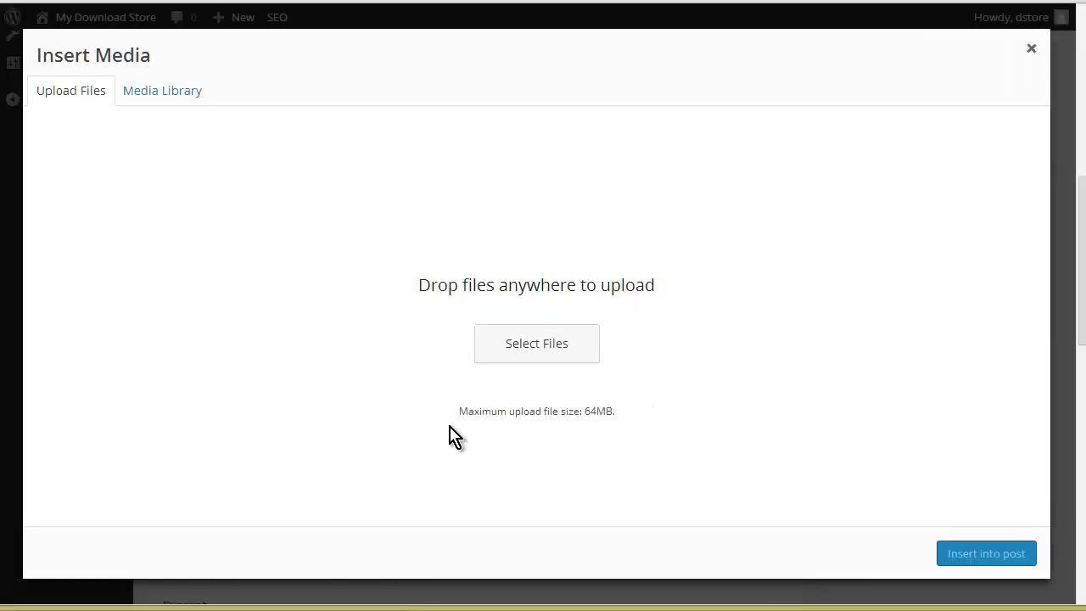
click(559, 351)
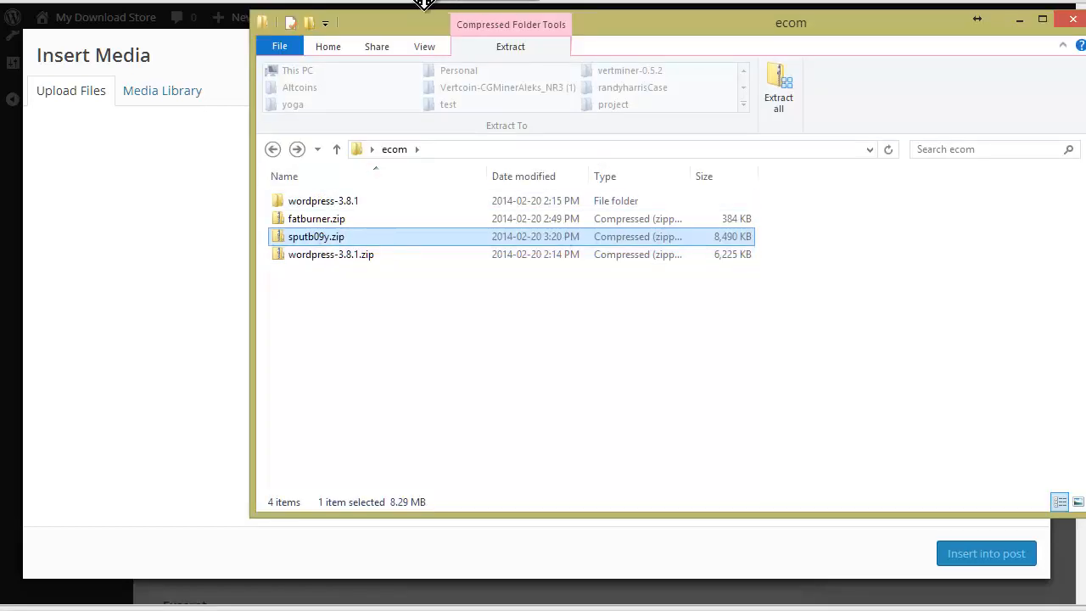
drag(392, 28, 720, 274)
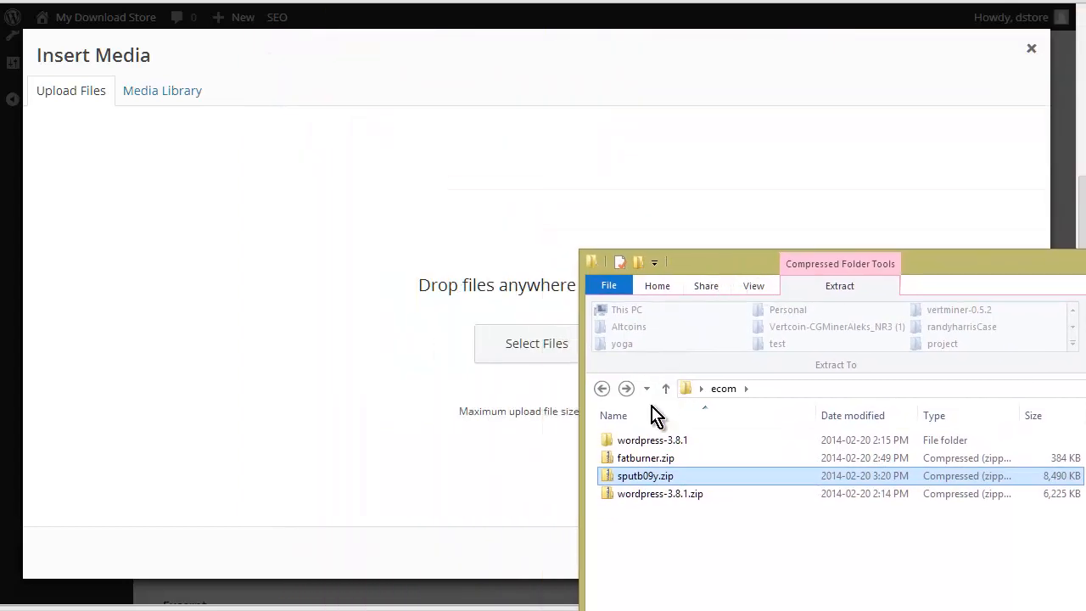
drag(575, 377, 453, 303)
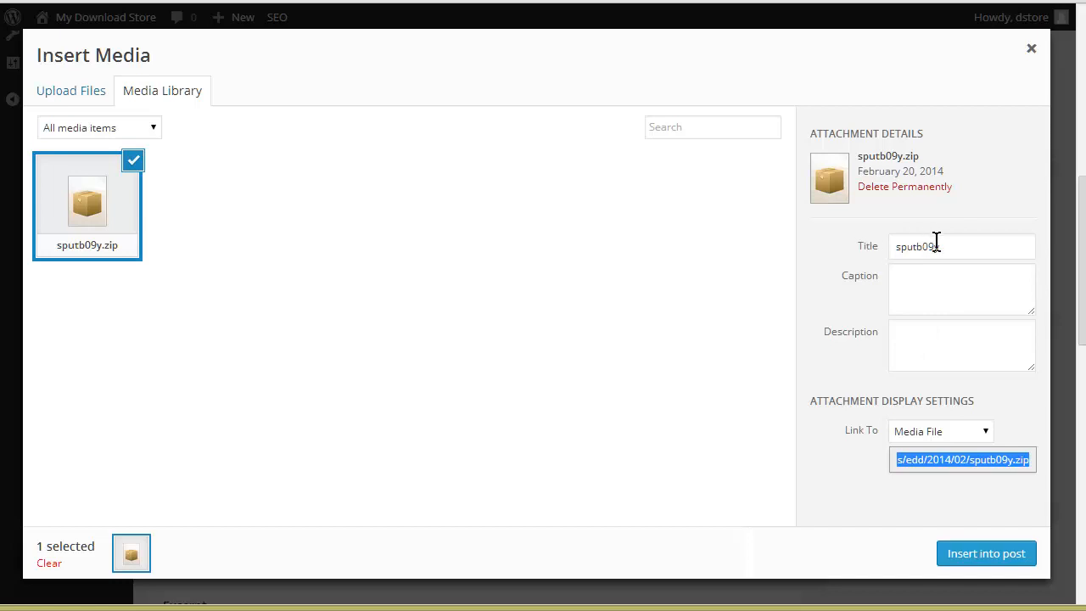
Step: Title the uploaded zip file "squeeze page from youtube" and insert it into the product's file downloads
click(950, 245)
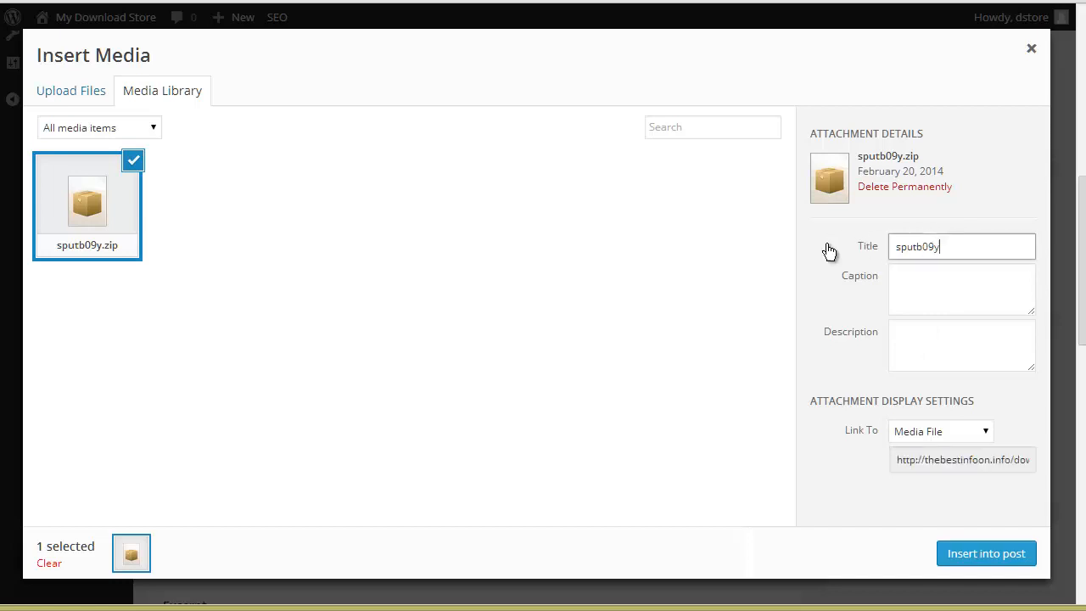
key(ctrl+a)
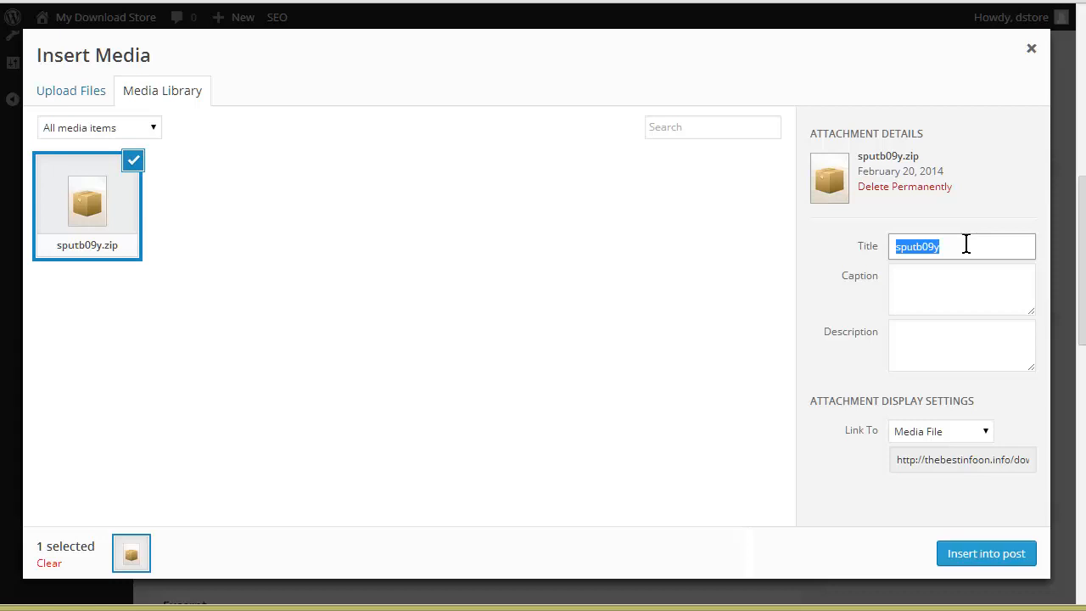
text(s)
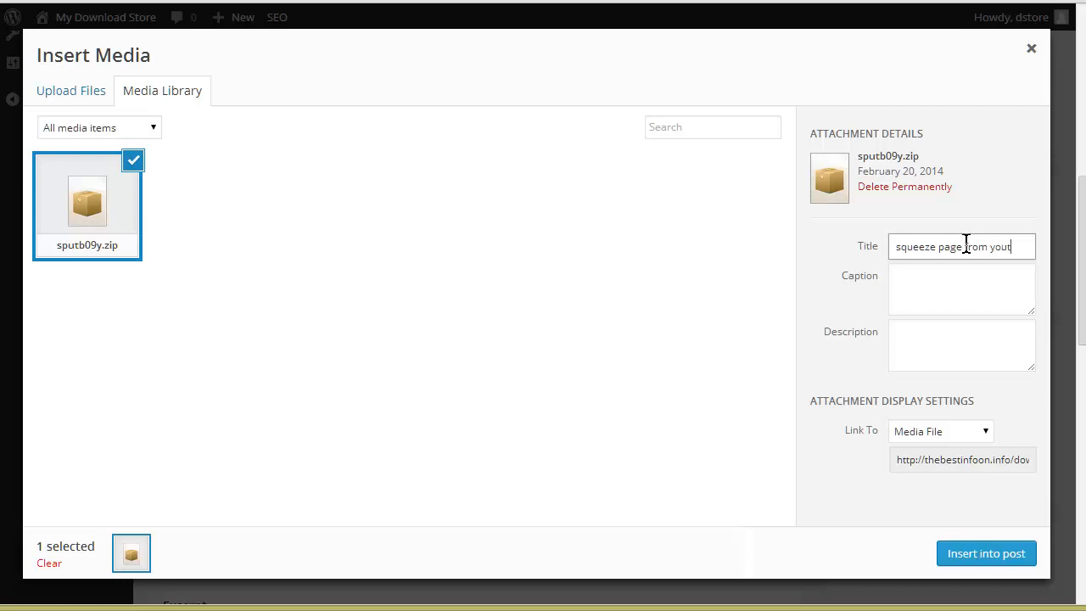
text(e)
click(988, 566)
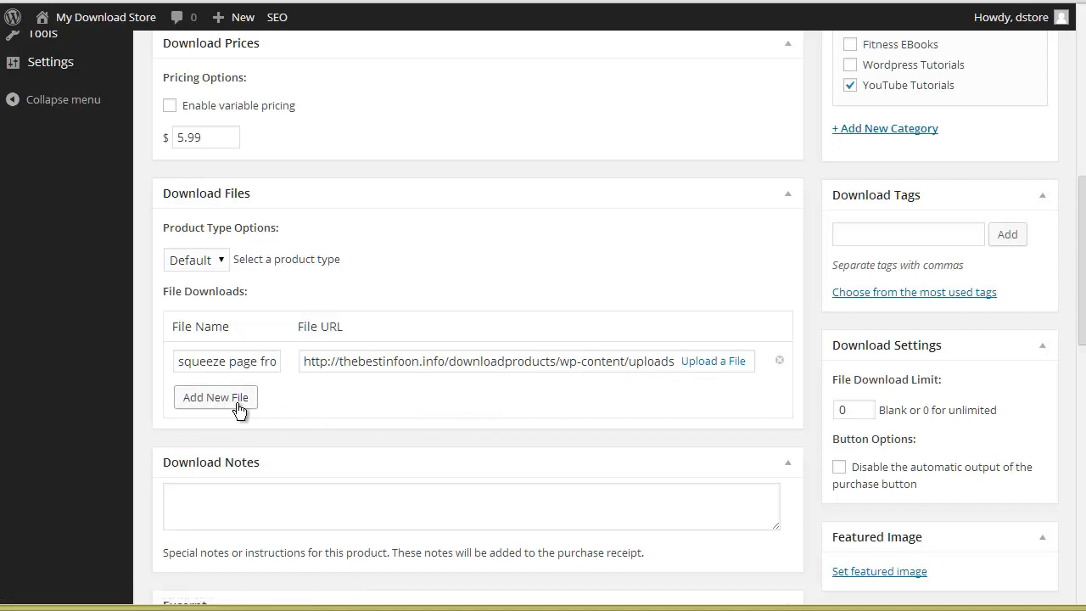
Step: Add the download note "Video is in mp4 format." for the purchase receipt
scroll(320, 420, down, 2)
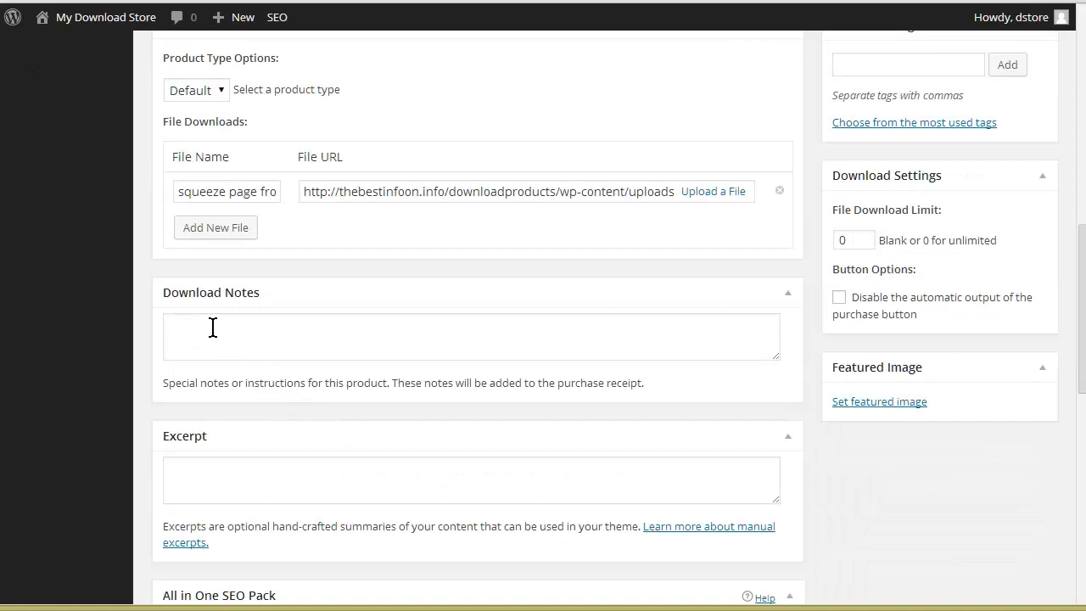
click(256, 336)
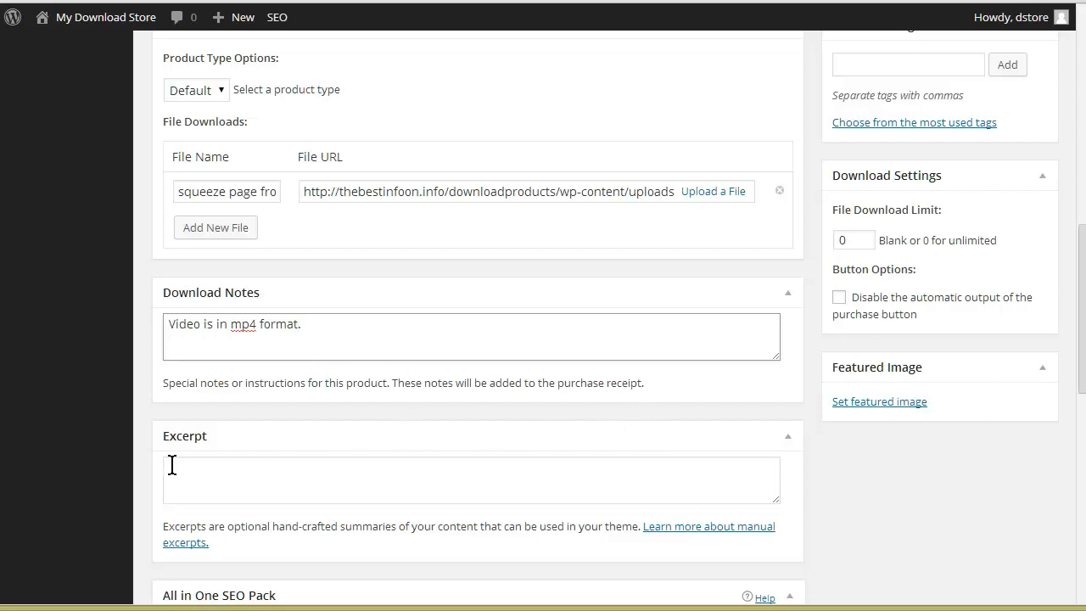
Step: Enable the Robots Meta NOINDEX, NOFOLLOW, NOODP and NOYDIR options in the product's All in One SEO Pack settings
scroll(262, 478, down, 1)
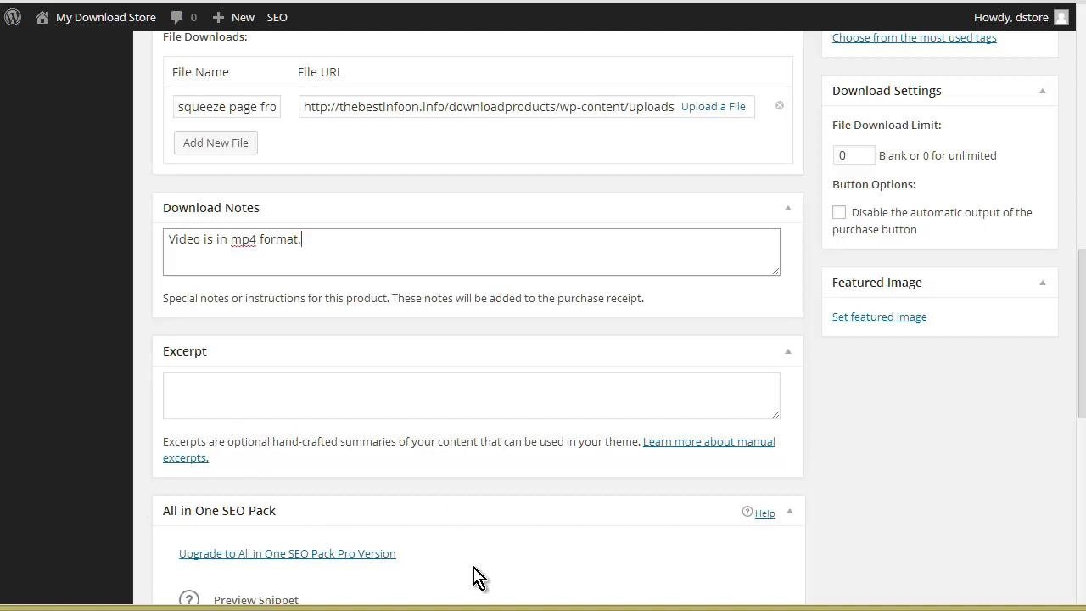
scroll(417, 429, down, 2)
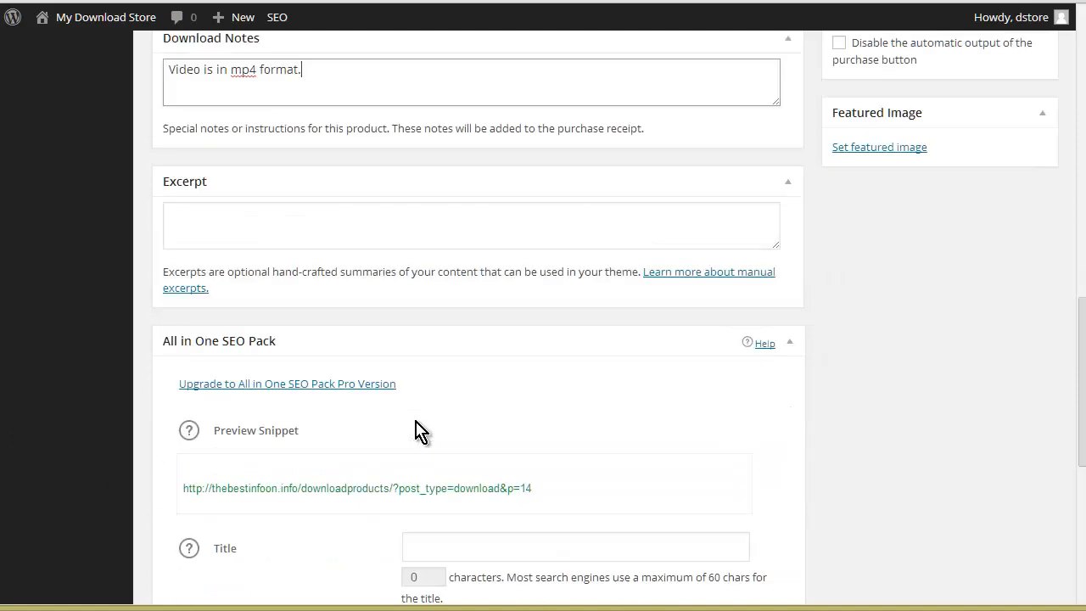
scroll(416, 382, down, 2)
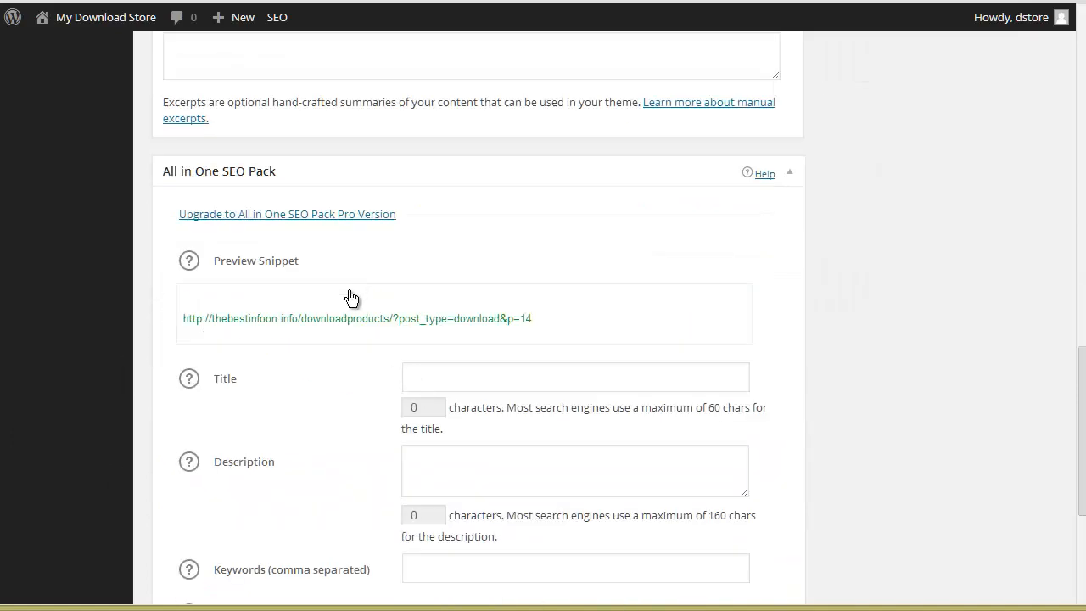
scroll(346, 306, down, 2)
scroll(346, 306, down, 3)
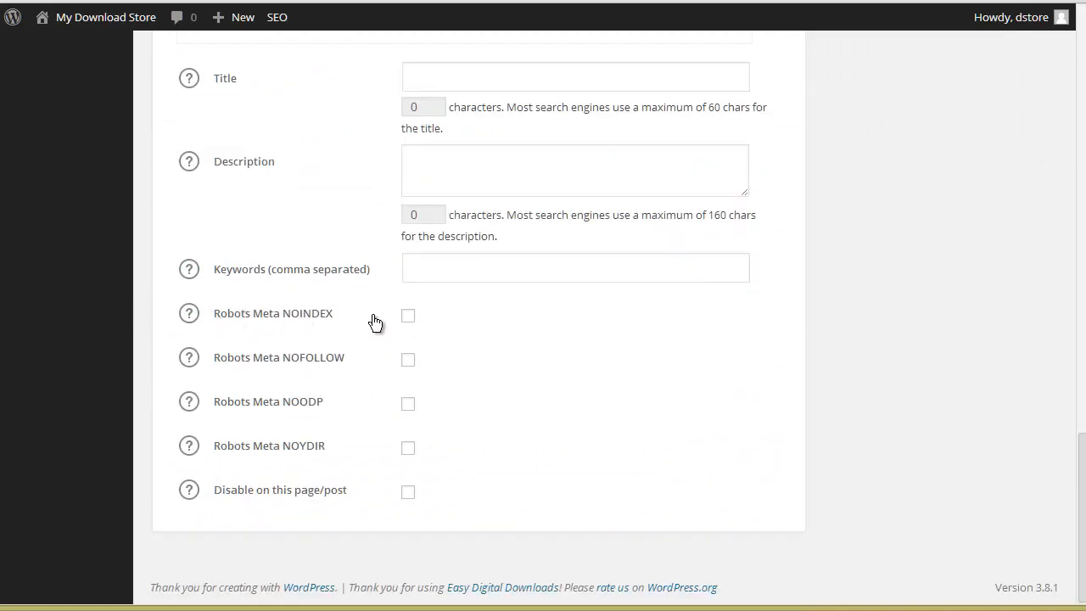
click(408, 316)
click(407, 361)
click(408, 405)
click(409, 448)
Step: Set the product's file download limit to 2
scroll(969, 387, up, 15)
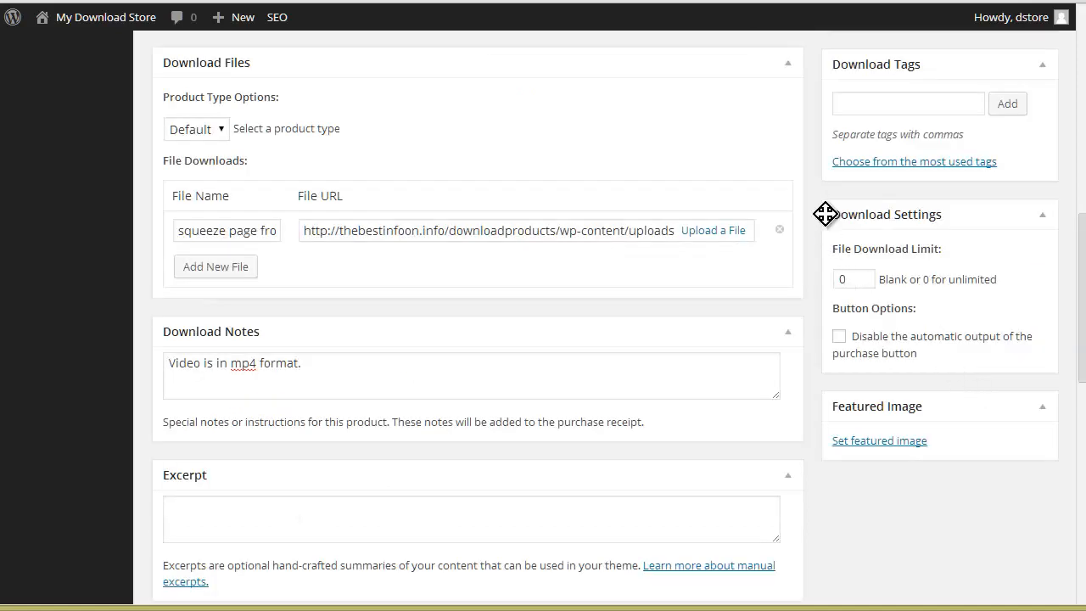
scroll(946, 280, up, 1)
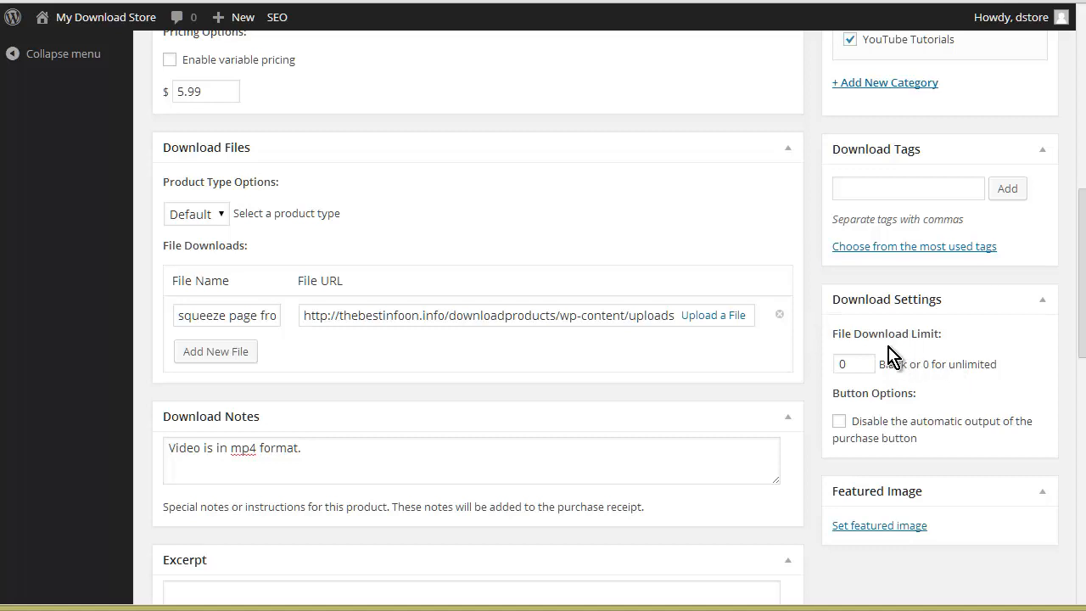
click(844, 364)
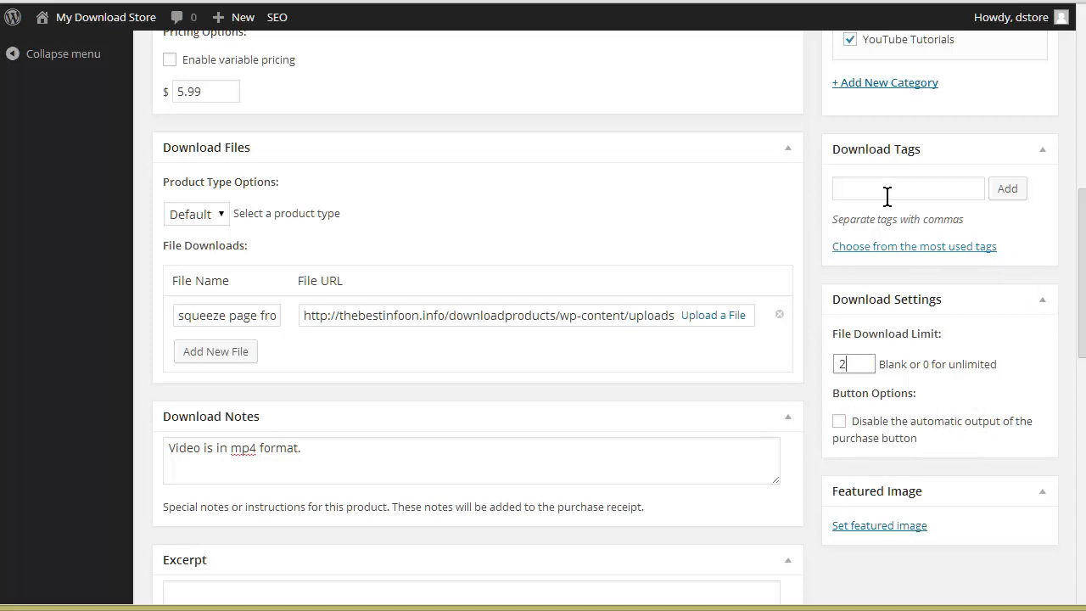
Step: Add the tag "youtube" to the download product
click(858, 193)
scroll(950, 255, up, 1)
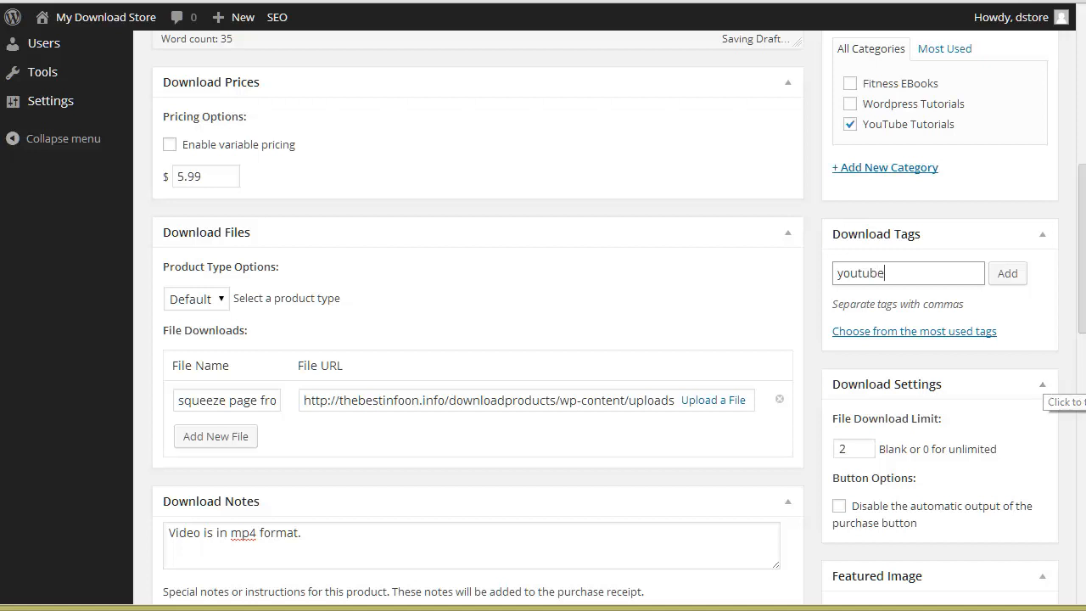
click(1009, 277)
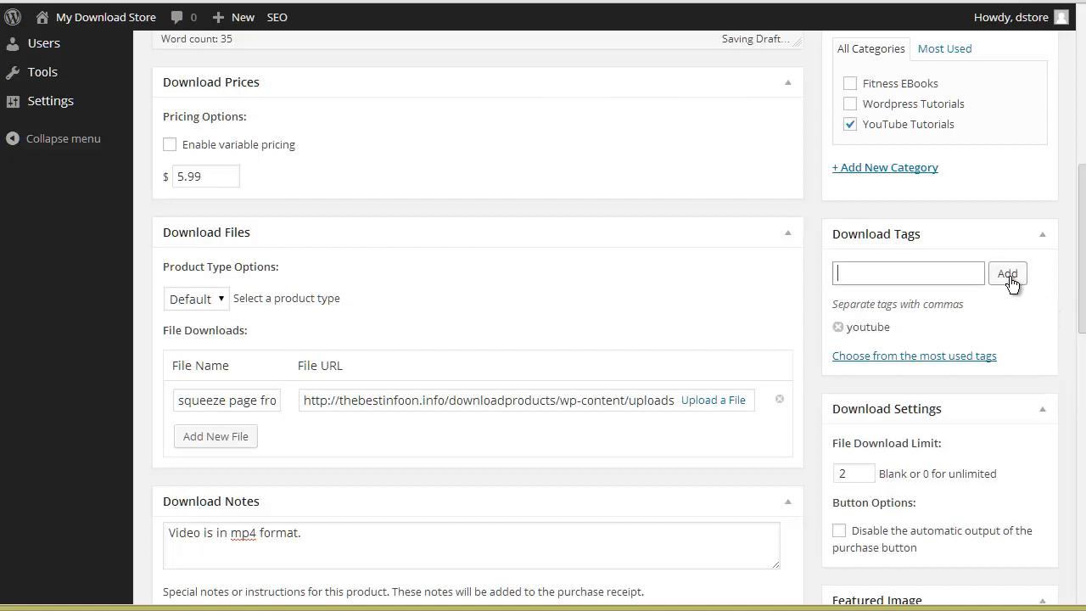
Step: Publish the download product and decline the Easy Digital Downloads usage tracking request
scroll(1029, 324, down, 3)
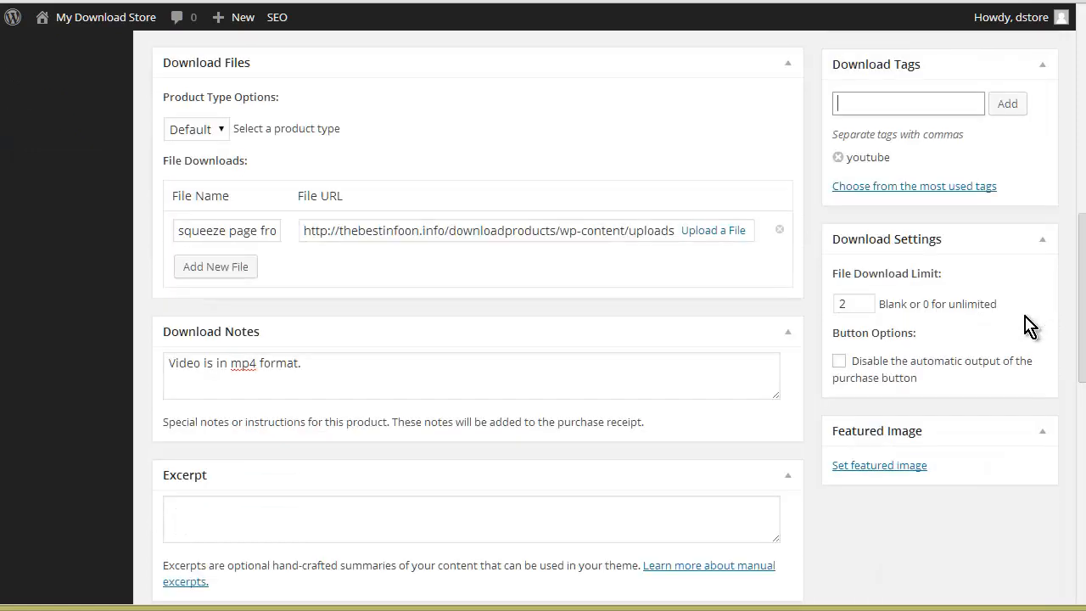
scroll(1029, 324, down, 1)
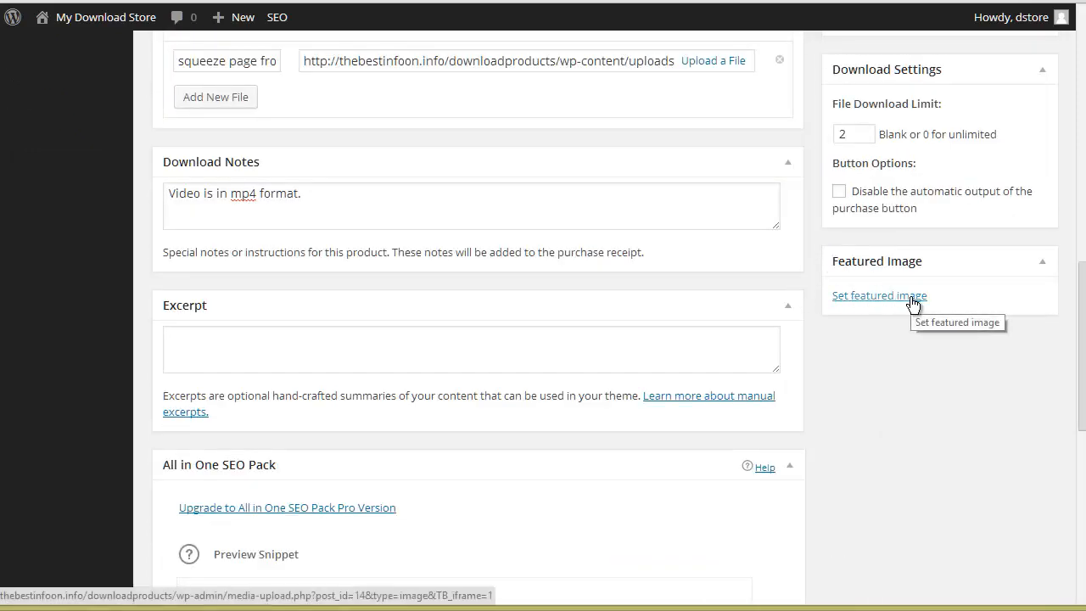
scroll(1047, 345, down, 5)
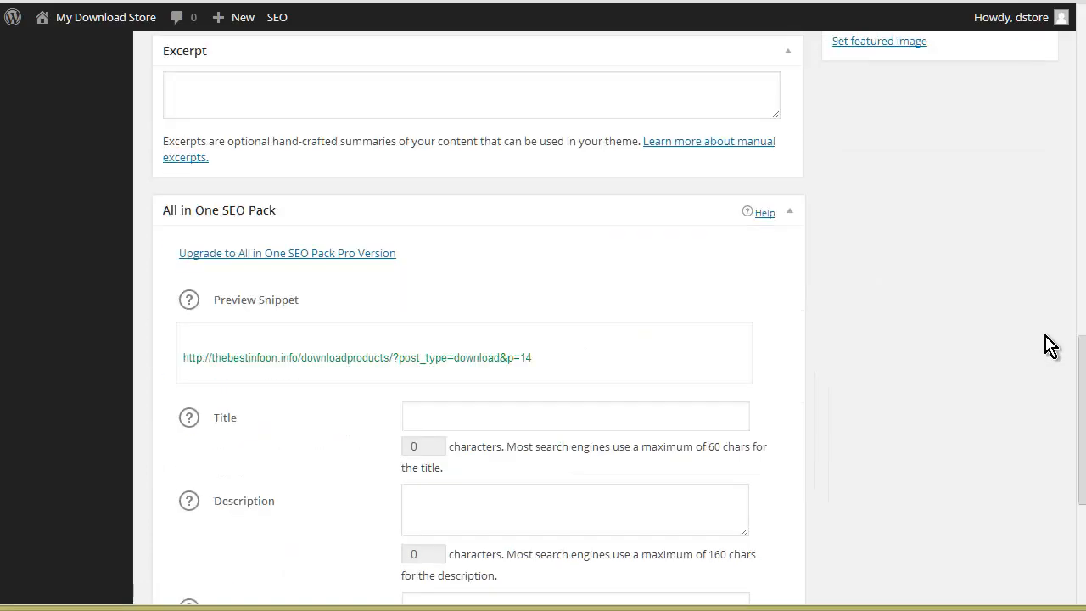
scroll(1049, 346, down, 2)
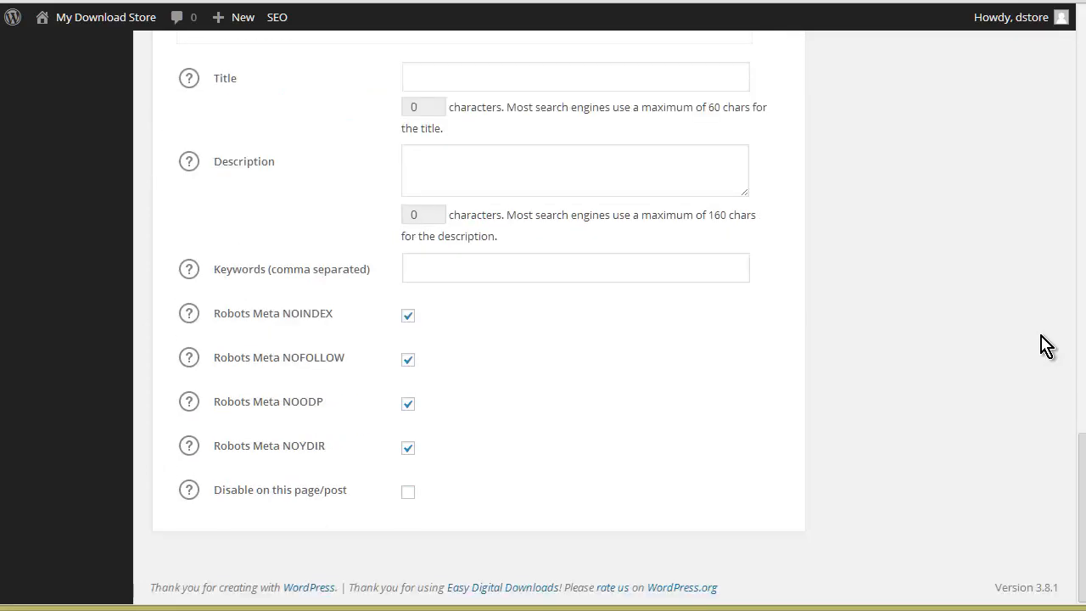
scroll(1047, 344, up, 10)
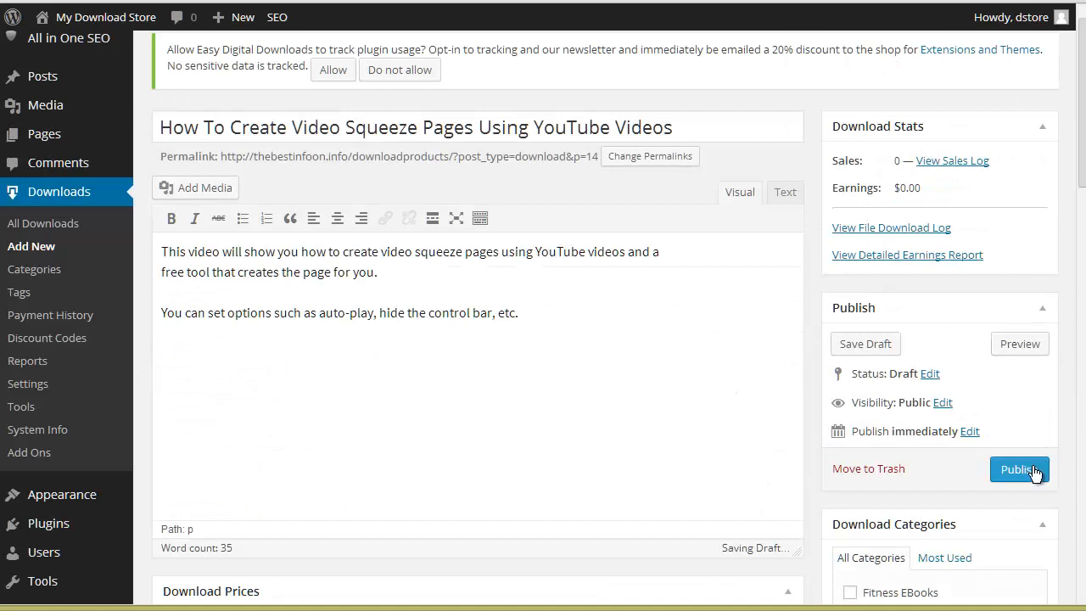
click(1019, 470)
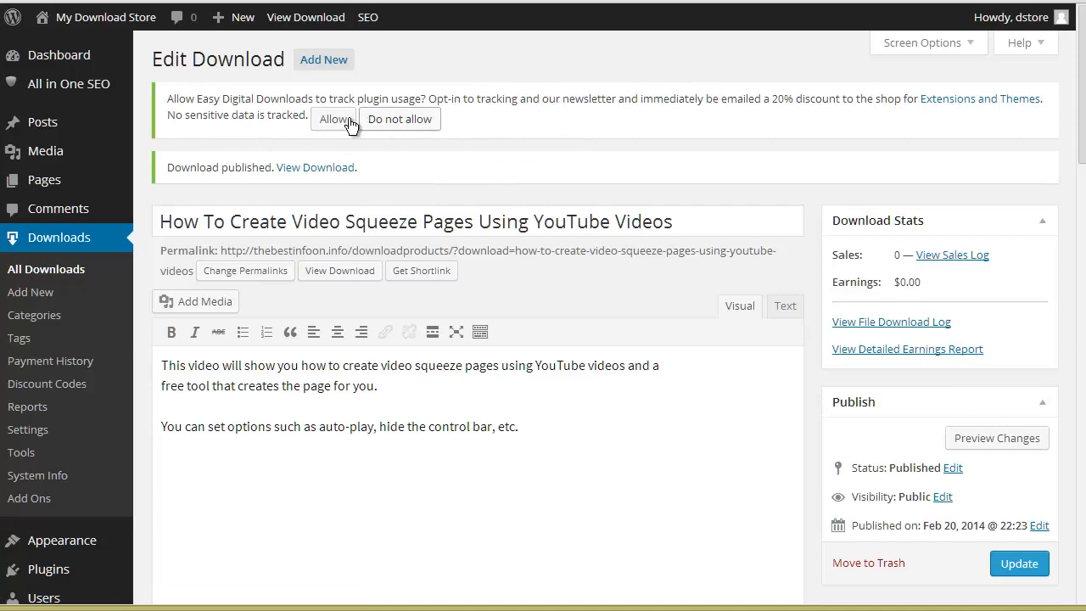
click(413, 119)
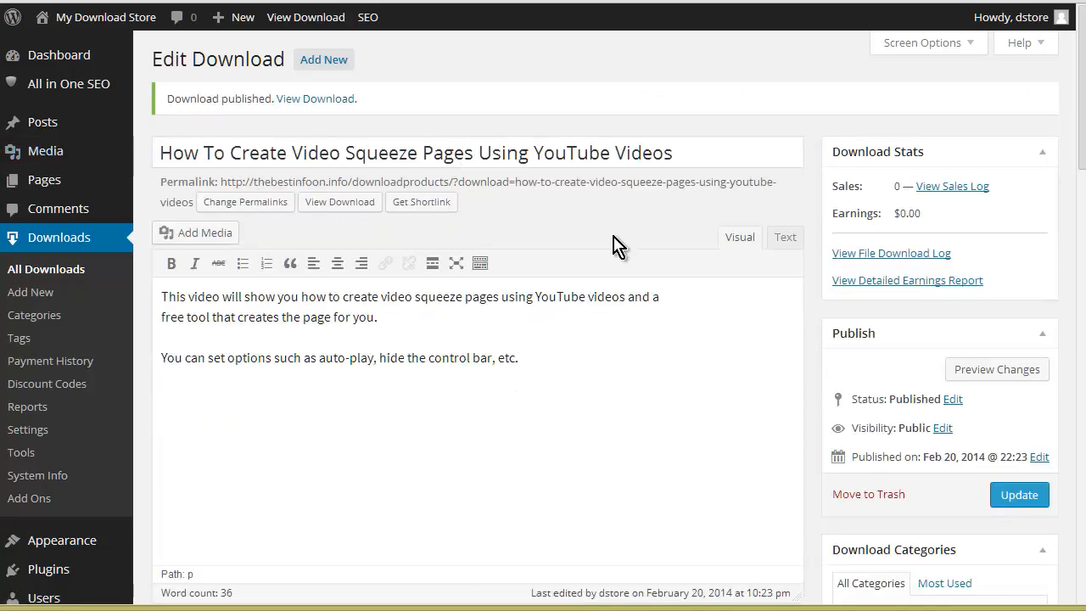
Step: View the published product page on the store, checking its description, purchase button and the Checkout subpages
click(877, 255)
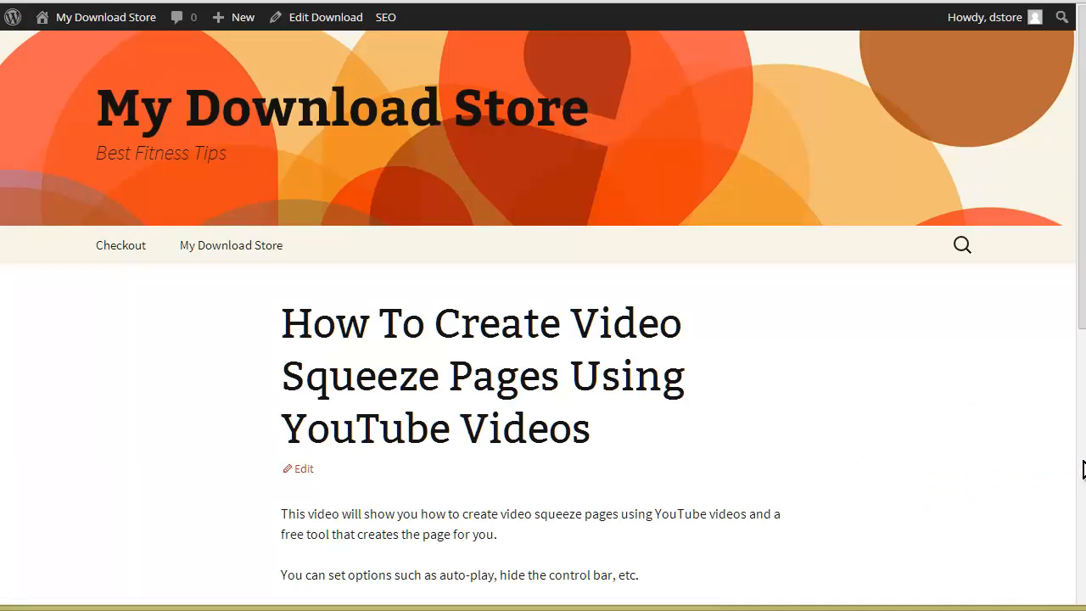
scroll(1076, 483, down, 3)
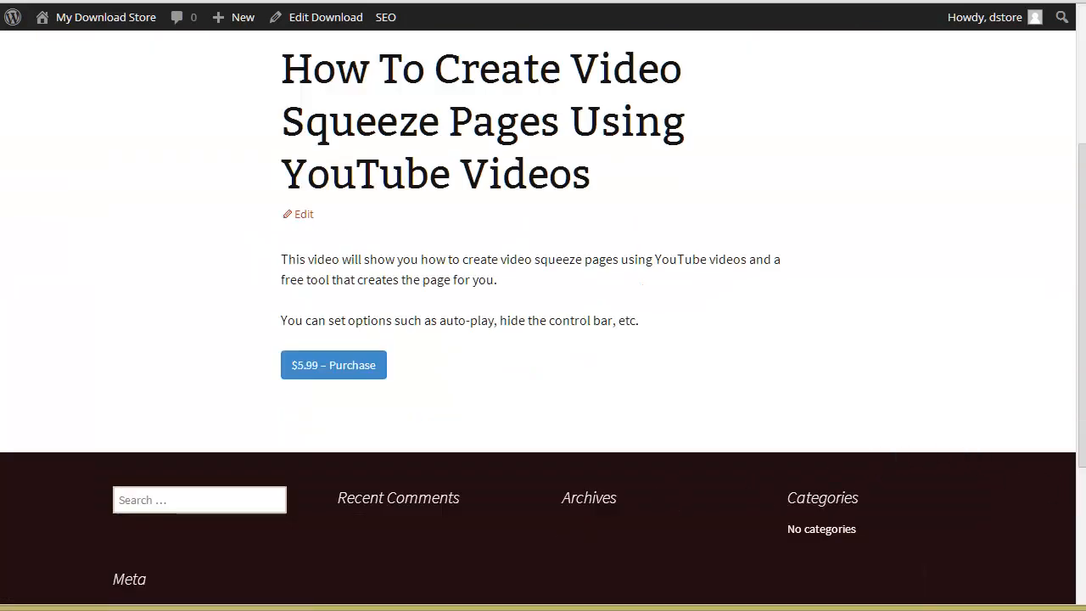
scroll(642, 334, up, 3)
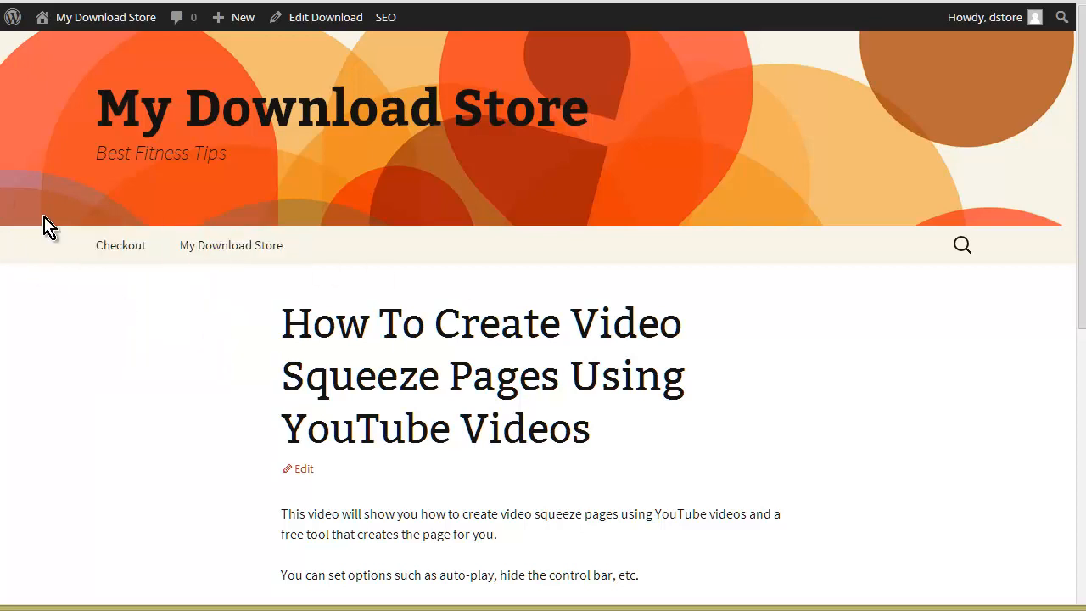
mouse_move(141, 257)
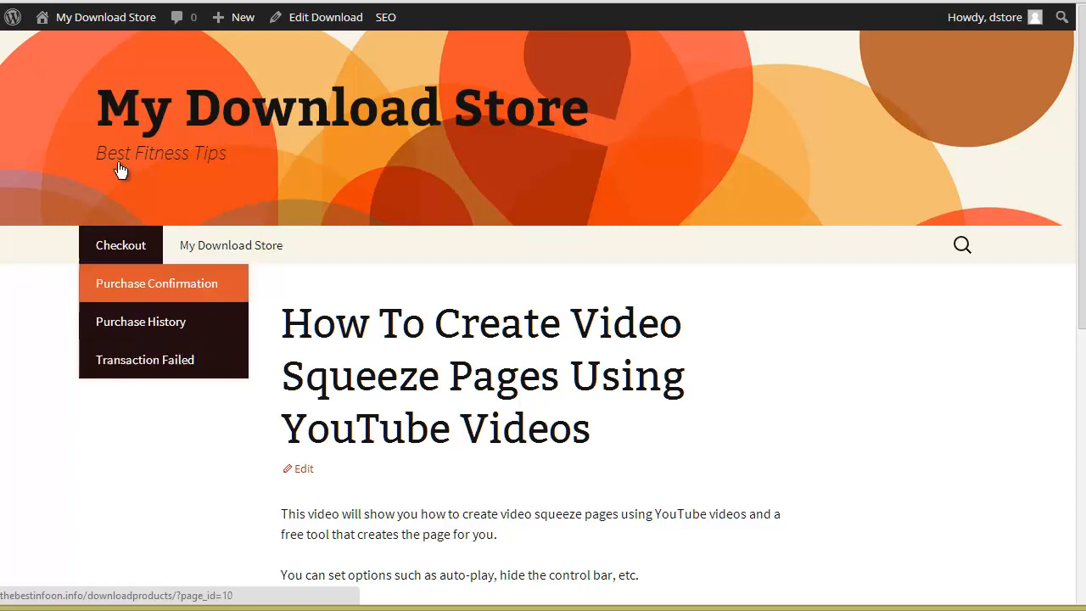
Step: Return to the site's dashboard and open the list of all pages
mouse_move(88, 24)
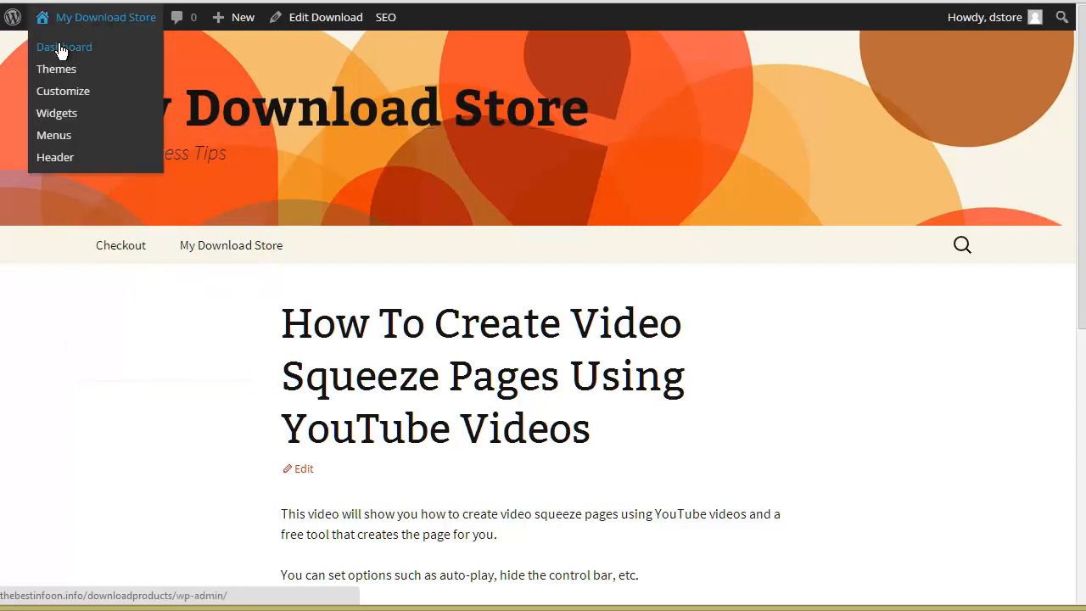
click(61, 49)
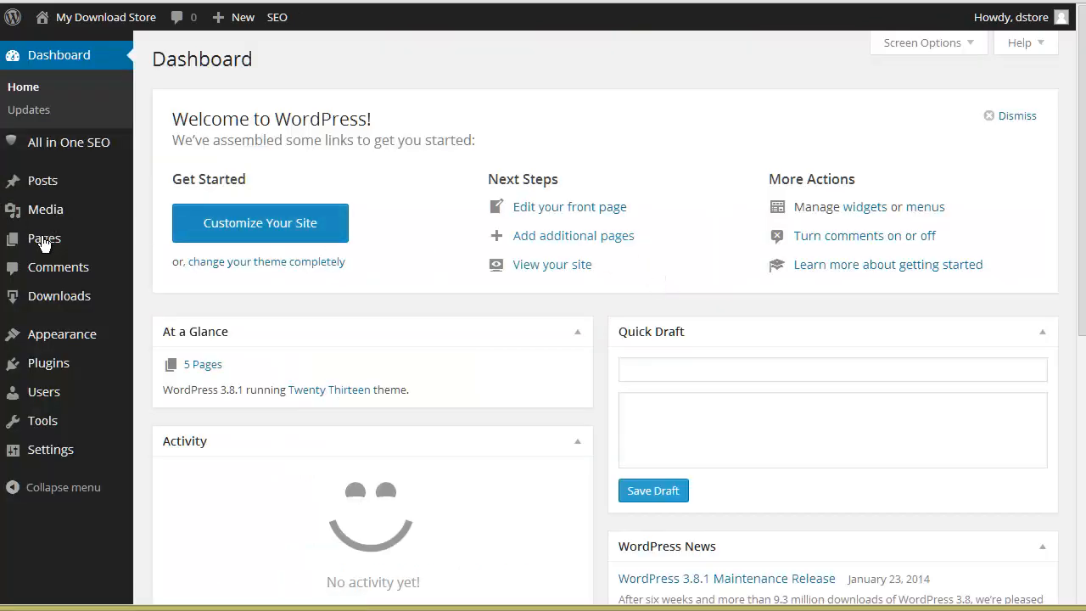
click(174, 240)
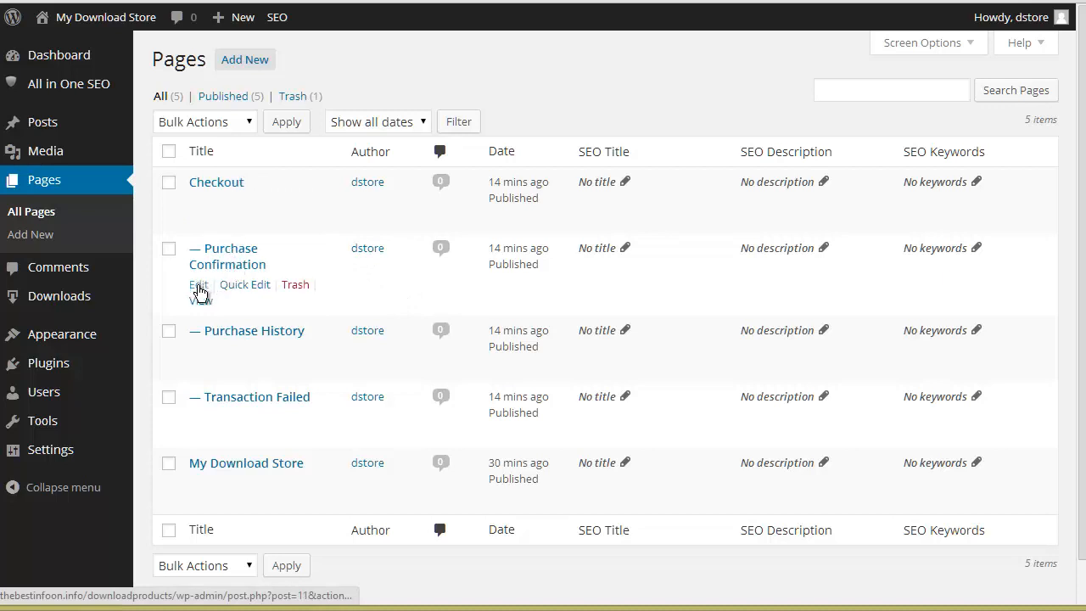
Step: Edit the Purchase Confirmation page to hide everywhere pages are listed, without keeping it in search results, and update the page
click(201, 287)
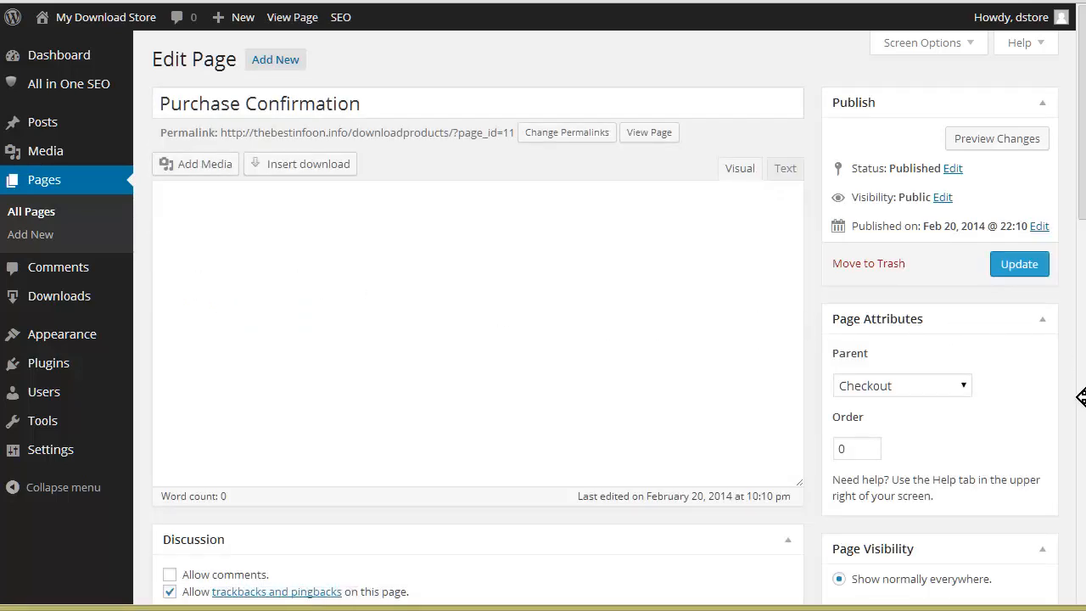
scroll(990, 484, down, 6)
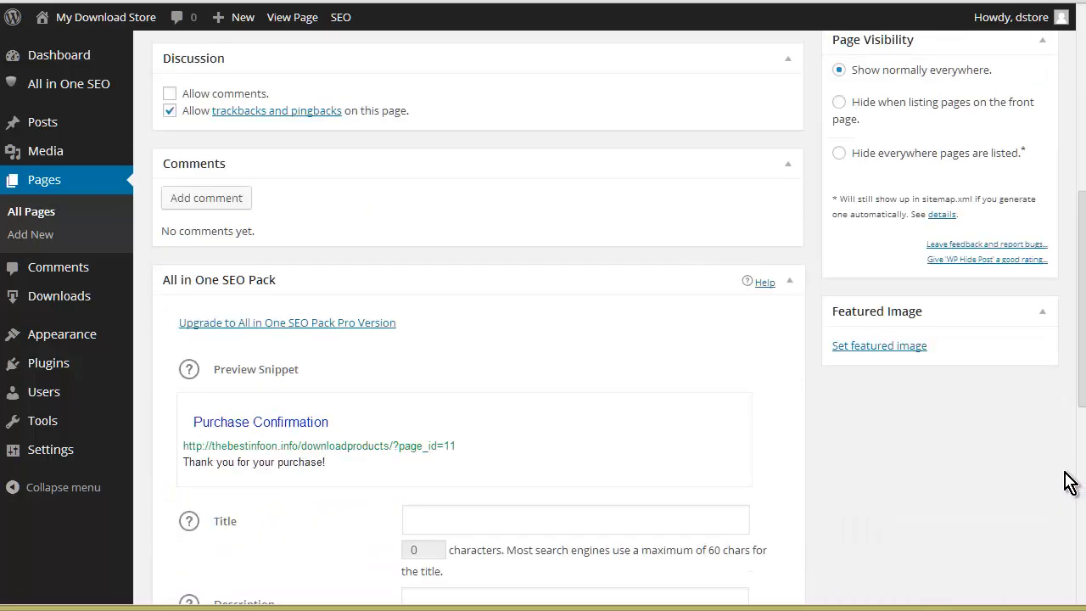
scroll(1064, 479, up, 3)
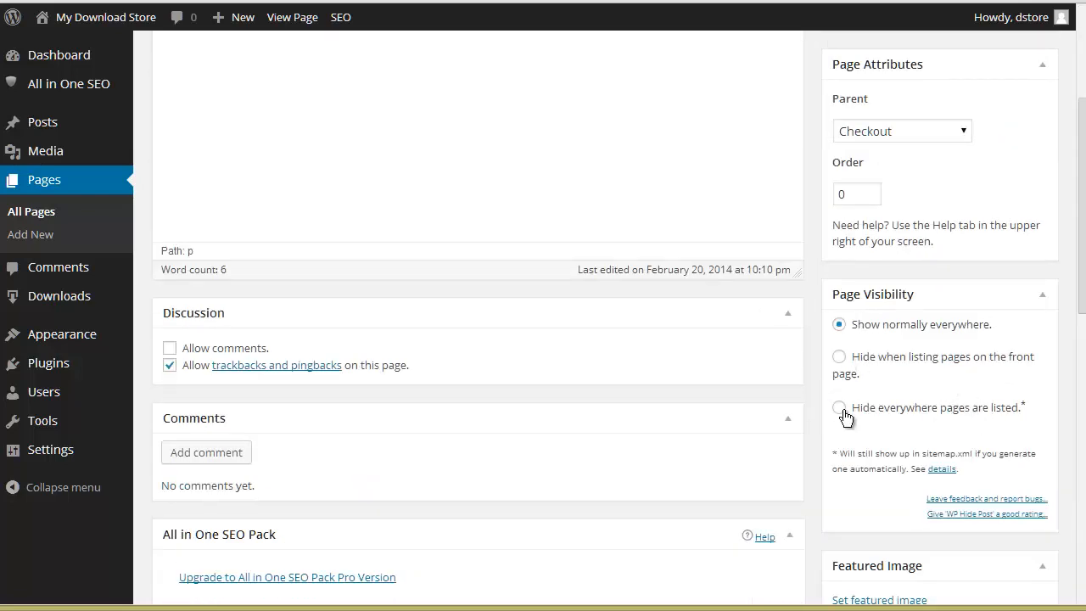
click(838, 408)
scroll(1008, 327, up, 3)
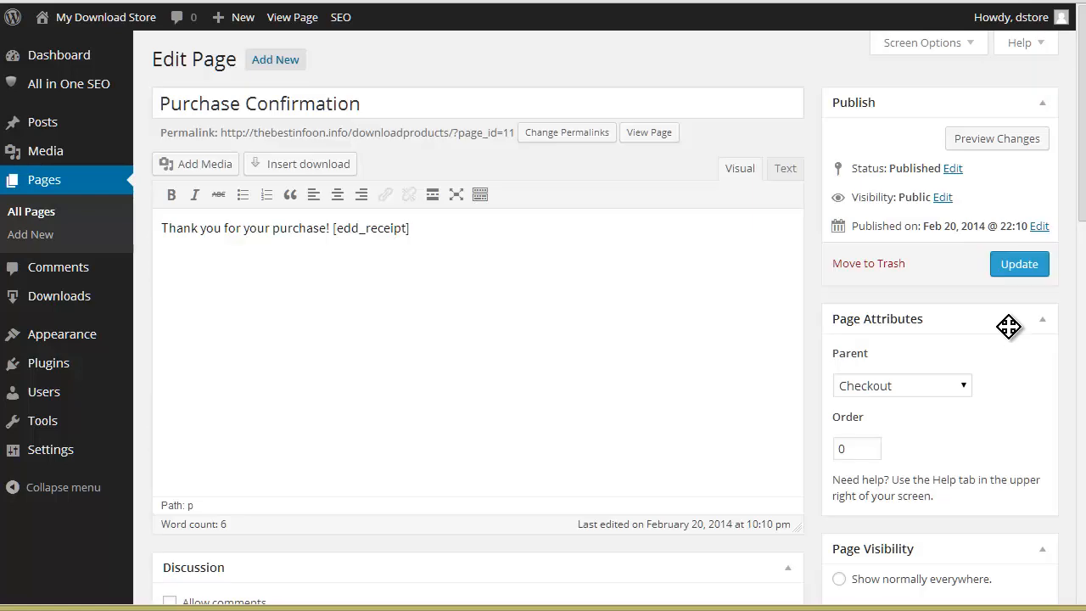
scroll(1062, 294, down, 6)
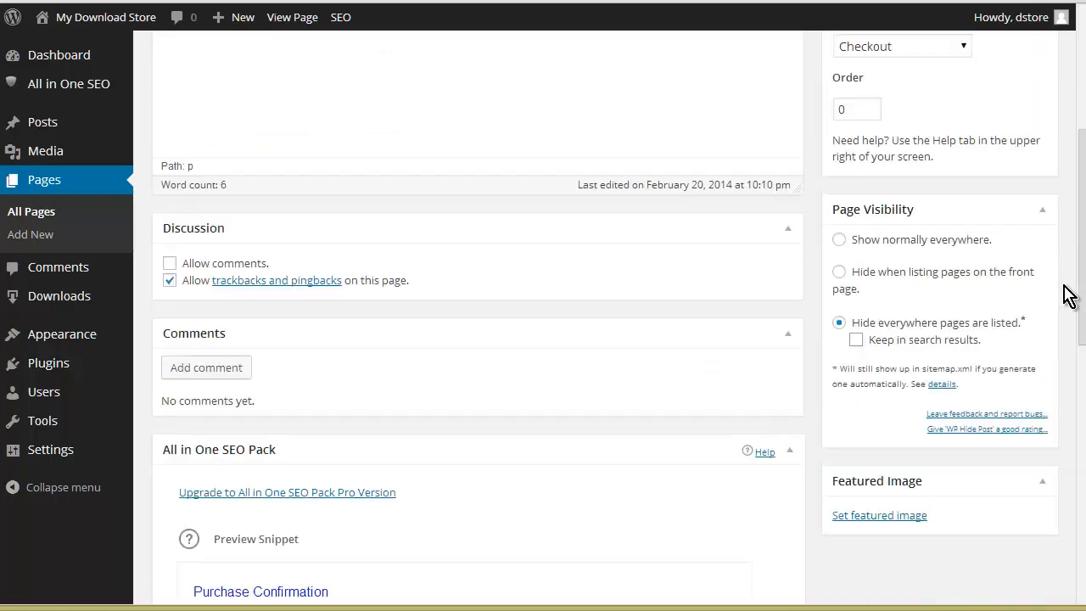
scroll(1049, 286, up, 1)
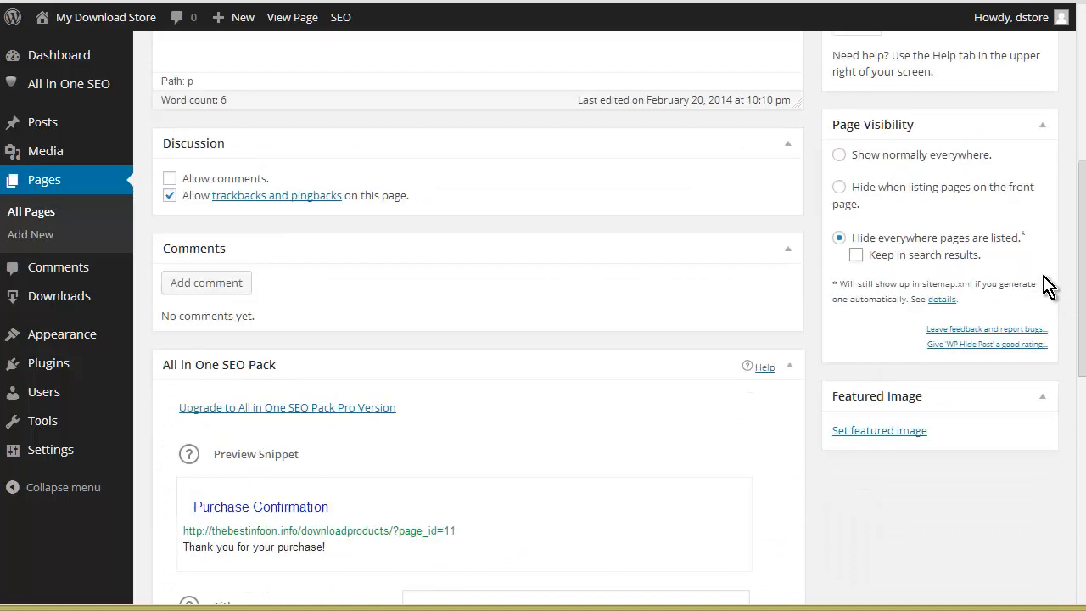
scroll(1049, 286, up, 4)
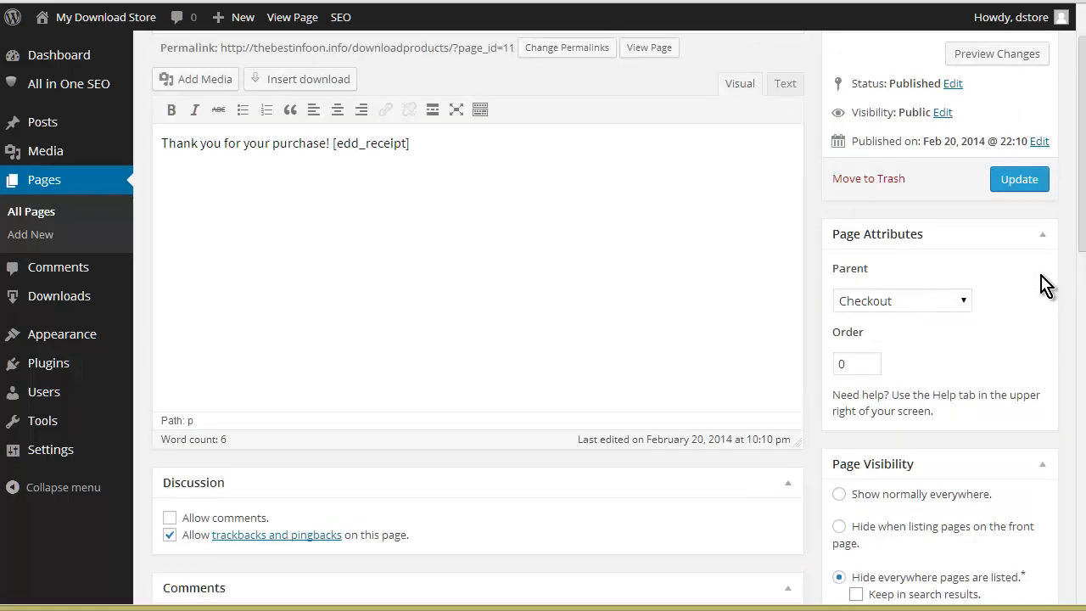
click(1021, 182)
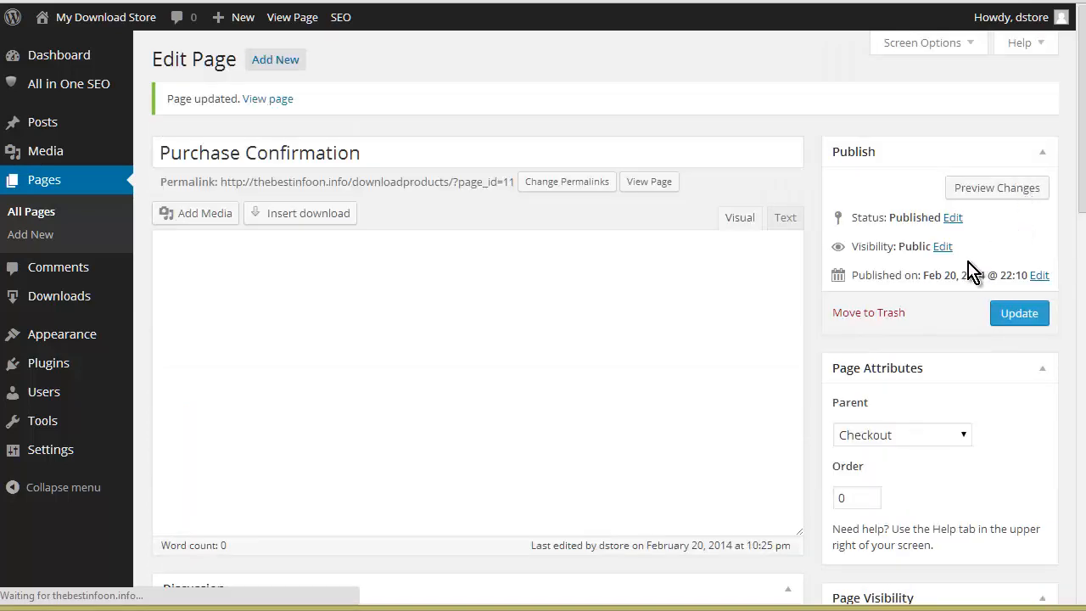
Step: Disallow trackbacks and pingbacks on the Purchase Confirmation page and update it
scroll(1069, 252, down, 5)
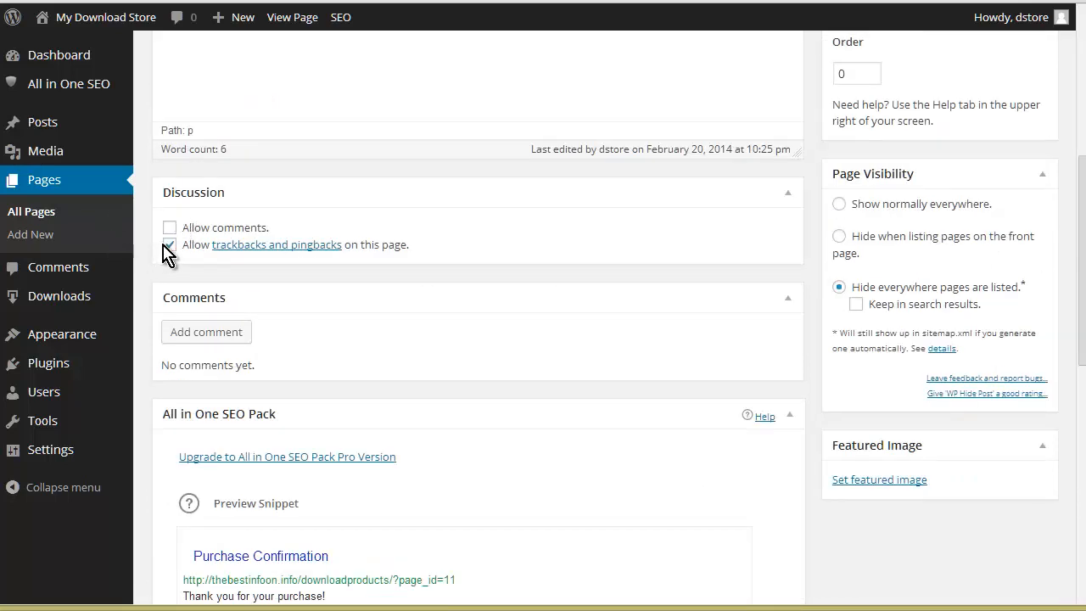
scroll(824, 235, up, 5)
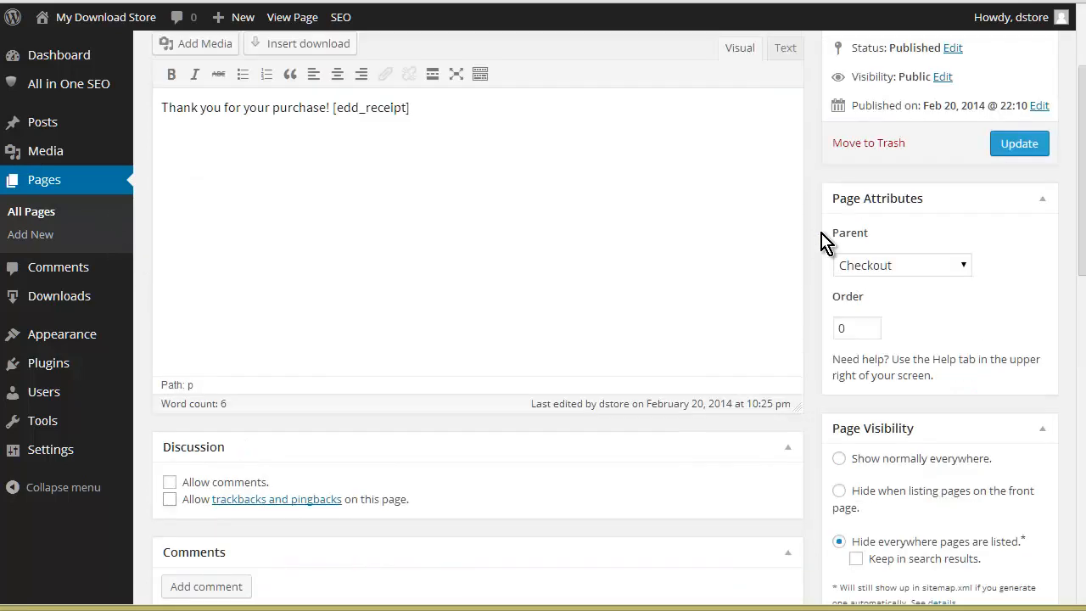
click(1021, 315)
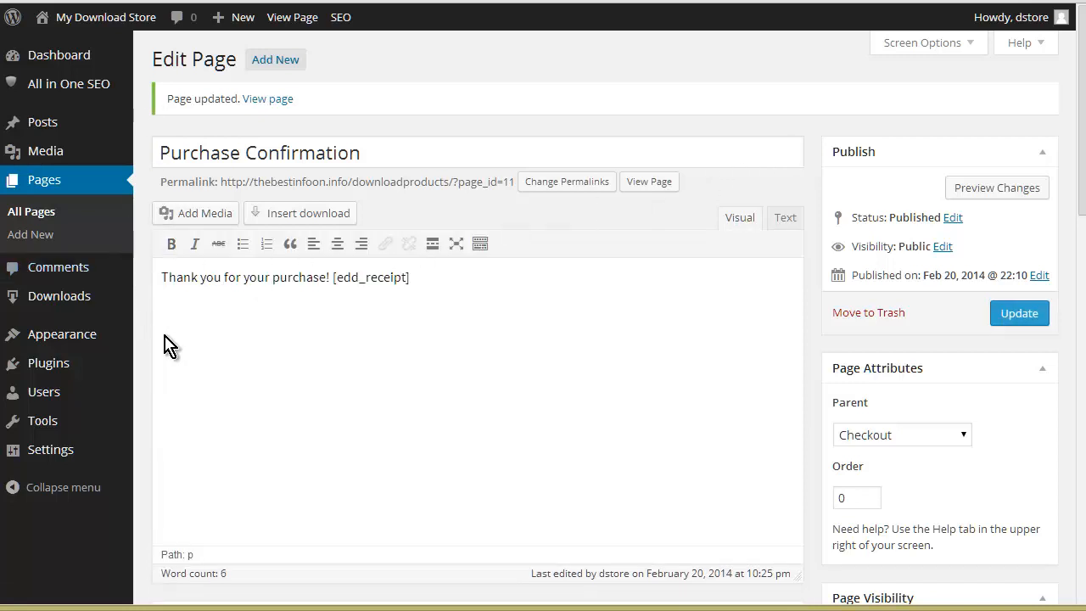
Step: Turn off all three default article settings in the site's discussion settings, including link notifications and comments on new articles, and save
mouse_move(34, 457)
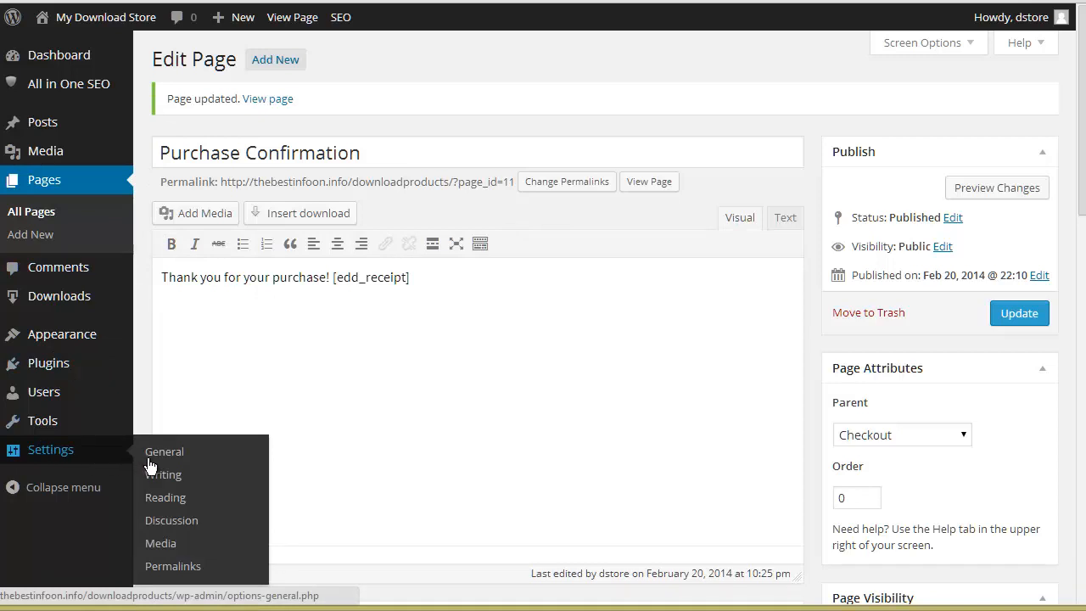
click(184, 523)
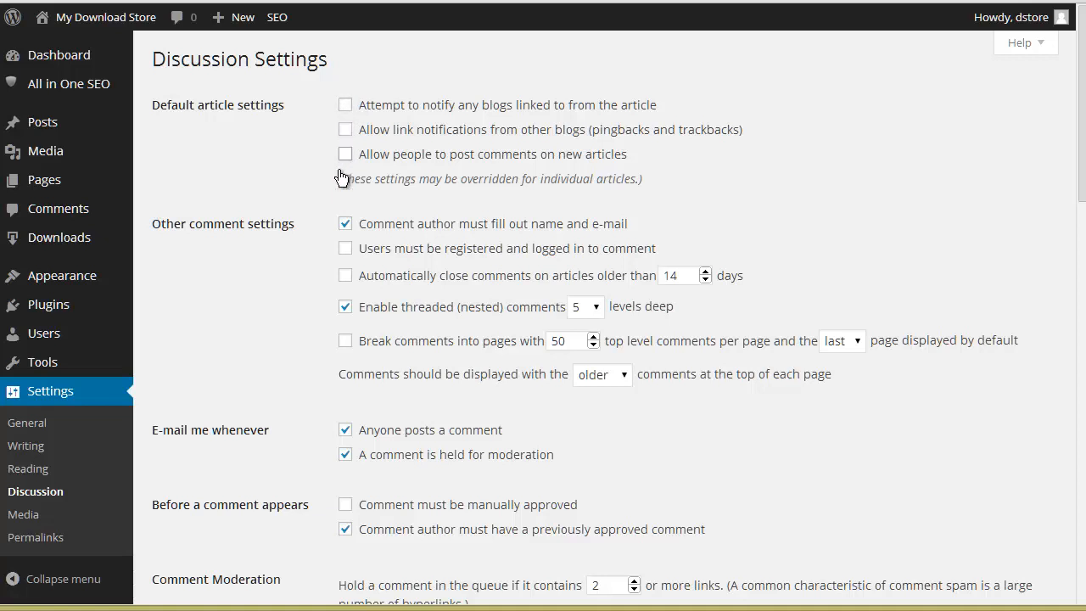
scroll(280, 352, down, 13)
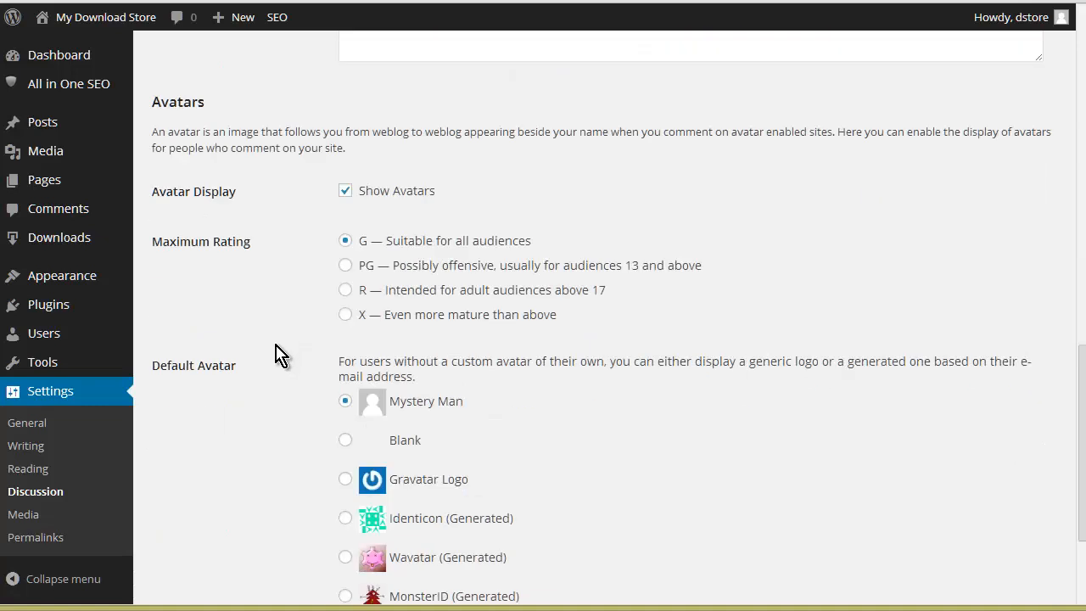
scroll(281, 352, down, 3)
click(198, 519)
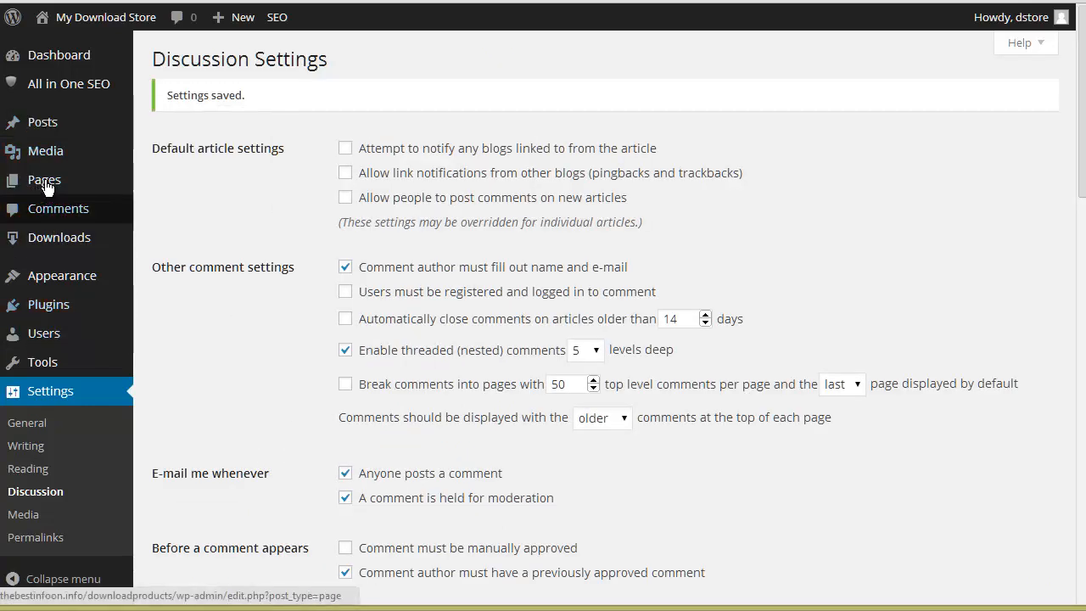
Step: Return to the list of all pages and view the store's front page to check which pages its navigation menu lists
mouse_move(119, 185)
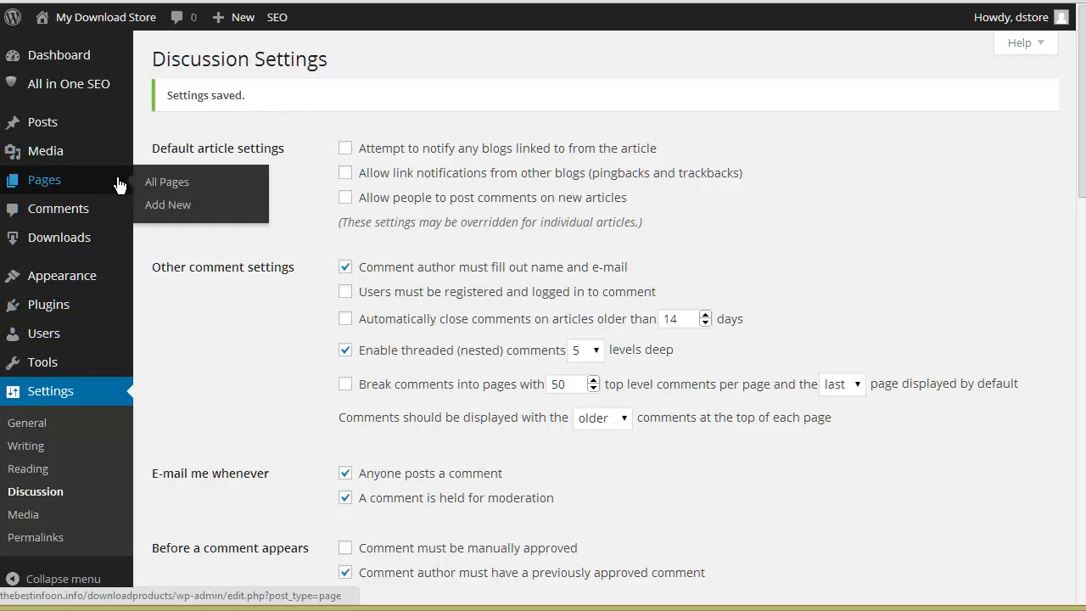
click(188, 185)
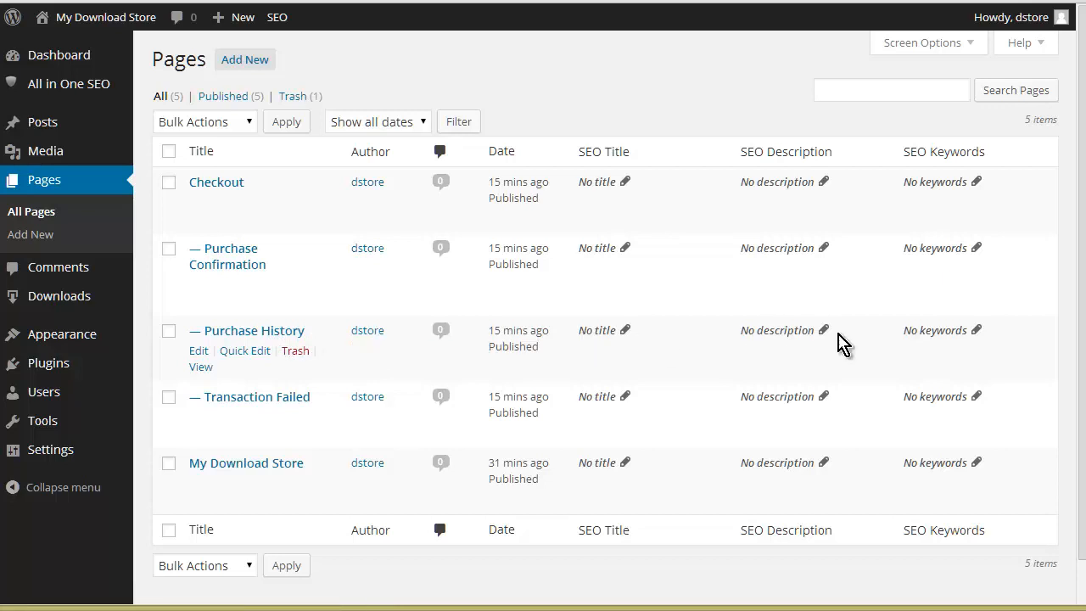
mouse_move(68, 25)
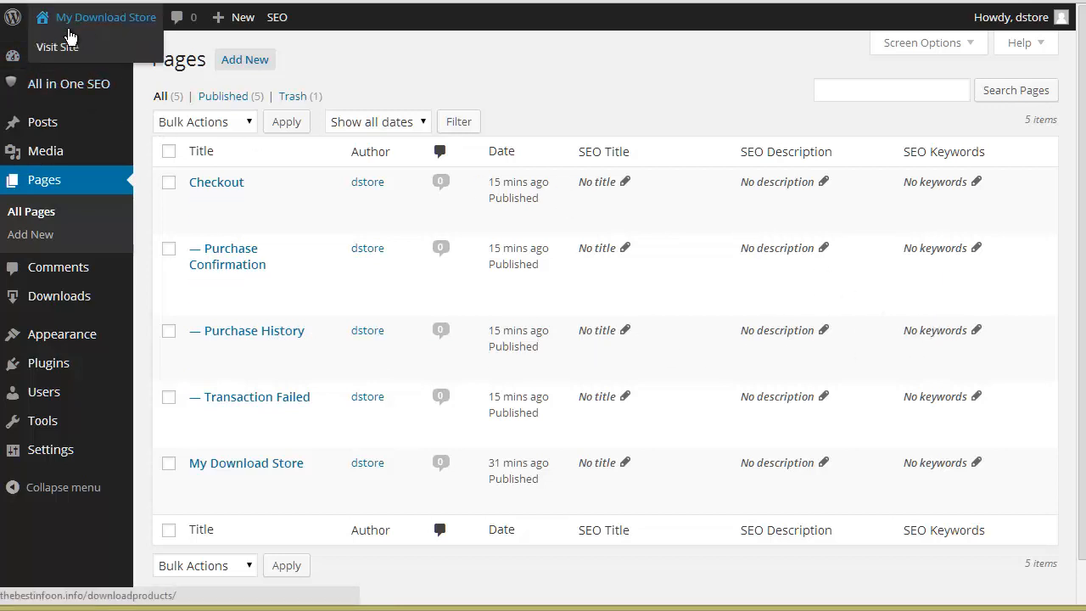
right_click(55, 49)
click(91, 58)
click(340, 1)
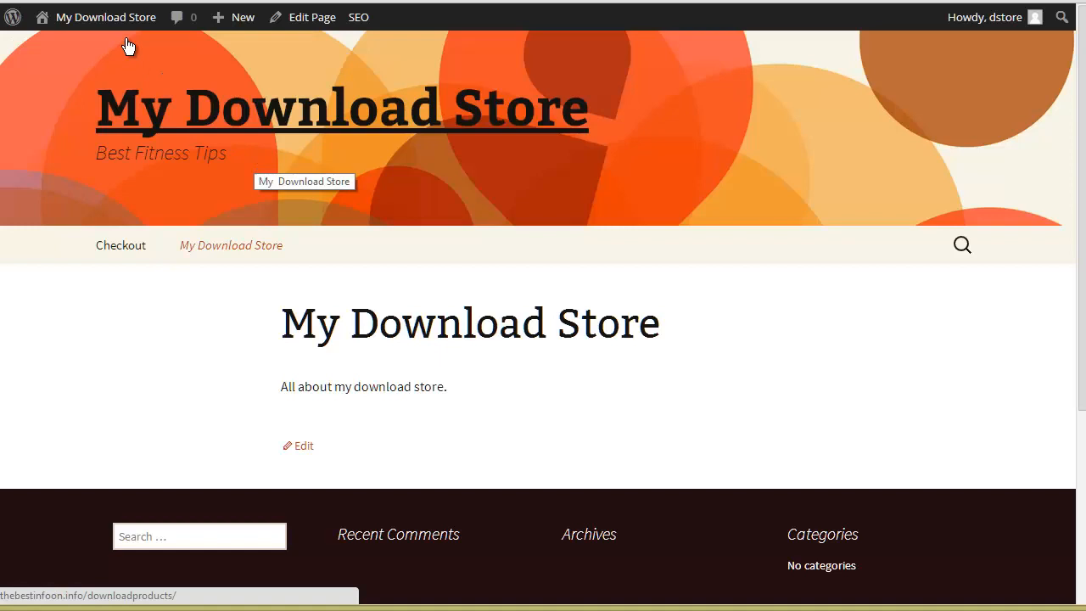
mouse_move(111, 26)
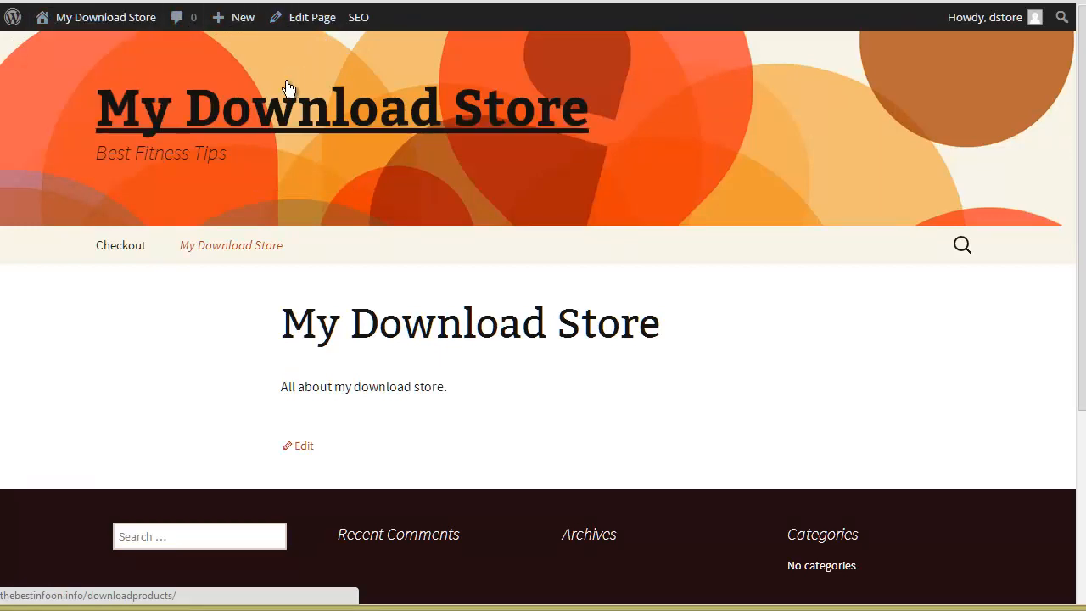
mouse_move(140, 241)
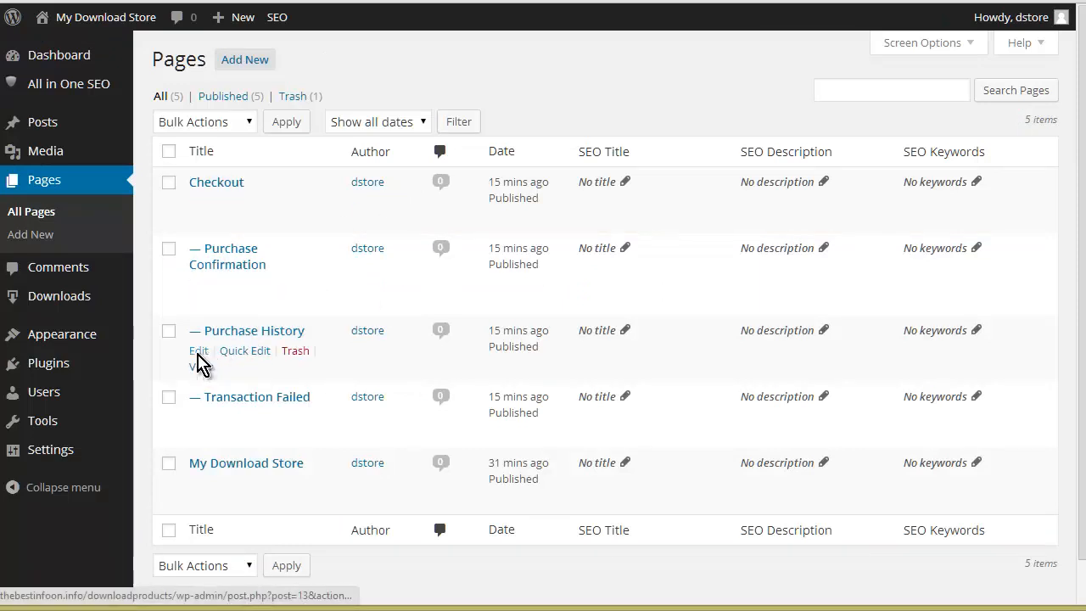
Step: Open the Purchase History page for editing and disallow trackbacks and pingbacks on it
click(199, 351)
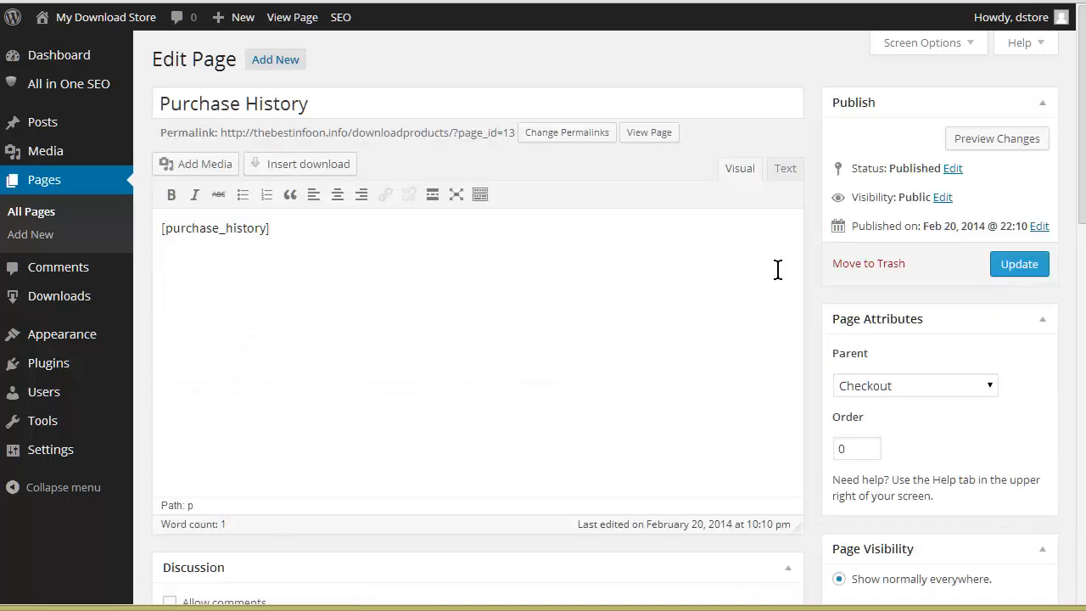
scroll(831, 284, down, 4)
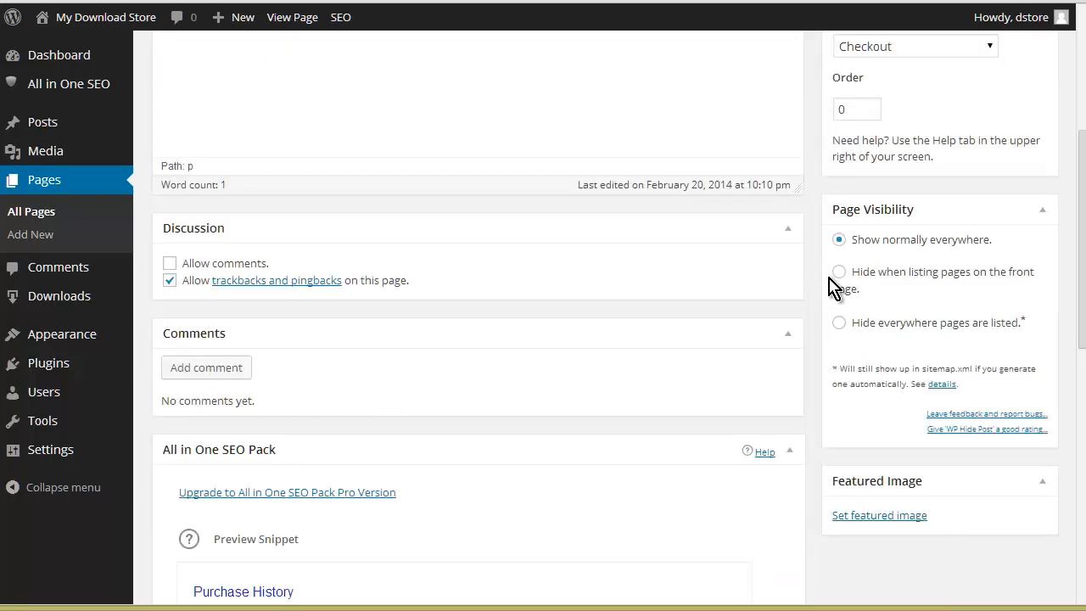
click(171, 281)
Step: Hide the Purchase History page everywhere pages are listed, without keeping it in search results, and update the page
scroll(837, 332, down, 1)
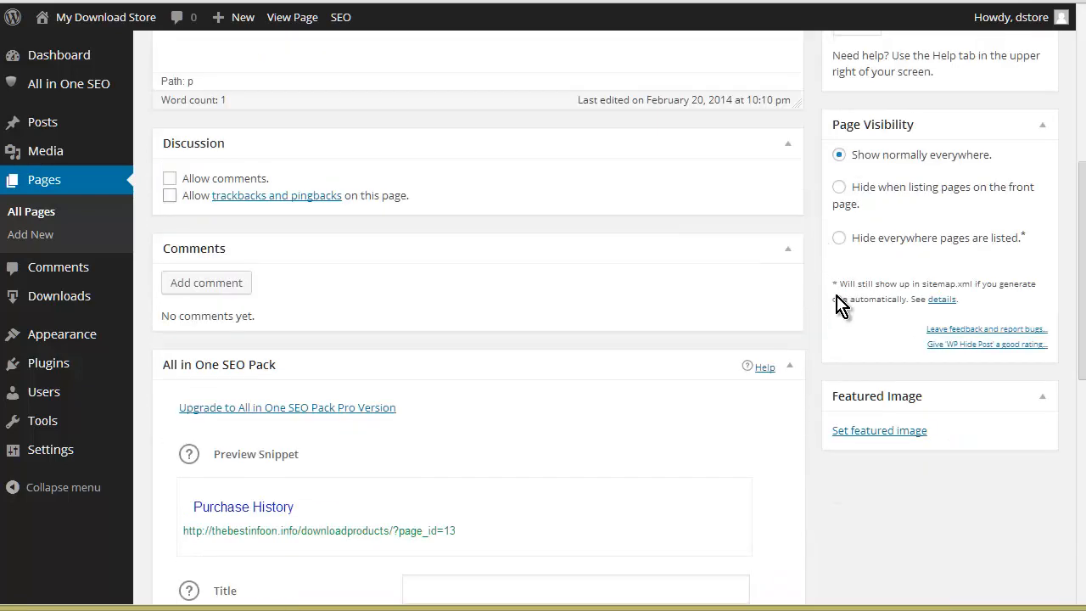
click(853, 245)
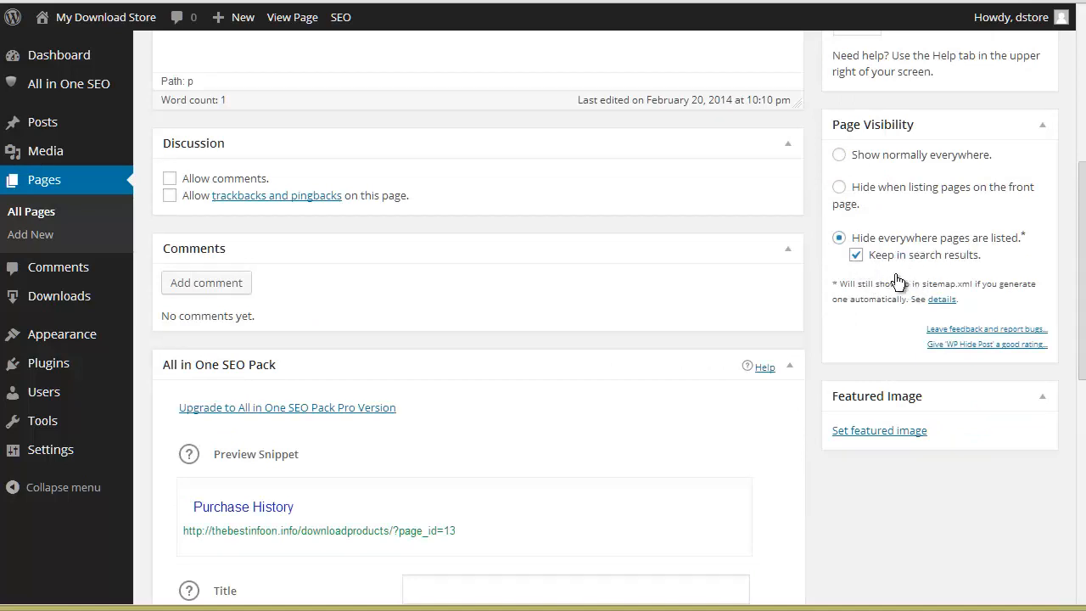
click(896, 276)
scroll(1056, 406, up, 5)
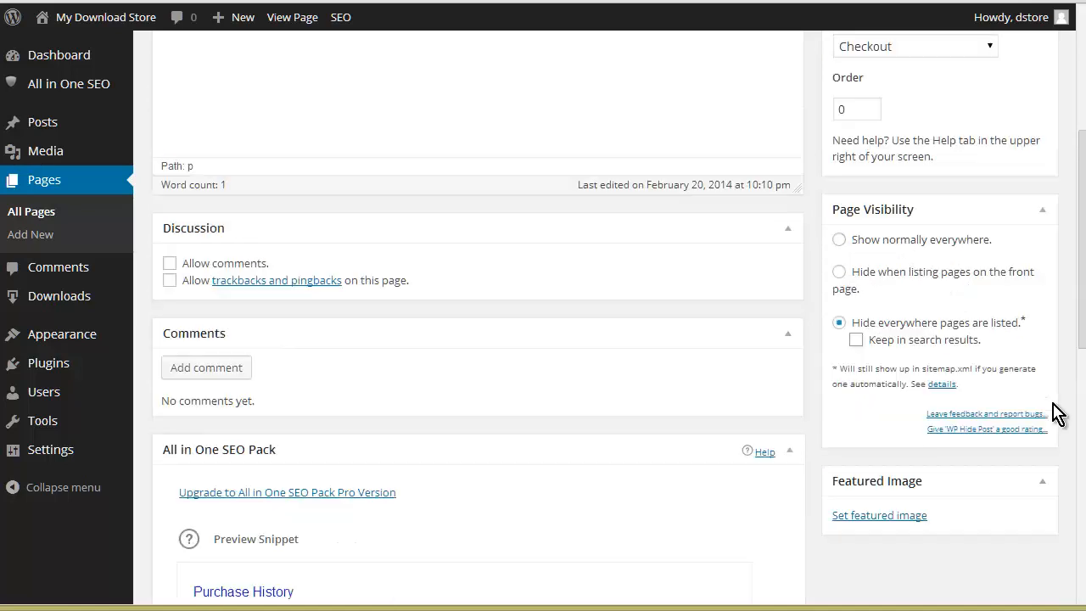
click(1016, 264)
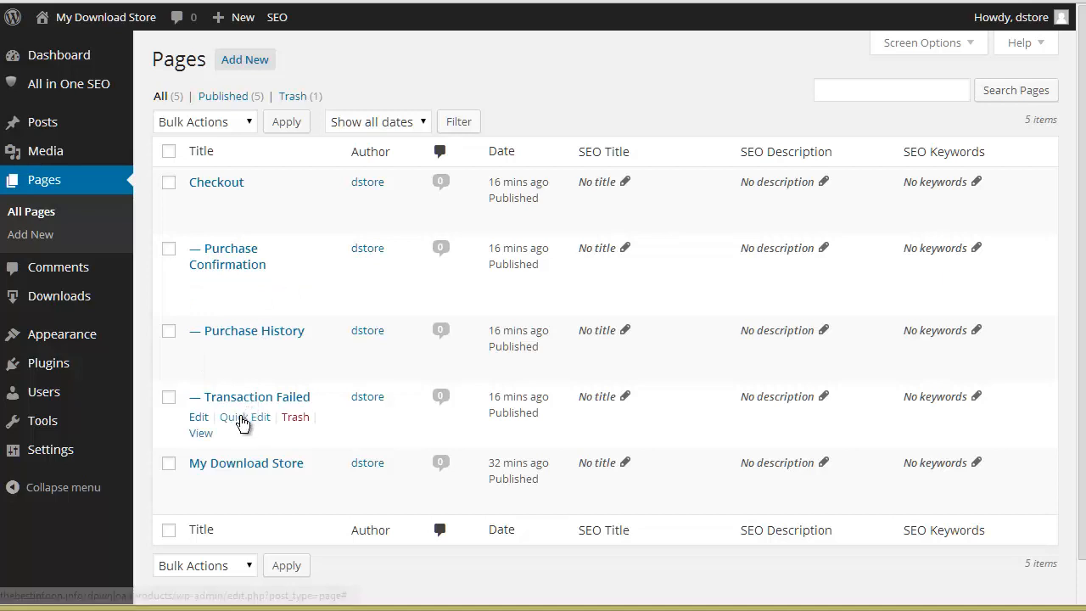
Step: Open the Transaction Failed page for editing and disallow trackbacks and pingbacks on it
click(198, 420)
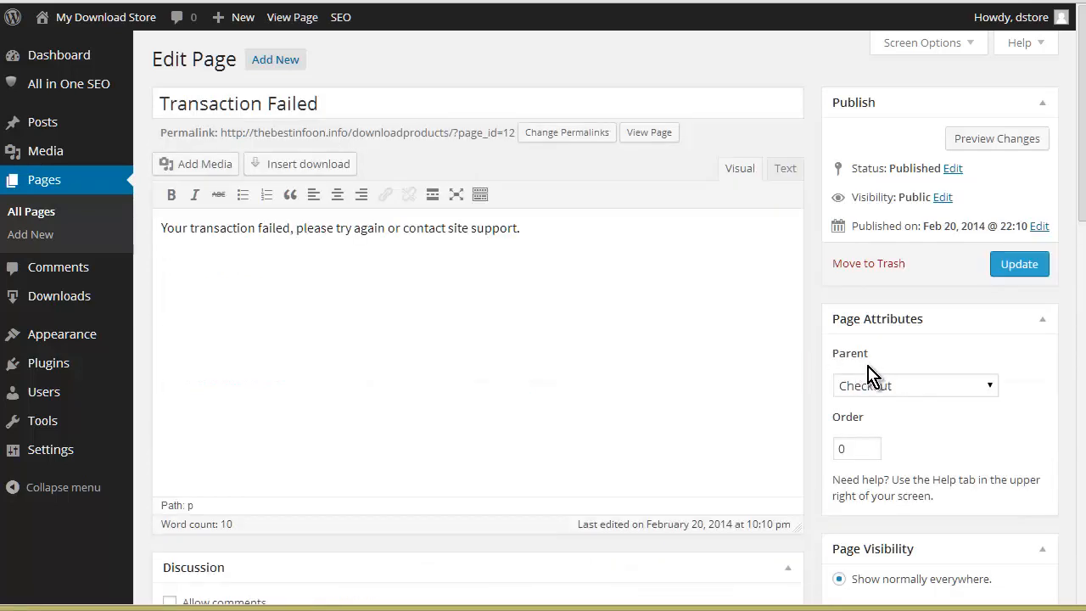
scroll(876, 378, down, 2)
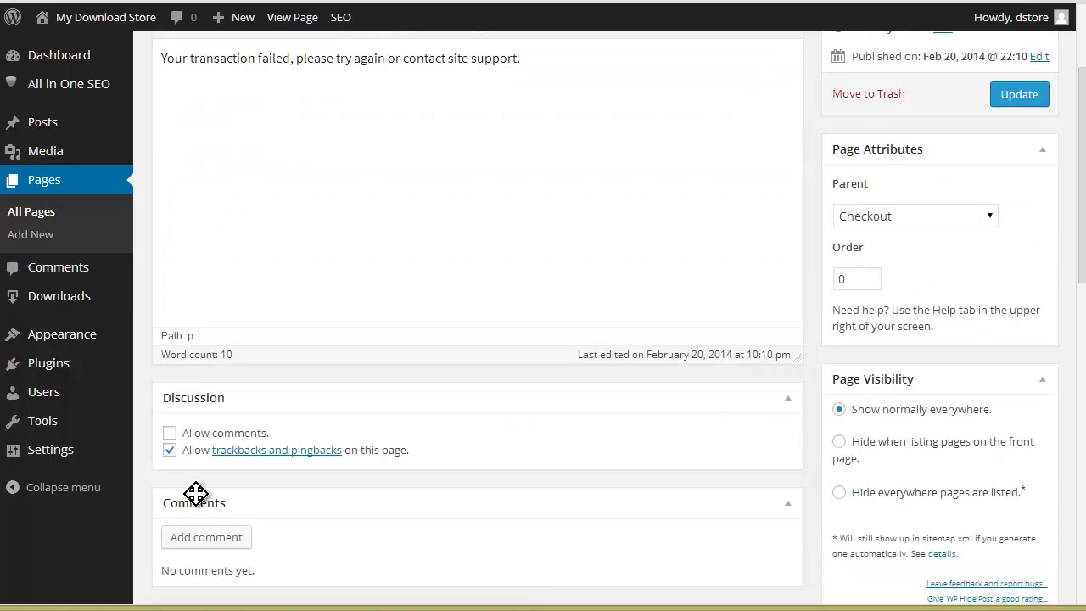
click(169, 450)
Step: Hide the Transaction Failed page everywhere pages are listed, without keeping it in search results, update it and check the saved settings
scroll(874, 391, down, 4)
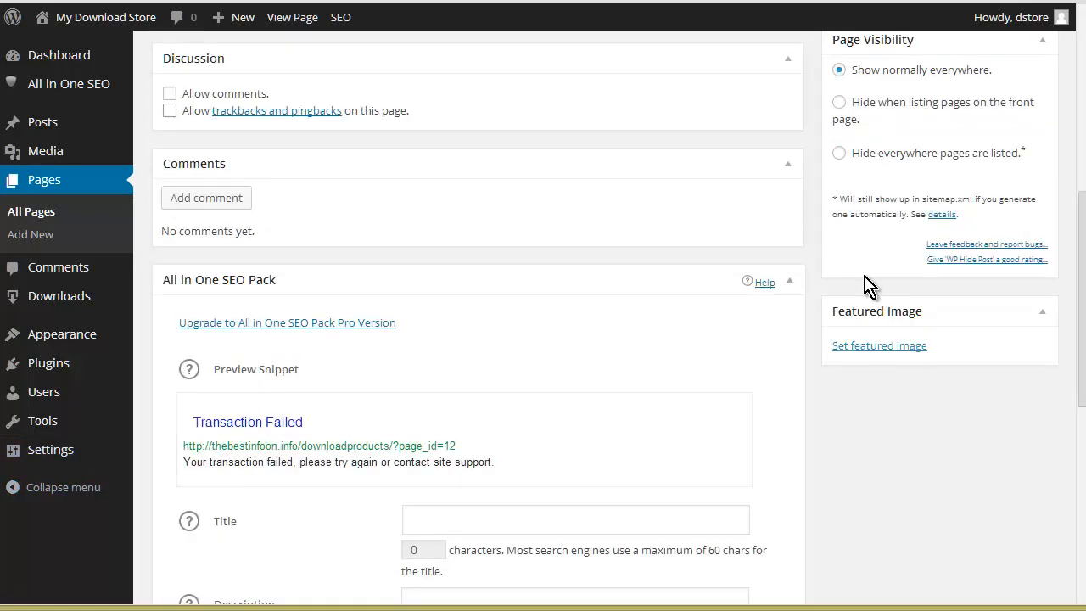
click(839, 154)
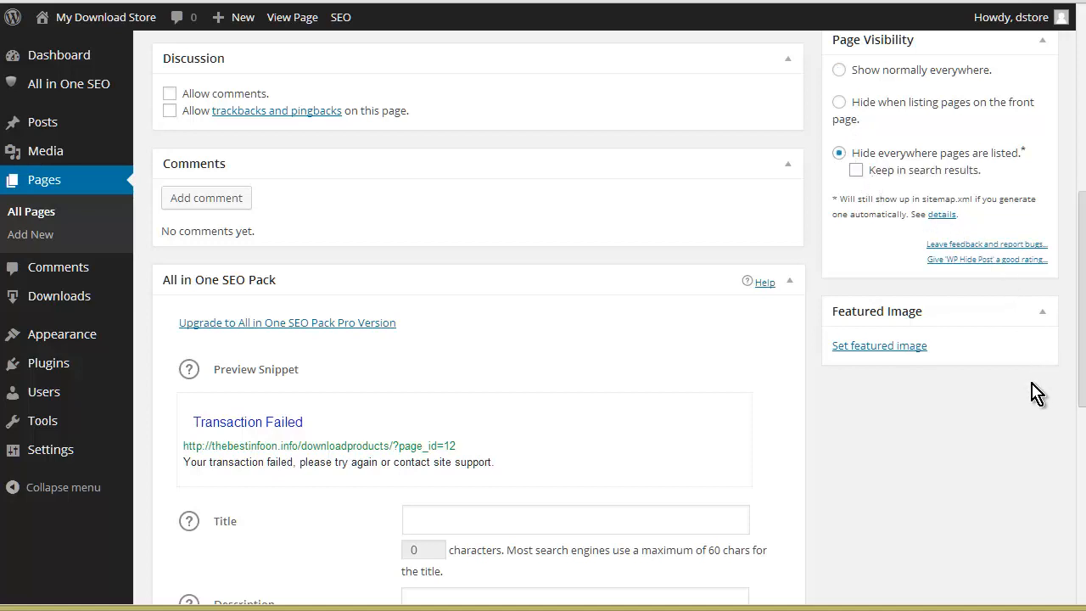
scroll(991, 407, down, 2)
scroll(991, 407, up, 2)
scroll(994, 407, up, 5)
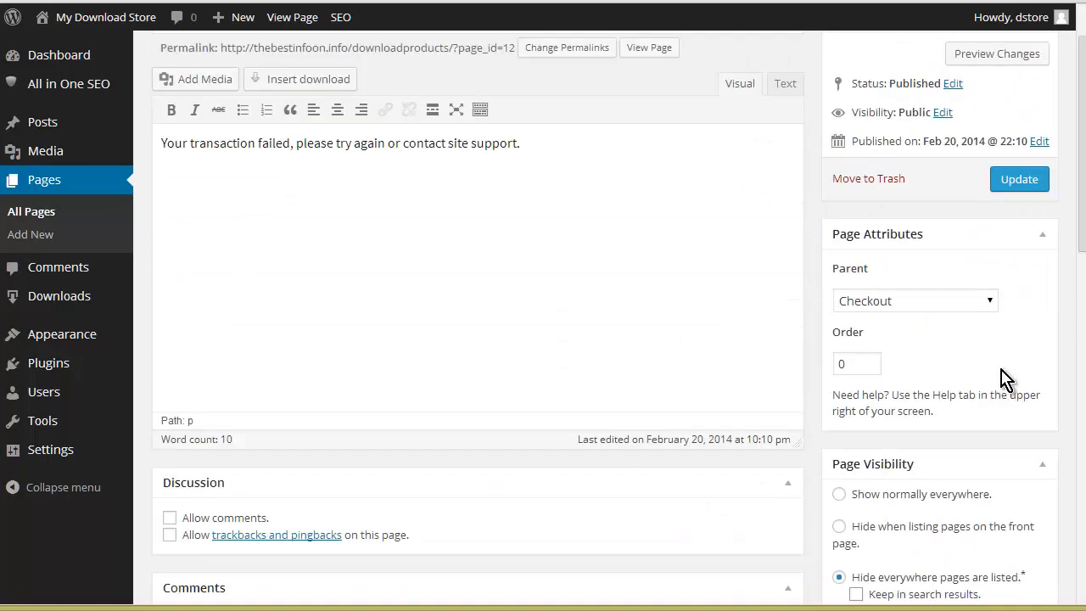
click(1018, 180)
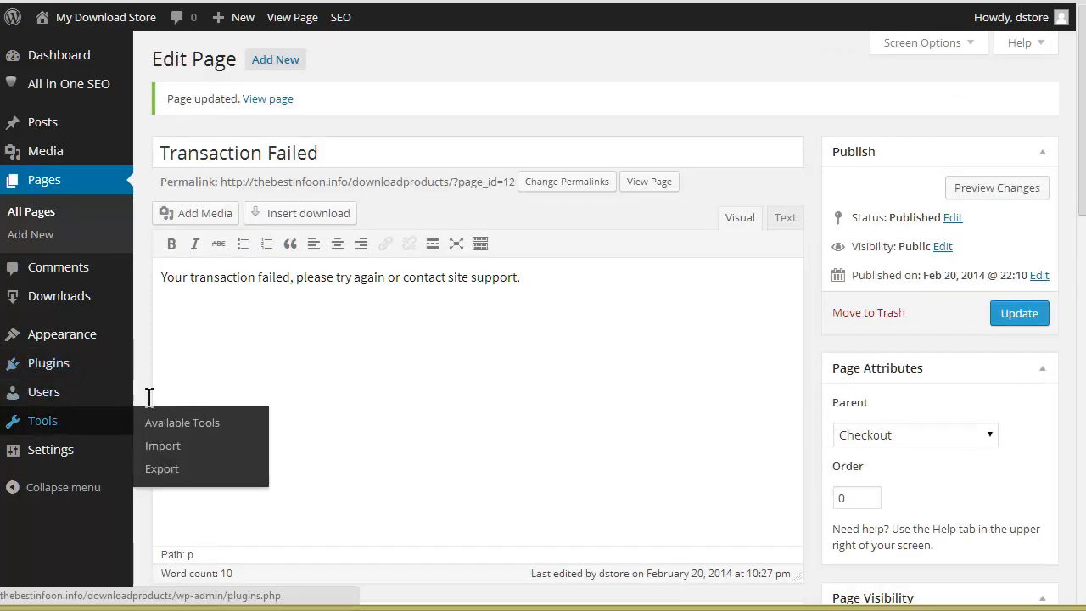
scroll(170, 473, down, 1)
scroll(279, 393, up, 1)
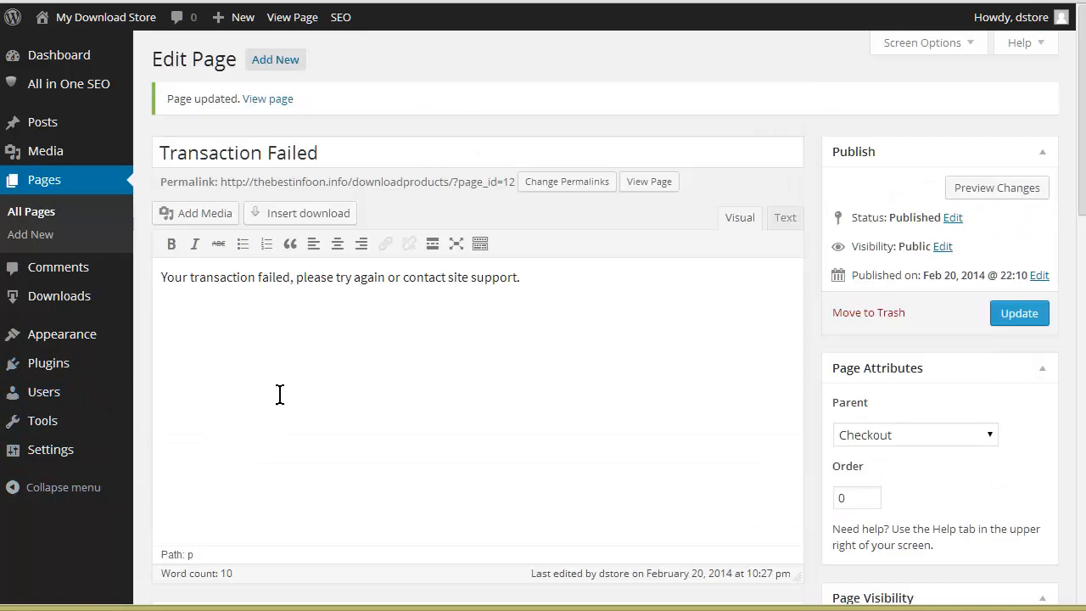
scroll(194, 368, down, 3)
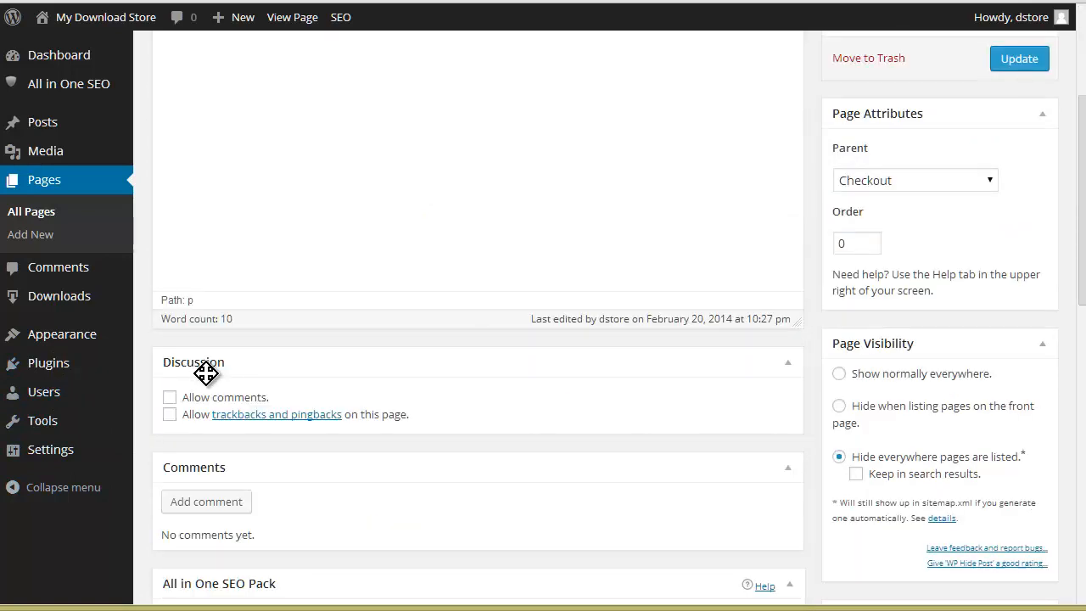
Step: Open the Downloads settings and enable test mode so that no live transactions are processed
scroll(207, 303, up, 3)
click(115, 16)
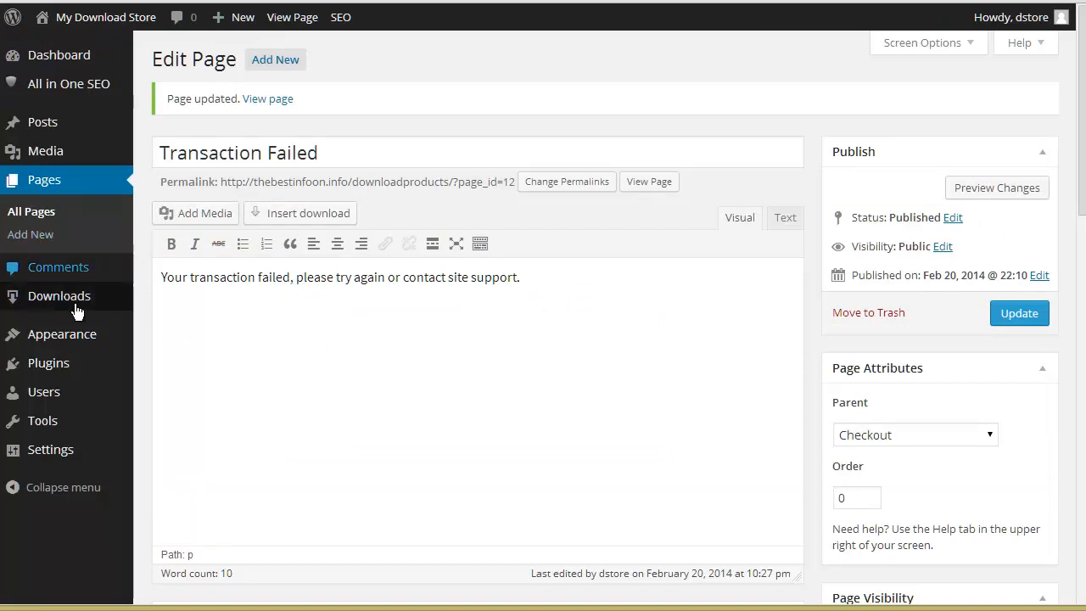
mouse_move(47, 307)
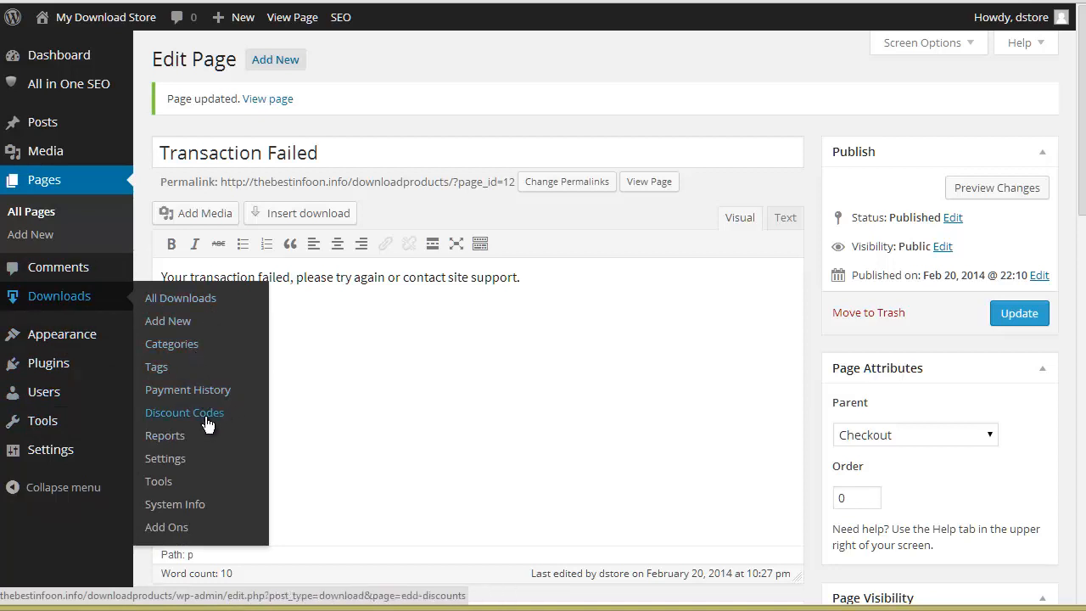
click(173, 468)
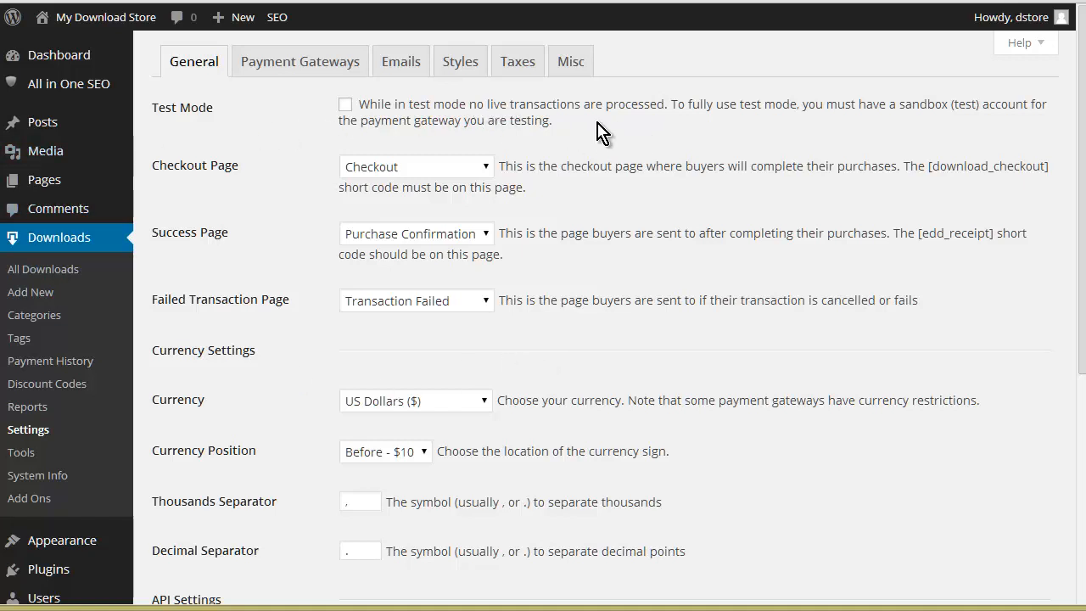
click(345, 105)
Step: Review the checkout page choices and the currency, separator, API, tracking and uninstall options in the general Downloads settings
click(488, 170)
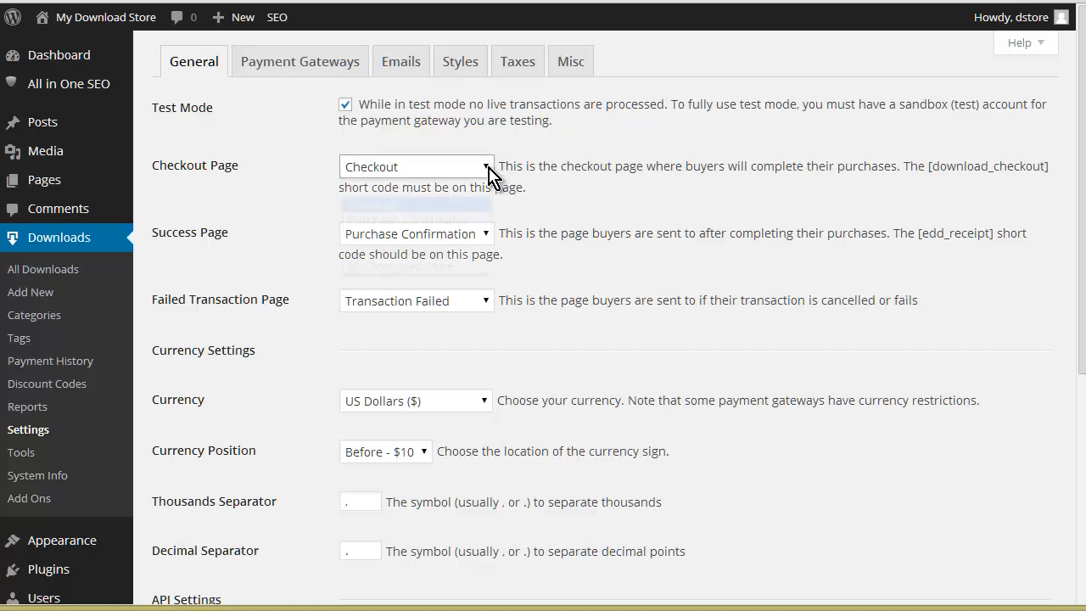
click(489, 171)
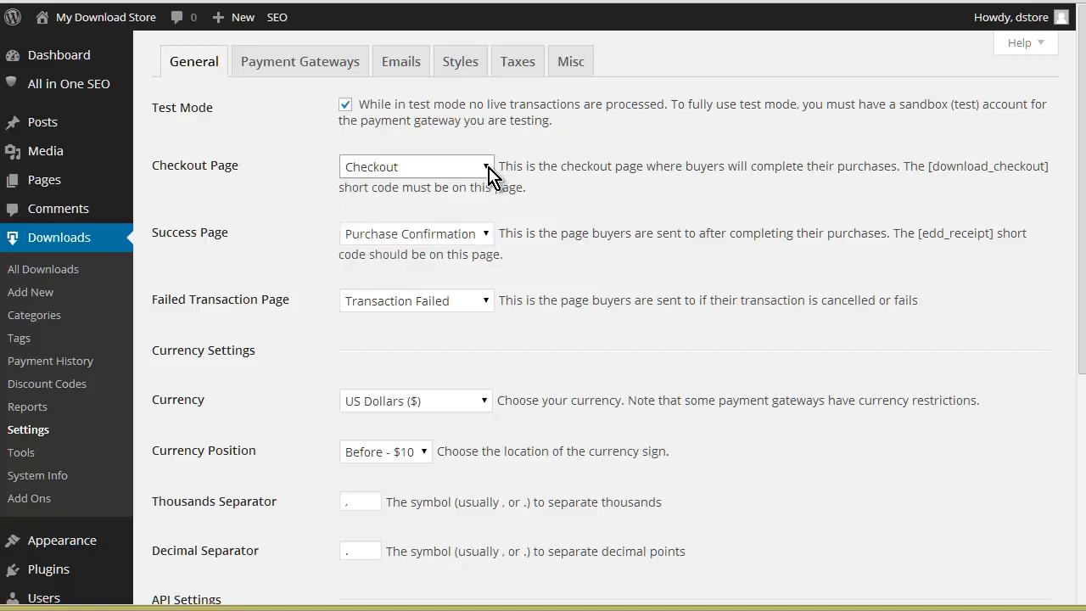
click(489, 171)
click(489, 171)
click(284, 250)
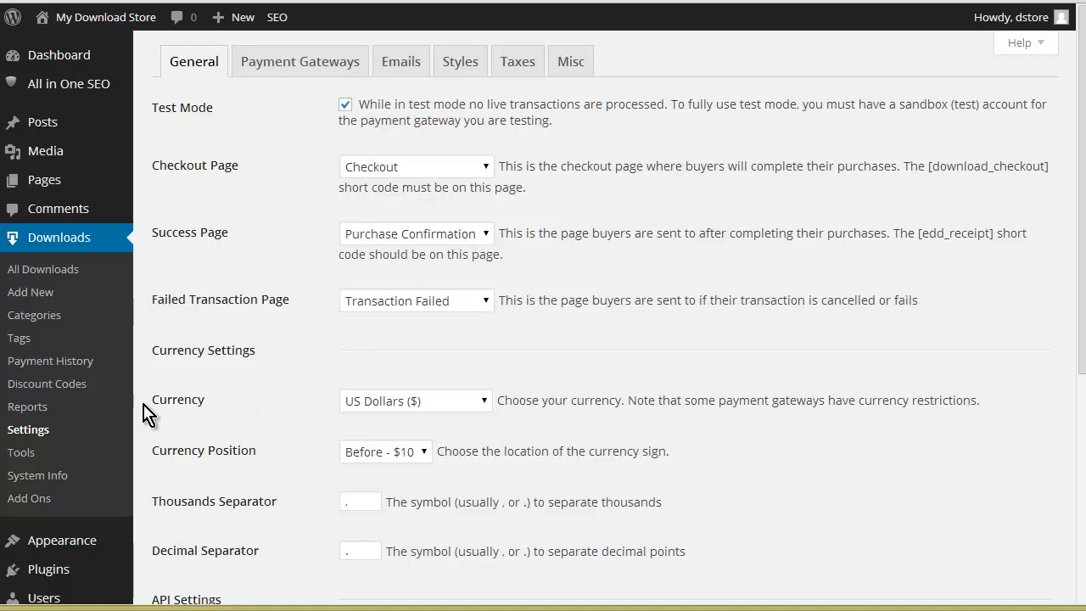
scroll(258, 410, down, 1)
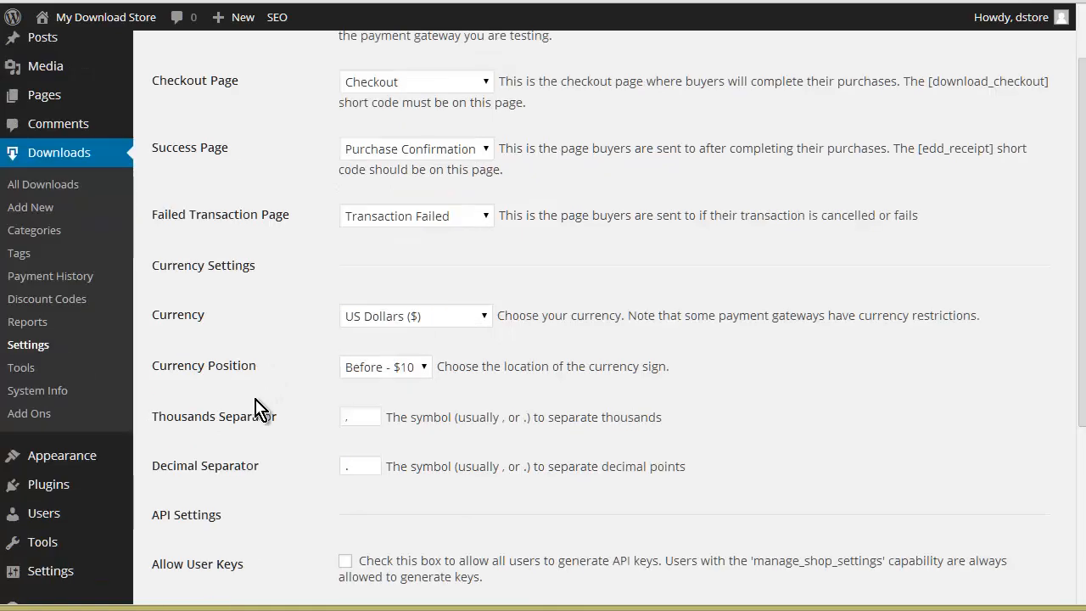
click(480, 316)
click(368, 317)
scroll(471, 416, down, 1)
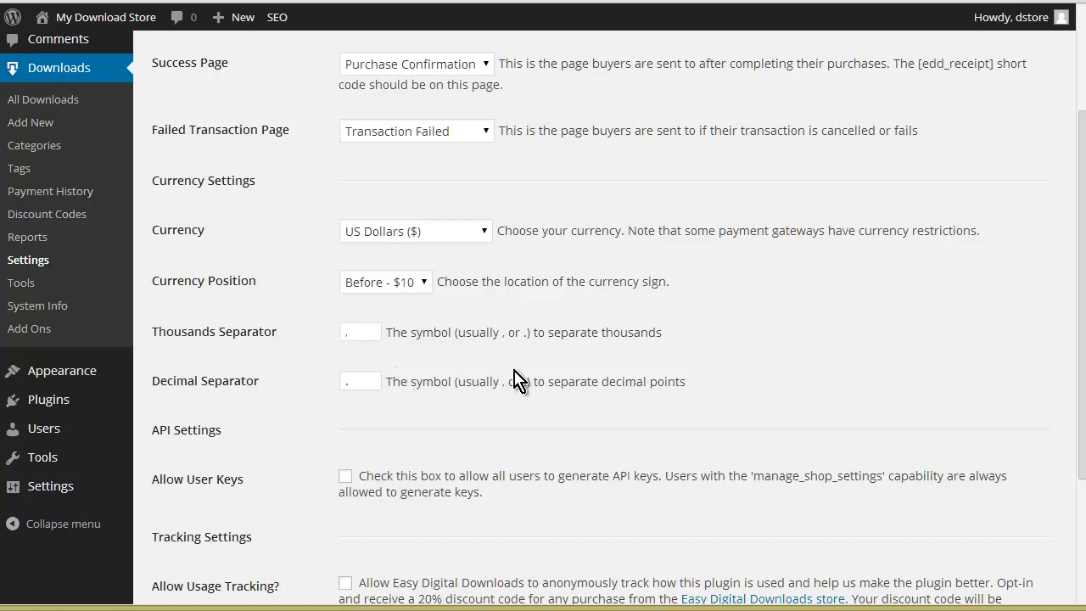
scroll(589, 335, down, 1)
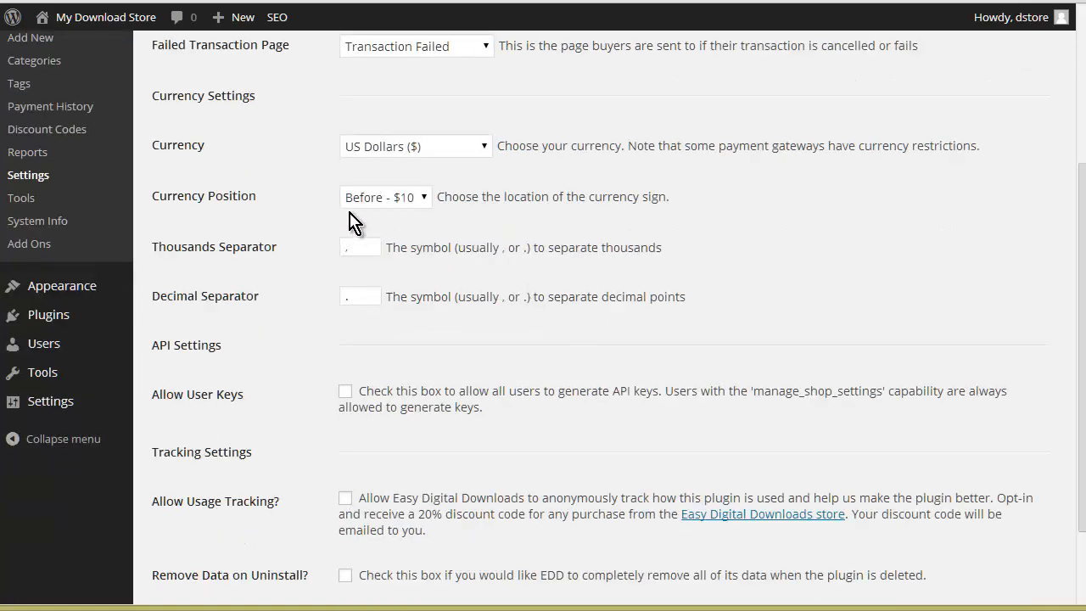
scroll(260, 306, down, 1)
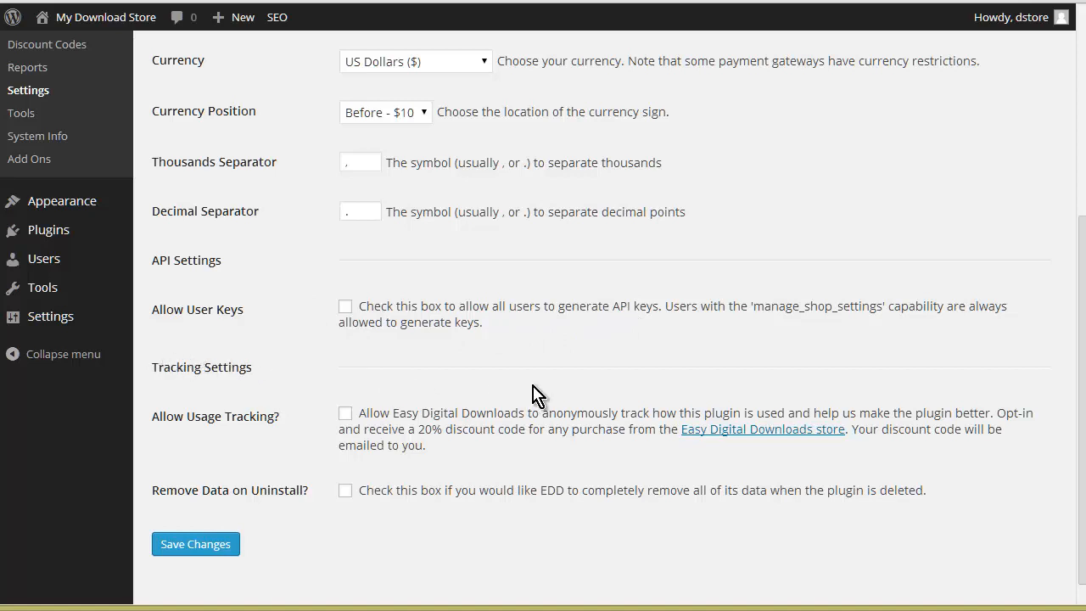
scroll(533, 396, down, 1)
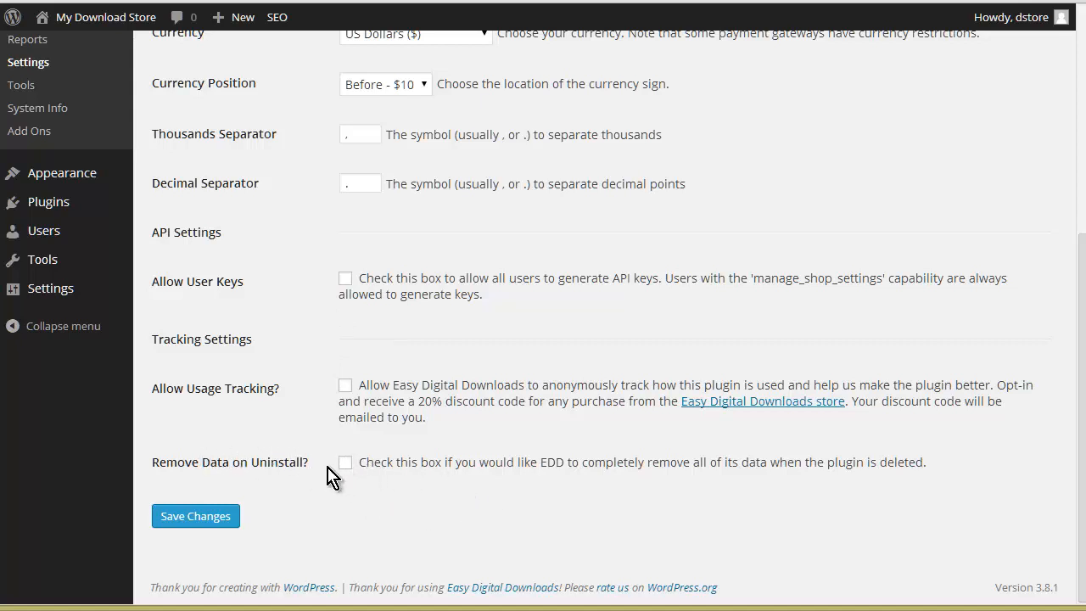
Step: Recheck the general Downloads settings and save them
scroll(339, 395, up, 5)
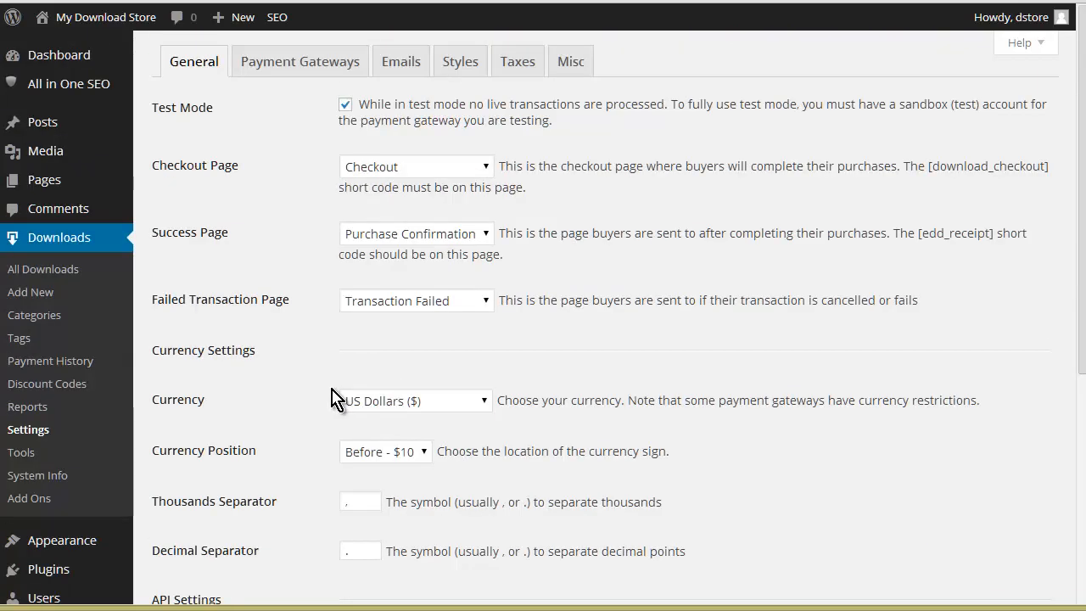
scroll(331, 403, down, 5)
click(195, 516)
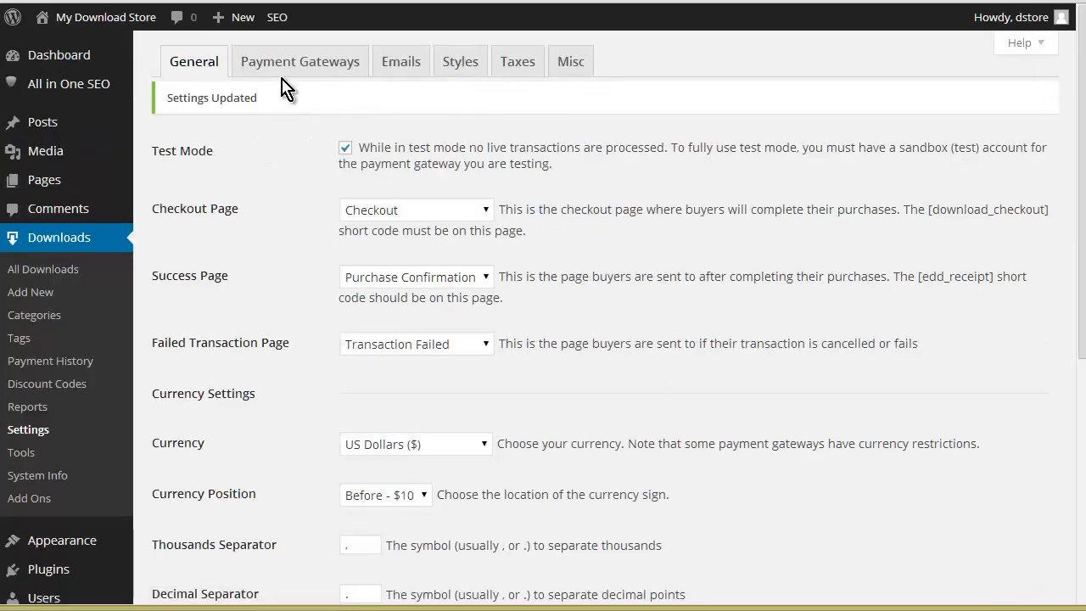
Step: Open the payment gateway settings and set the default gateway to Test Payment
click(291, 65)
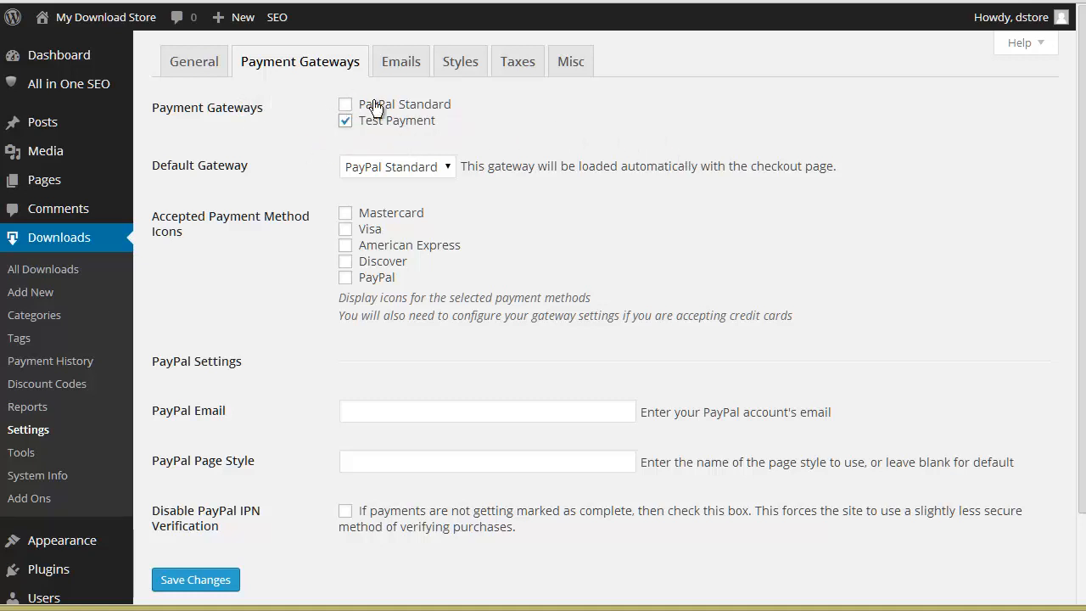
click(445, 169)
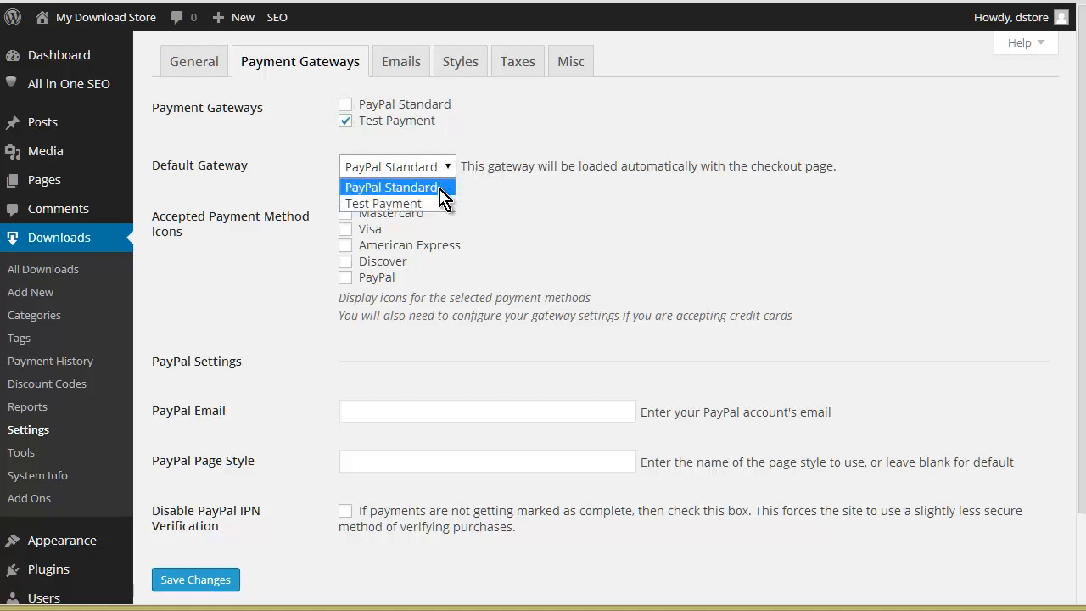
click(440, 204)
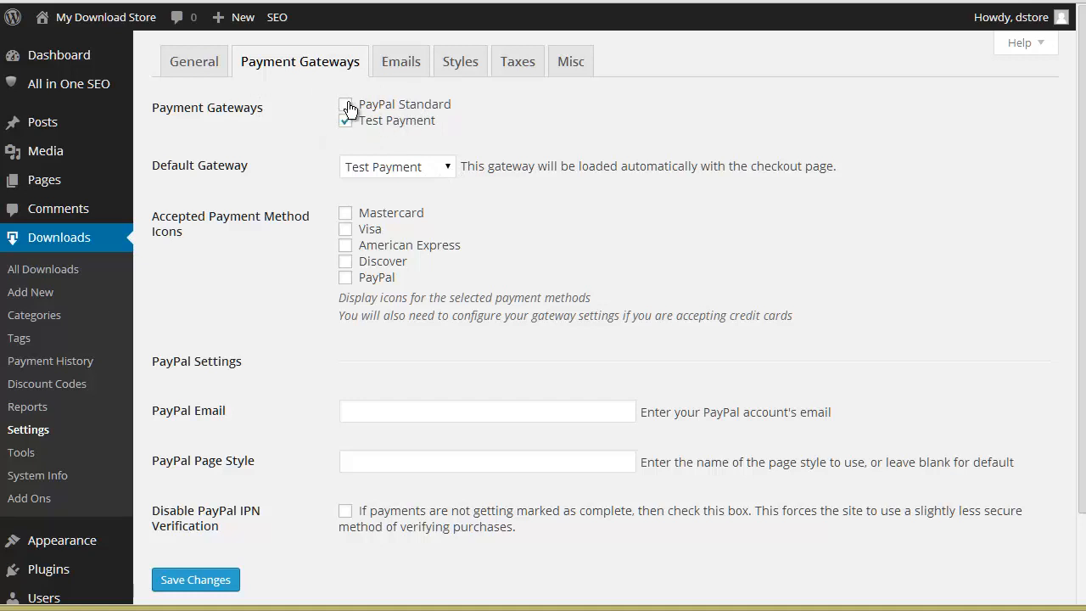
click(452, 172)
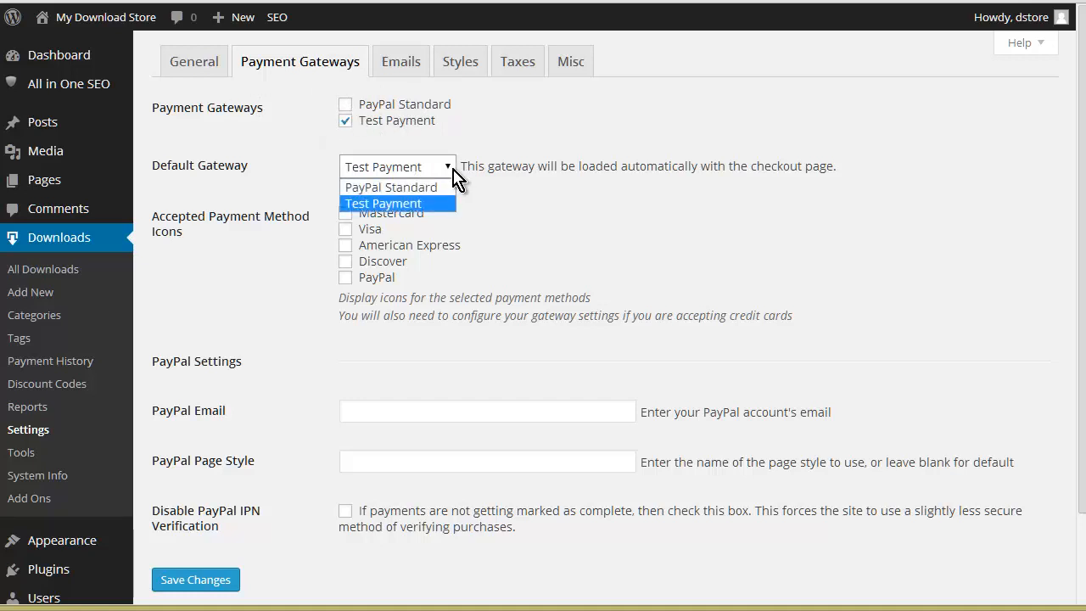
click(454, 170)
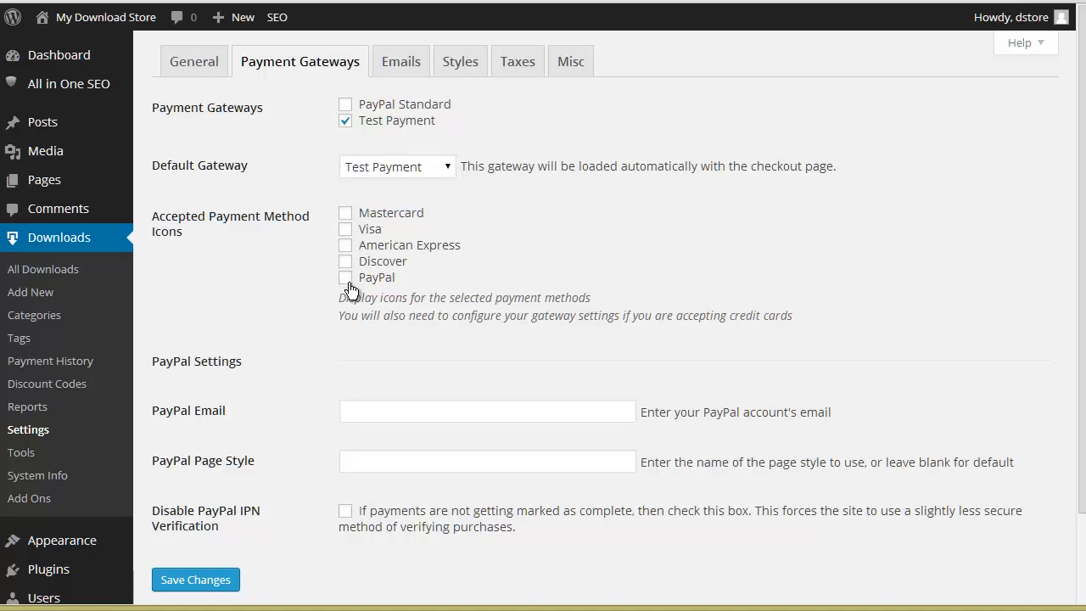
Step: Enable the PayPal icon among the accepted payment methods and save the payment gateway settings
scroll(291, 297, down, 1)
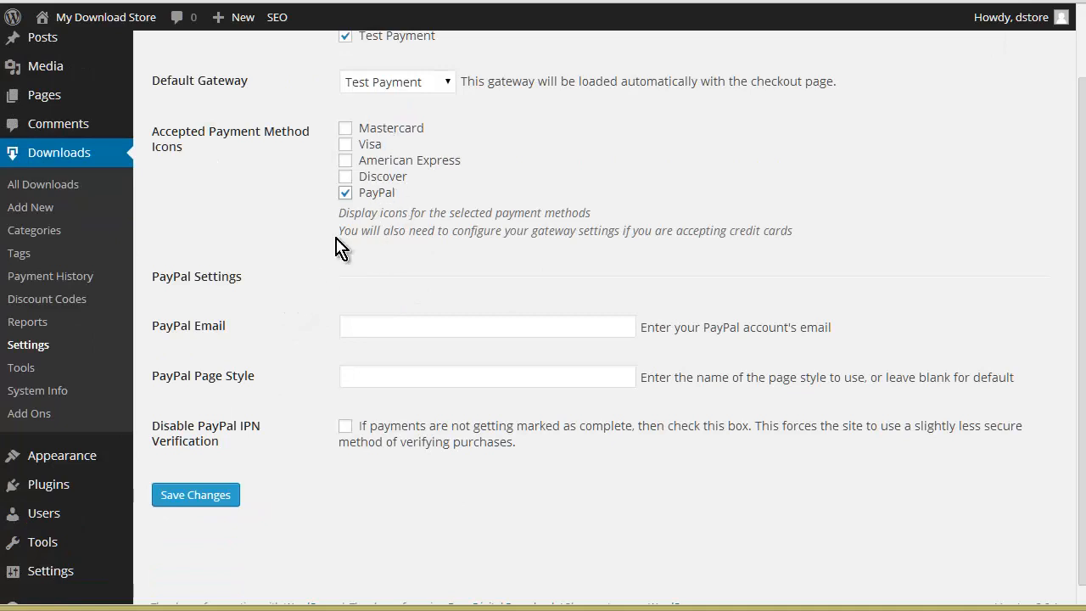
scroll(337, 248, down, 1)
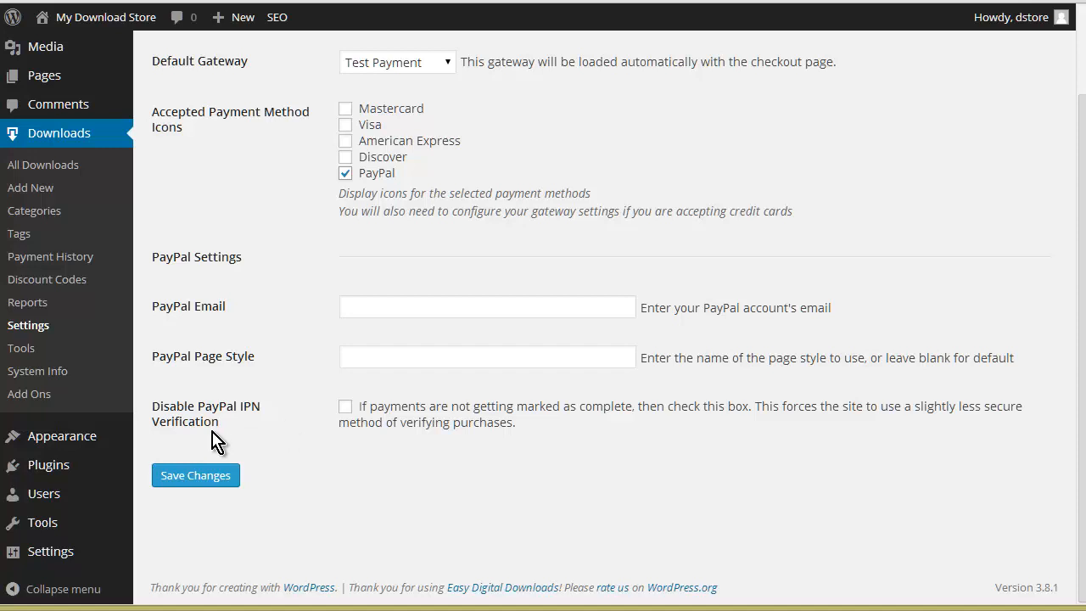
click(223, 475)
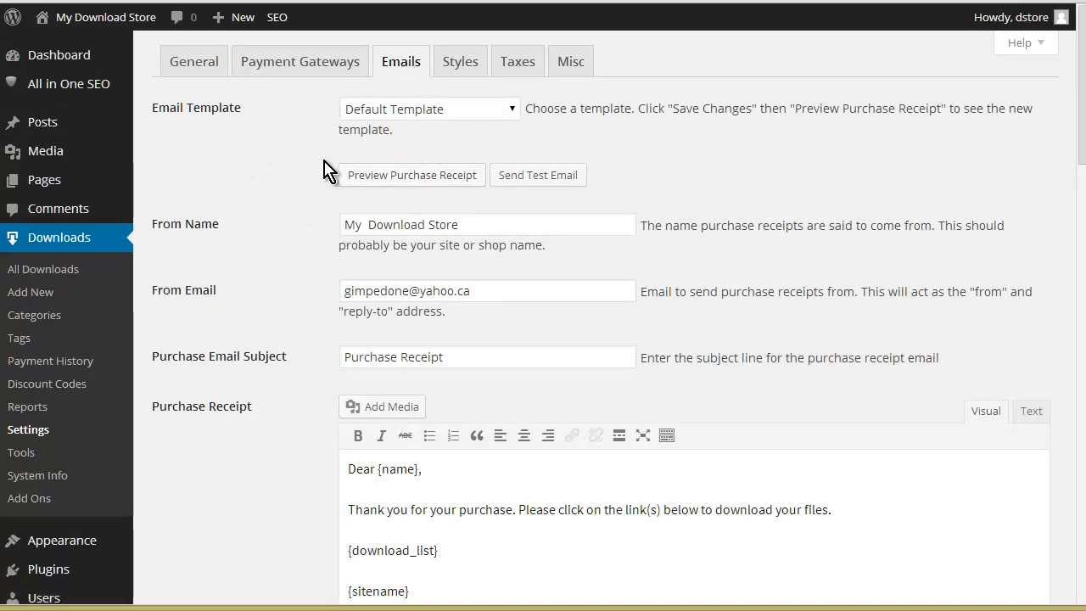
Step: Review the email template, purchase receipt and sale notification settings, and save them with admin notifications disabled
click(512, 115)
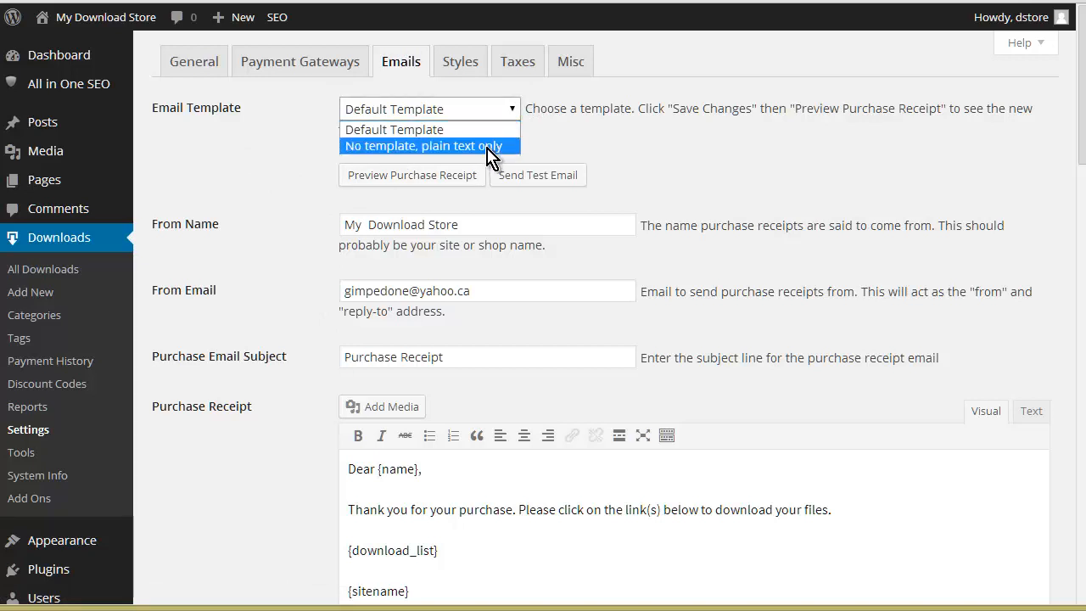
click(298, 151)
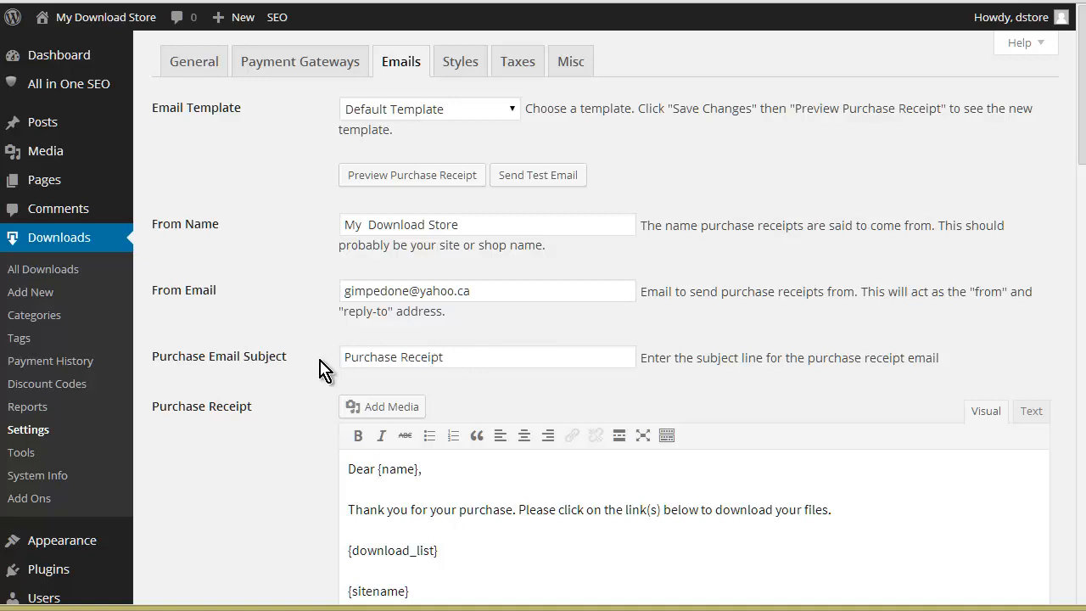
scroll(293, 356, down, 1)
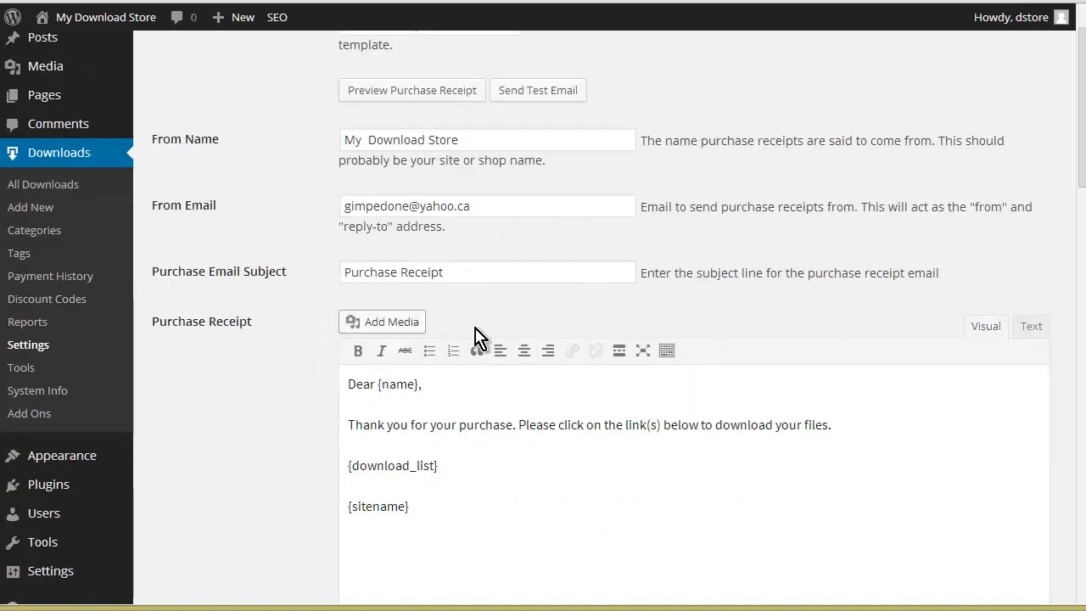
scroll(475, 331, down, 1)
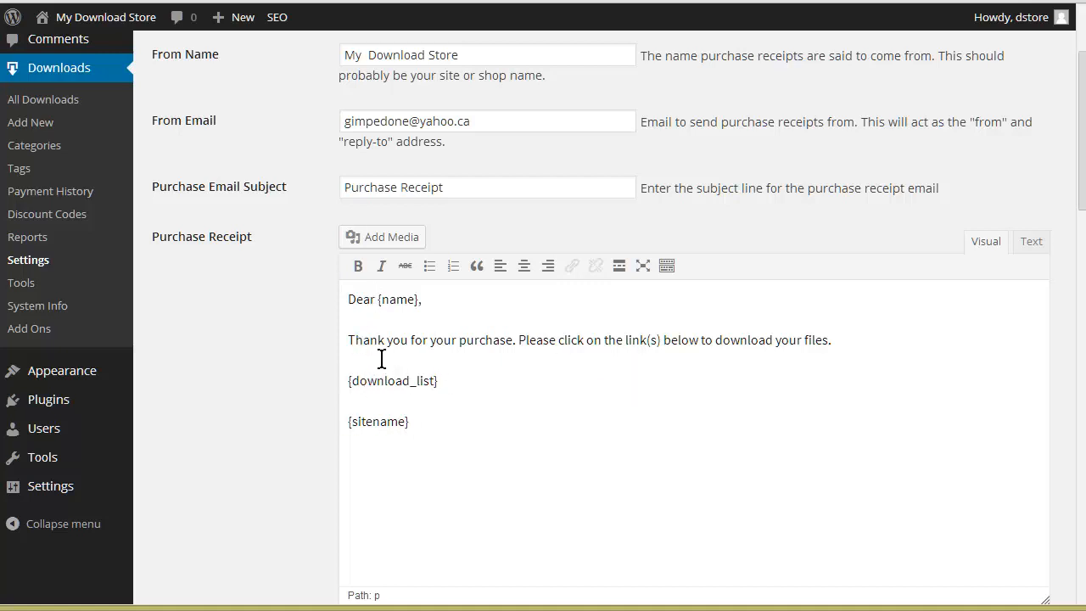
scroll(292, 343, down, 5)
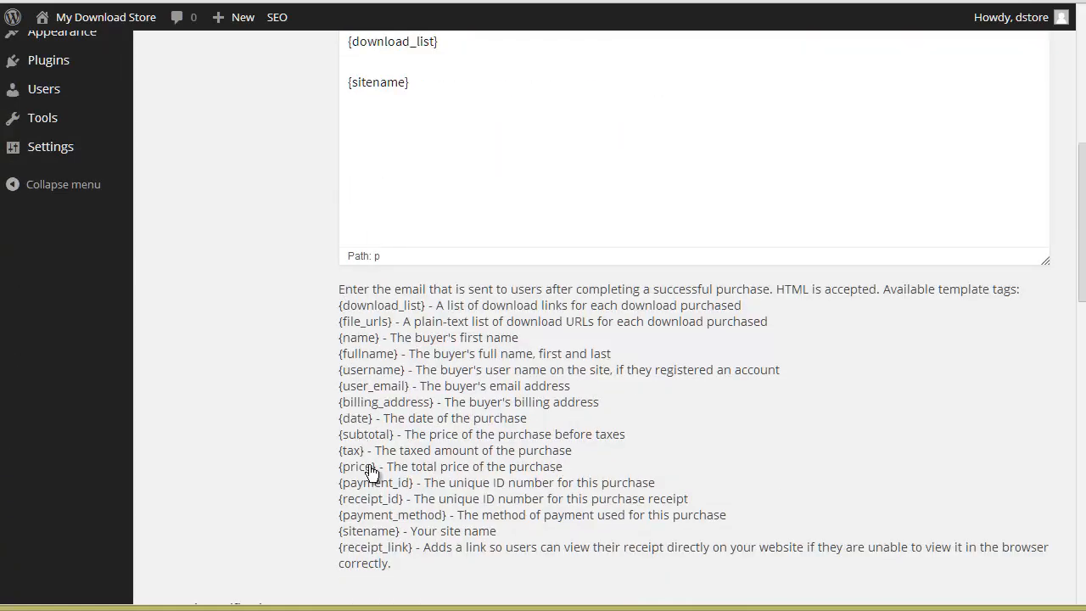
scroll(314, 327, down, 5)
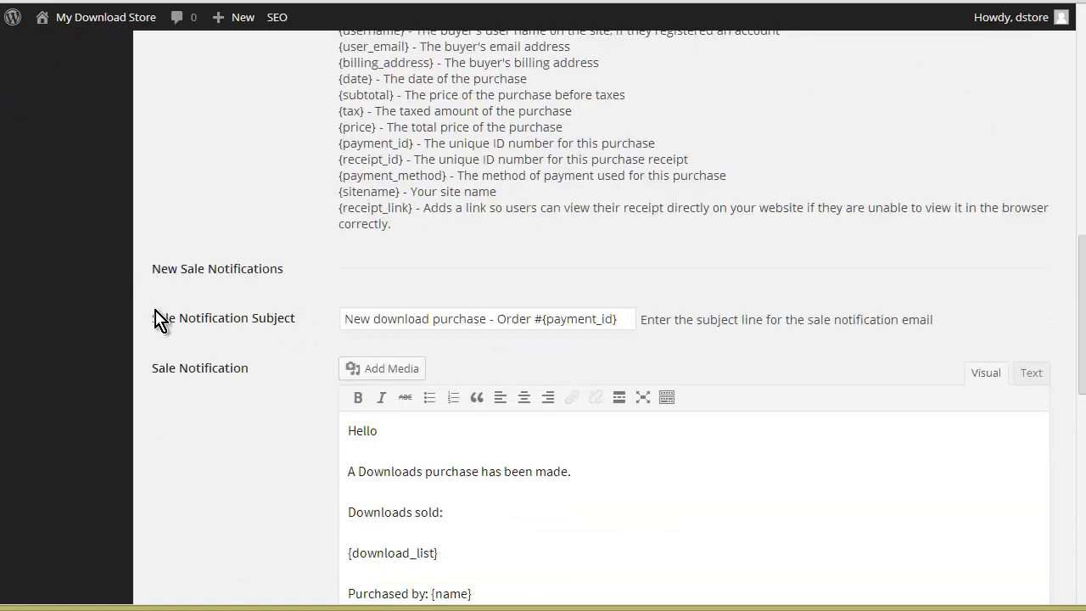
scroll(272, 322, down, 3)
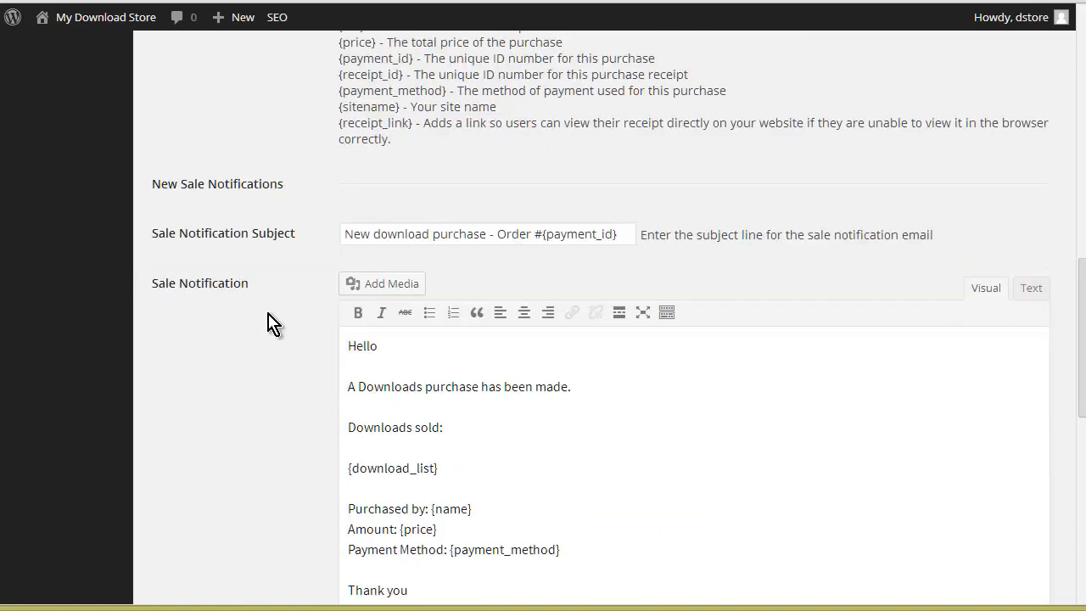
scroll(279, 289, down, 6)
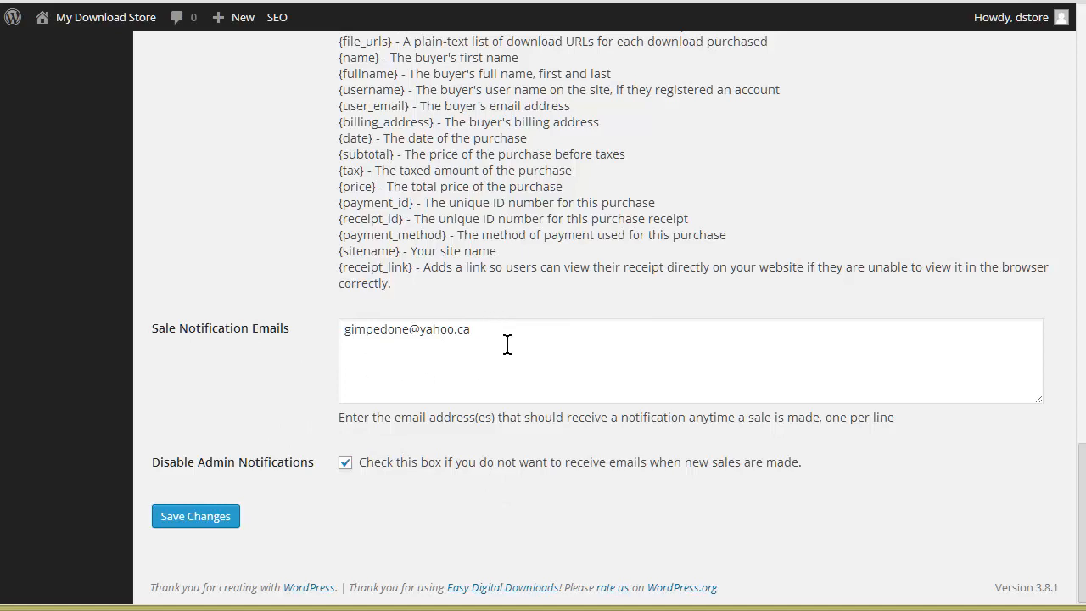
click(202, 516)
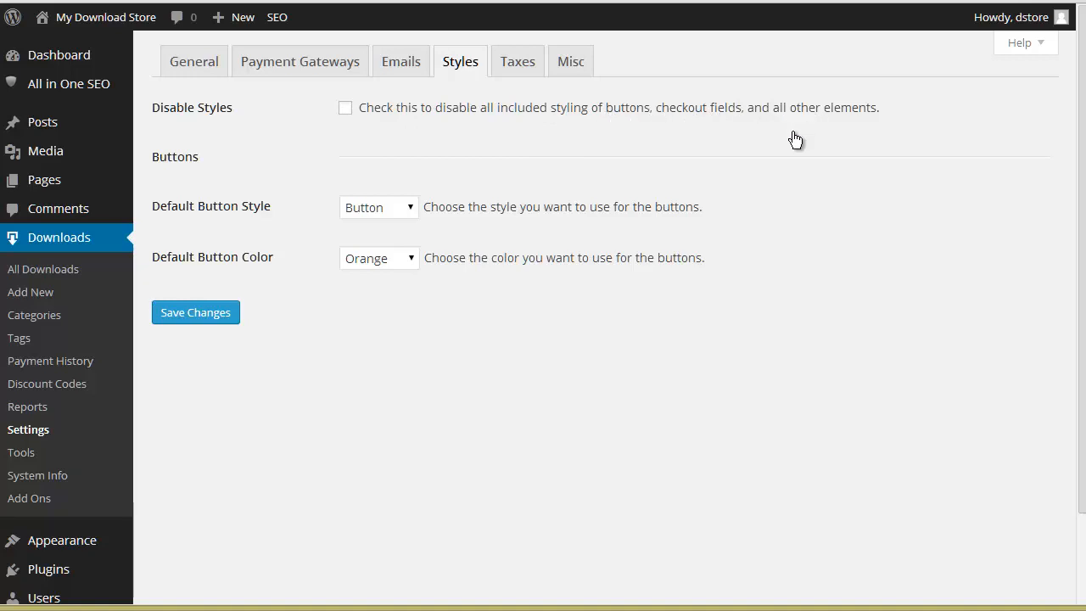
Step: Keep the default button style as Button, set the default button color to Blue, and save the style settings
click(408, 212)
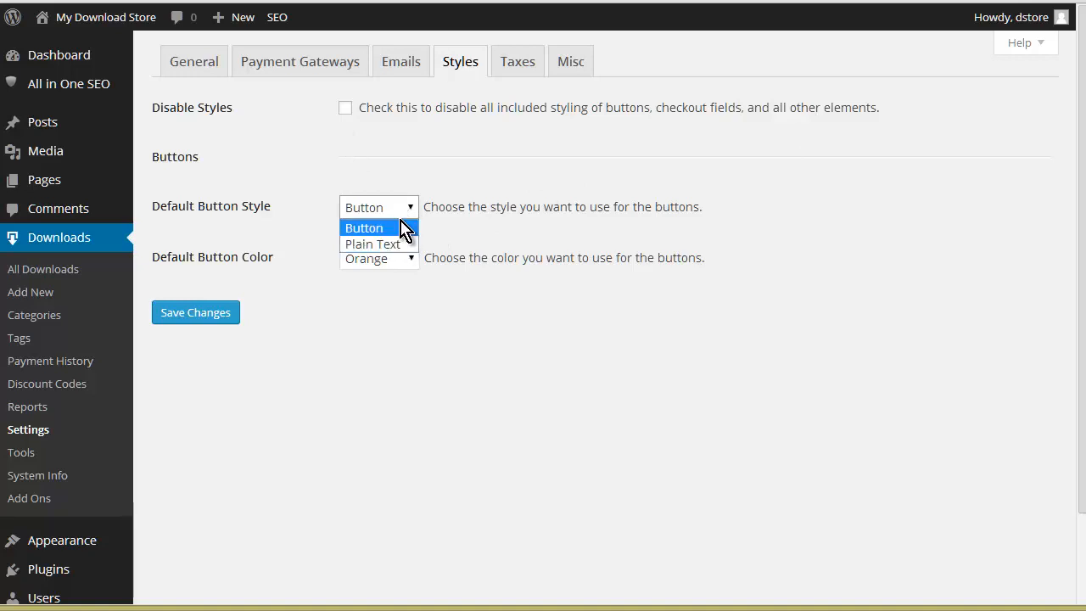
click(432, 168)
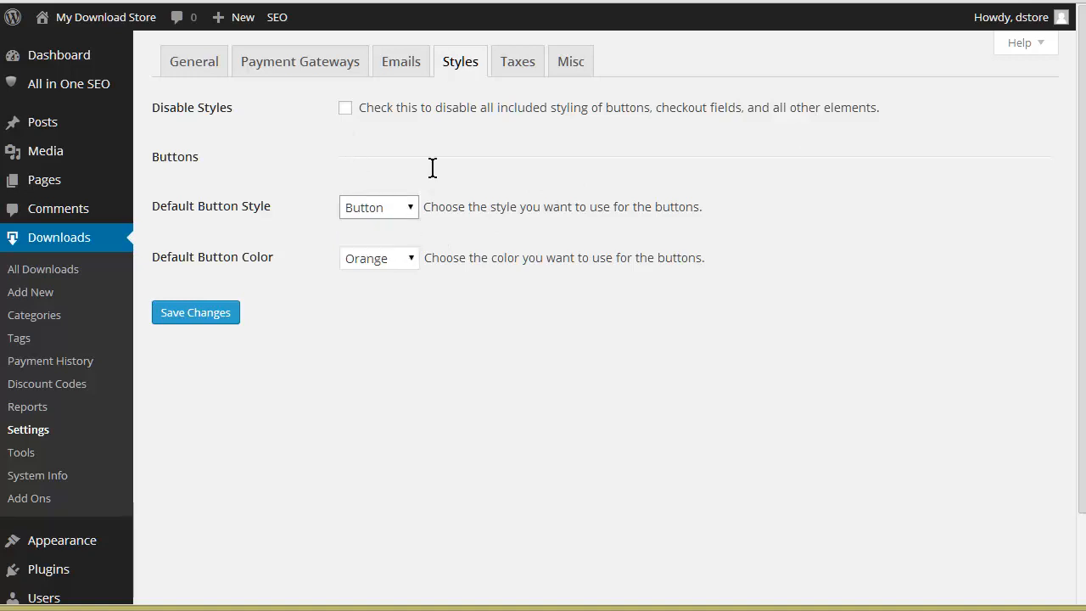
click(411, 263)
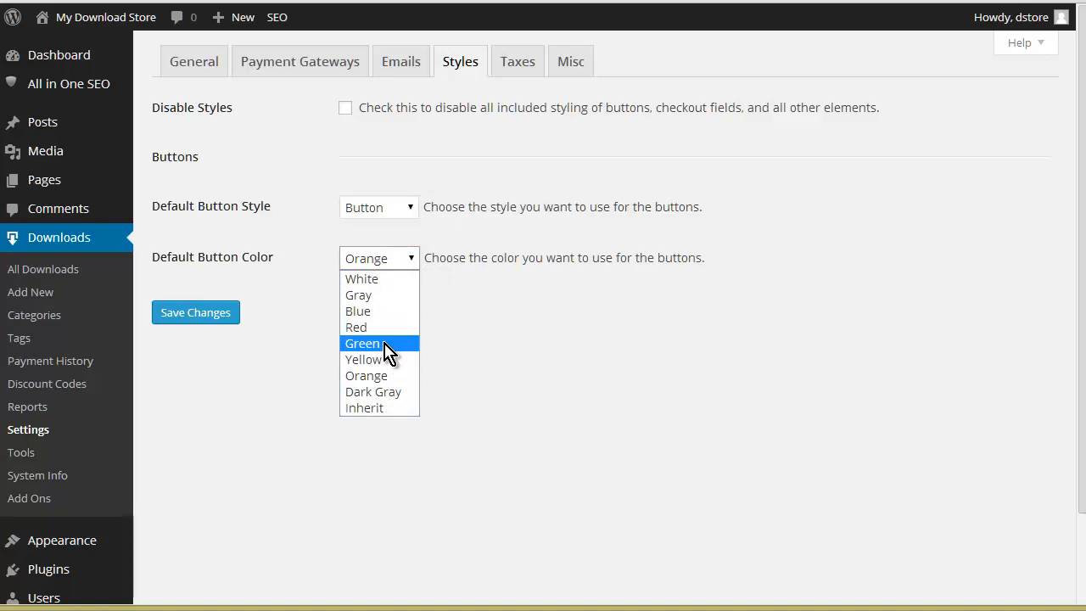
click(386, 363)
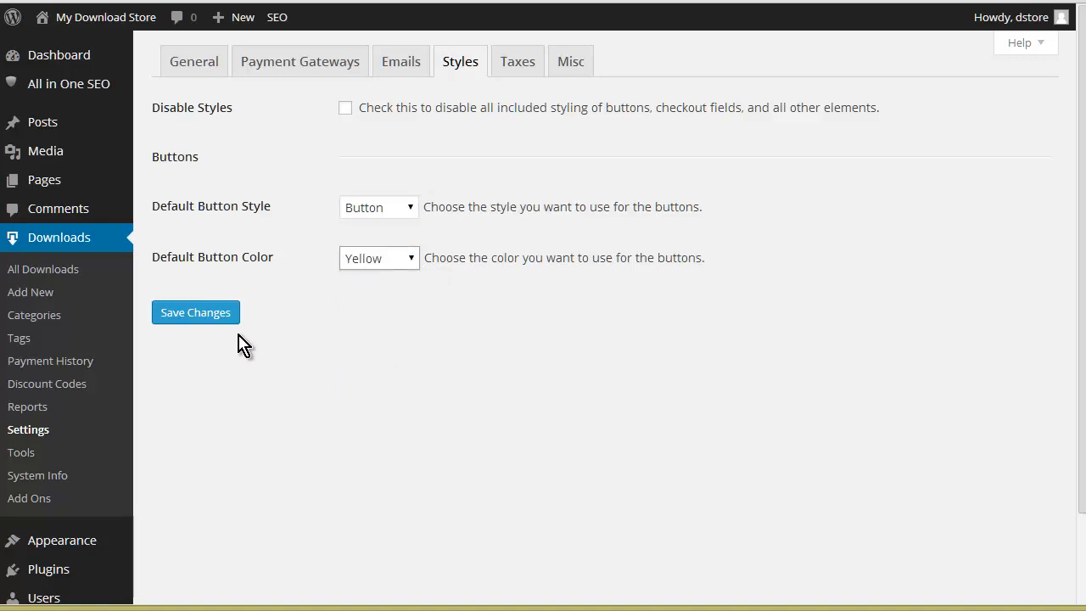
click(411, 266)
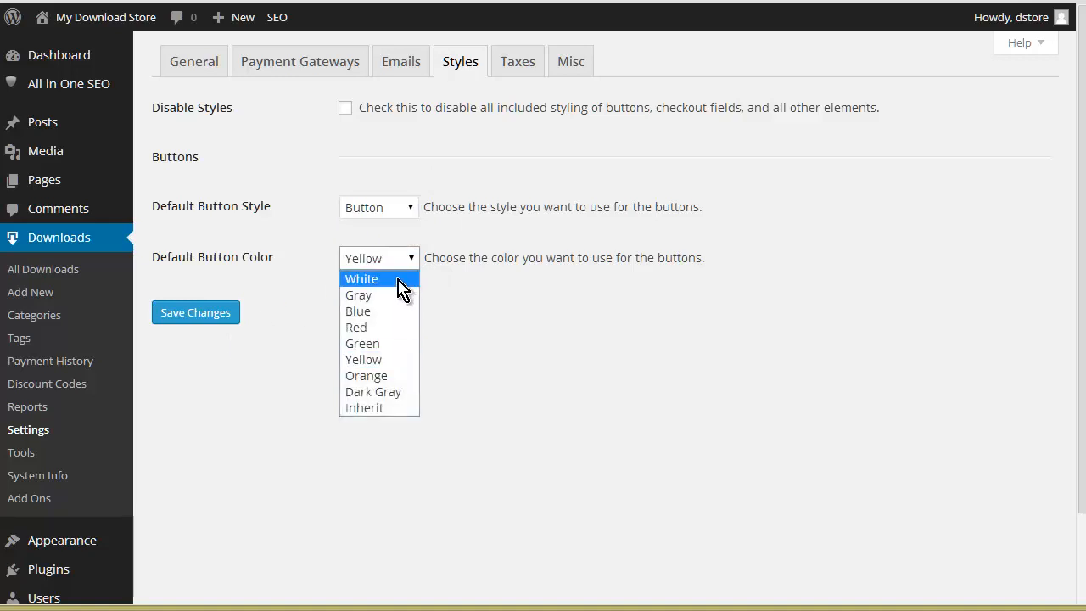
click(394, 319)
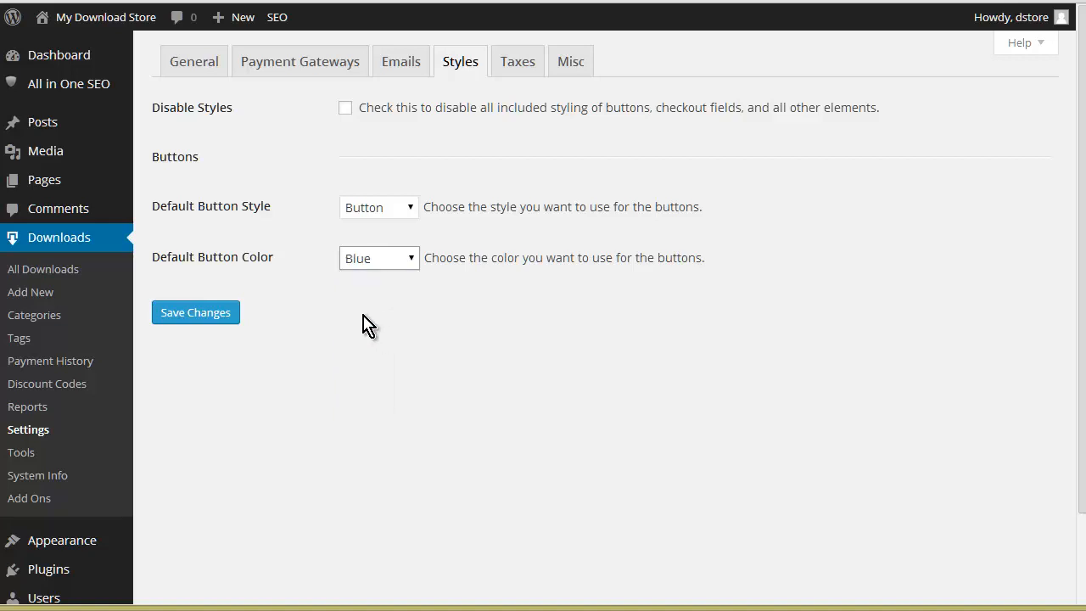
click(225, 313)
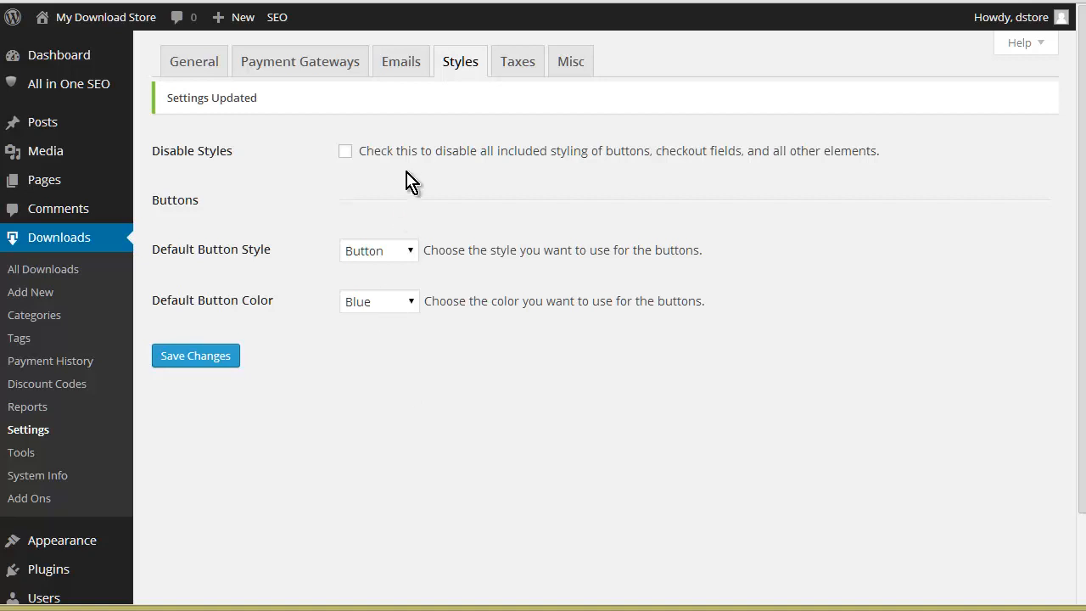
Step: Review the tax settings, from enabling taxes and the base country to the additional tax rates
click(514, 68)
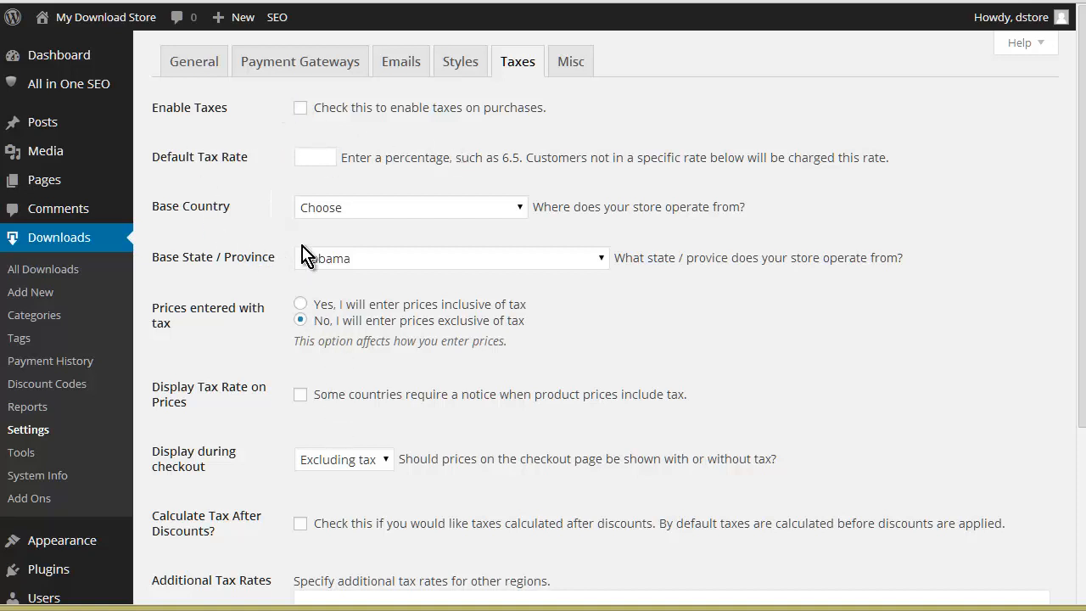
scroll(306, 271, down, 2)
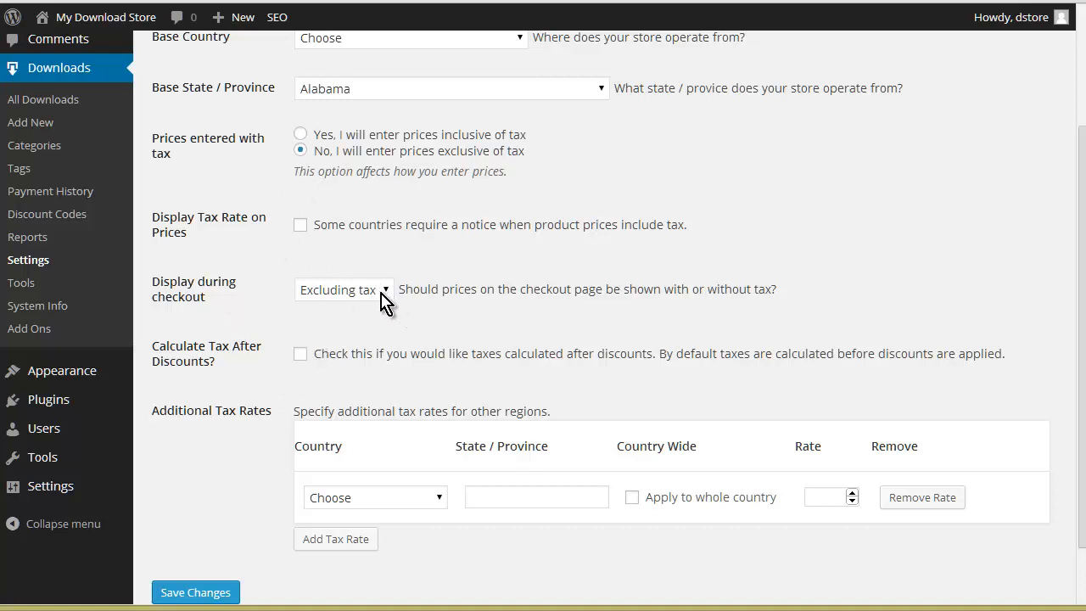
scroll(446, 396, down, 1)
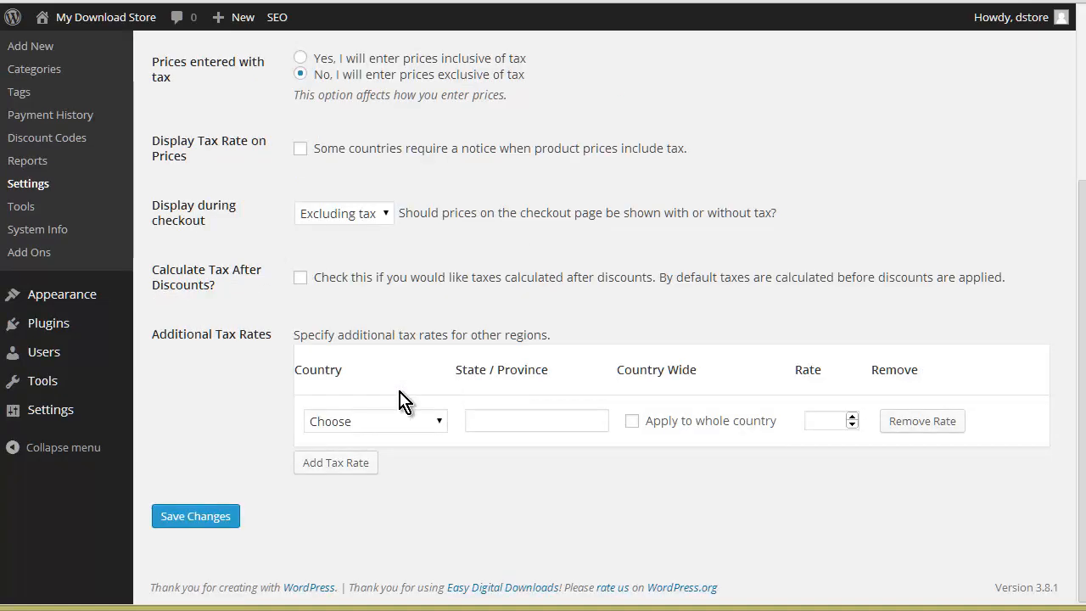
scroll(329, 318, up, 3)
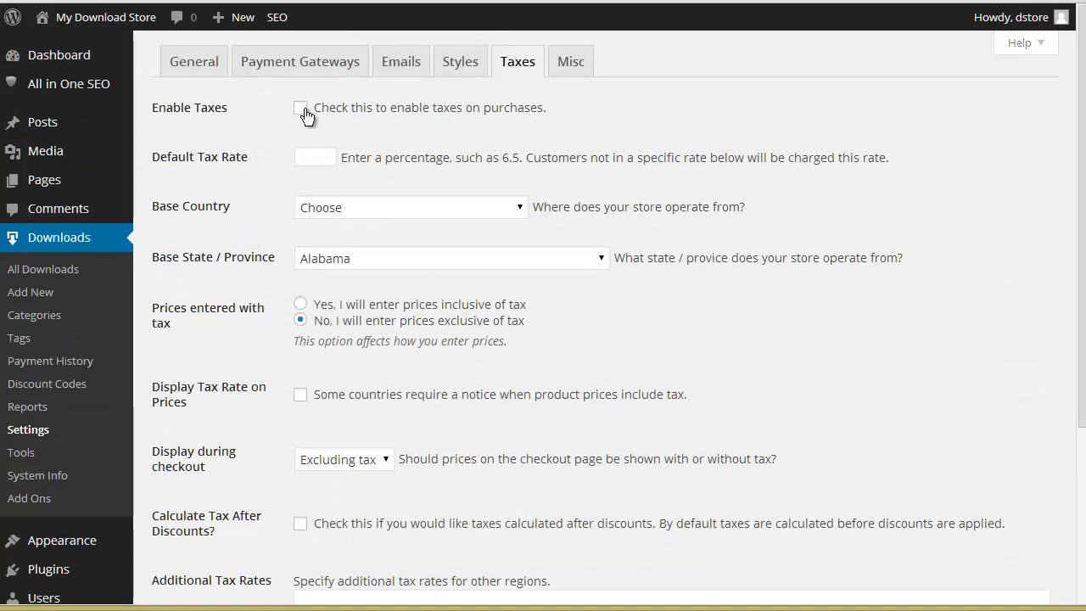
Step: Review the miscellaneous settings for checkout, file downloads, SKU entry, terms of agreement and purchase button labels
click(566, 71)
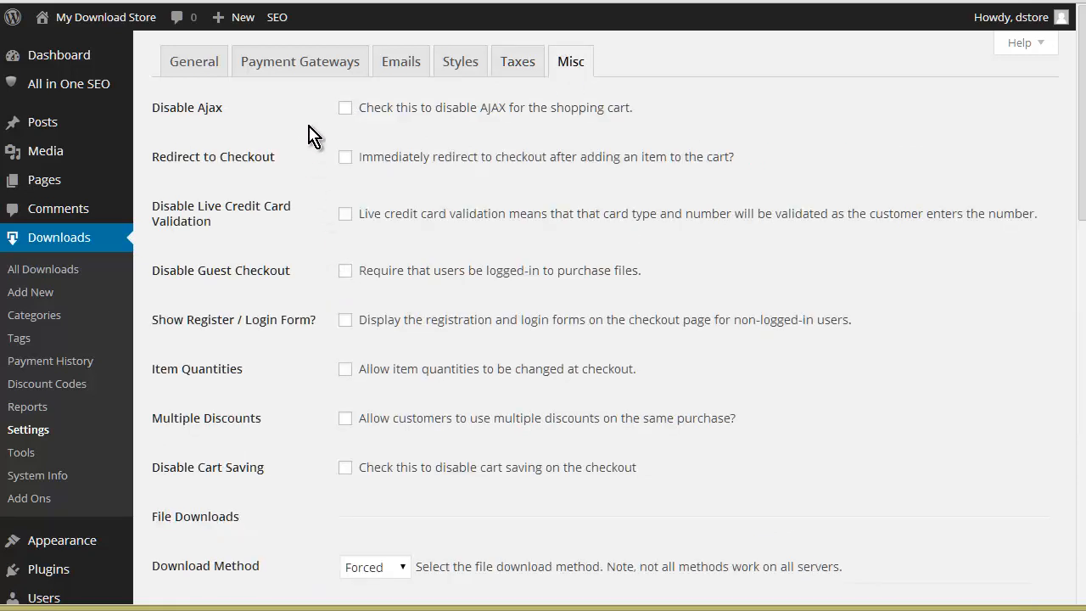
scroll(339, 373, down, 3)
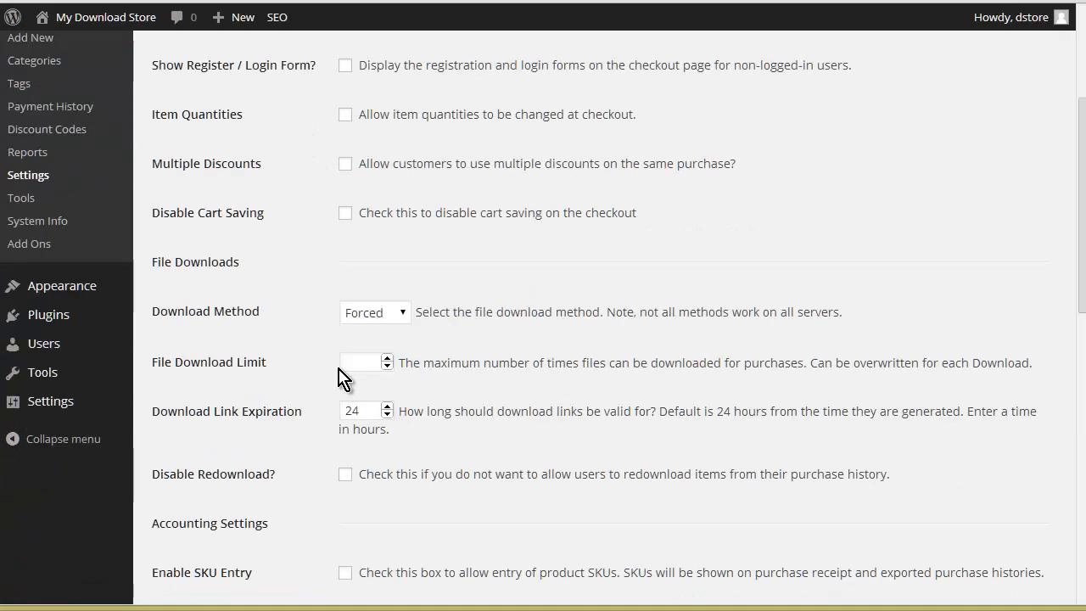
scroll(345, 368, down, 4)
scroll(320, 368, down, 1)
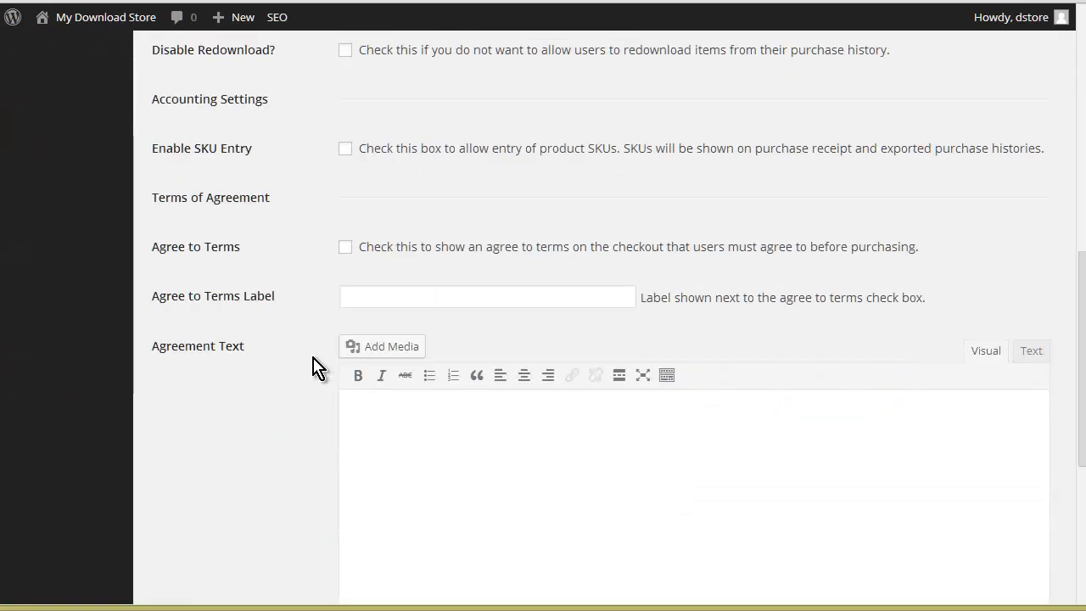
scroll(312, 365, up, 6)
scroll(286, 364, down, 5)
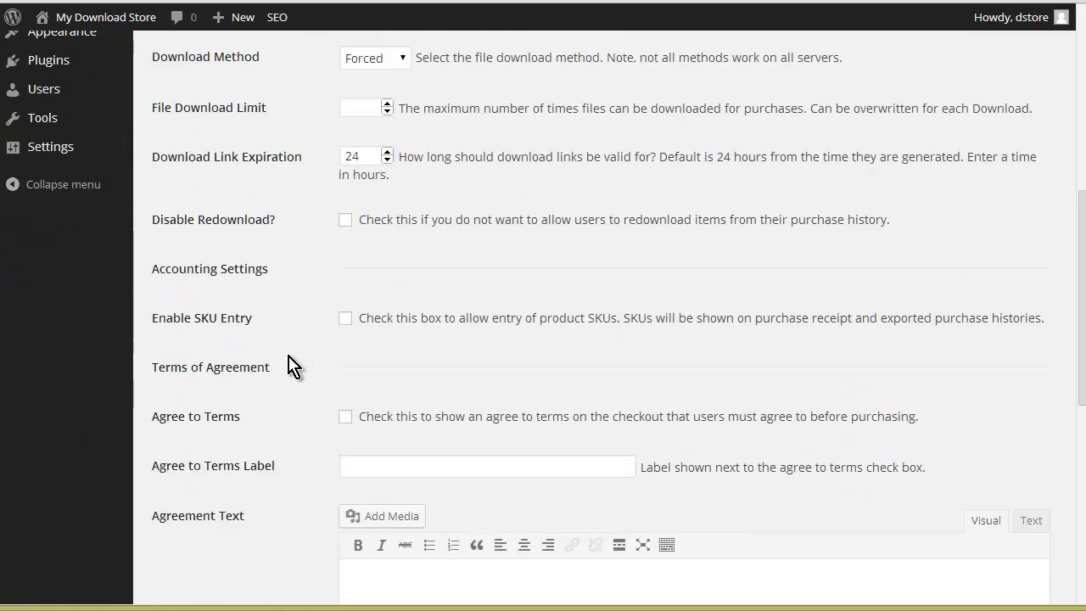
scroll(254, 382, down, 1)
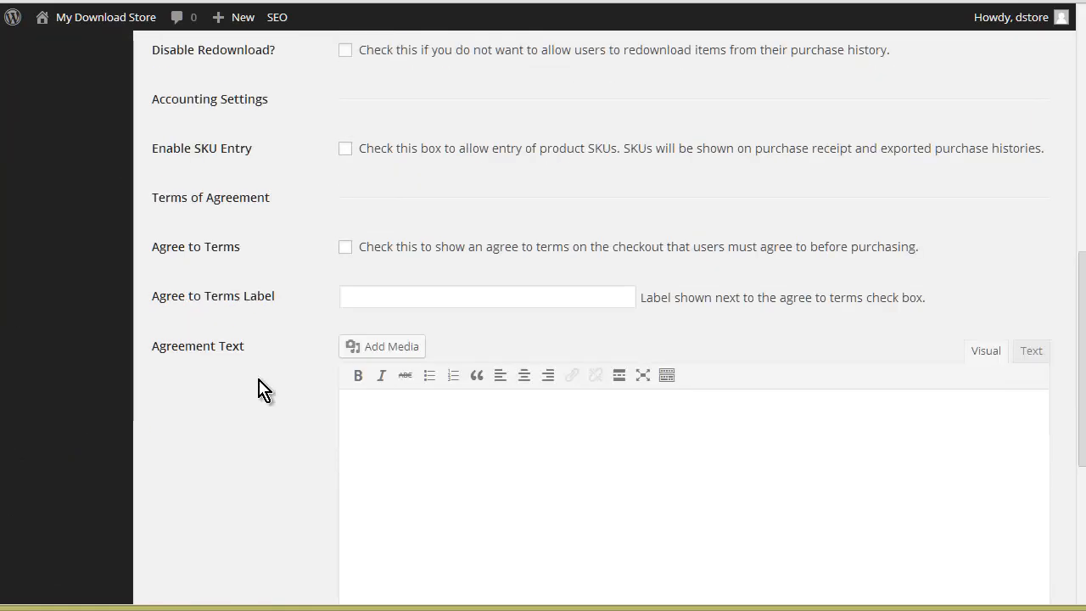
scroll(503, 478, down, 4)
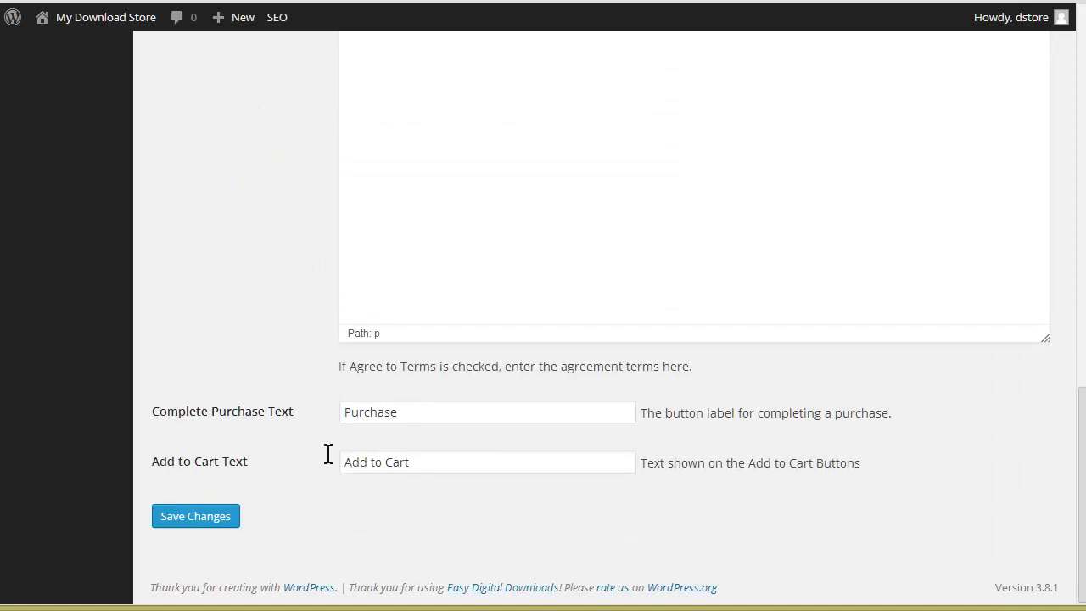
scroll(285, 466, up, 15)
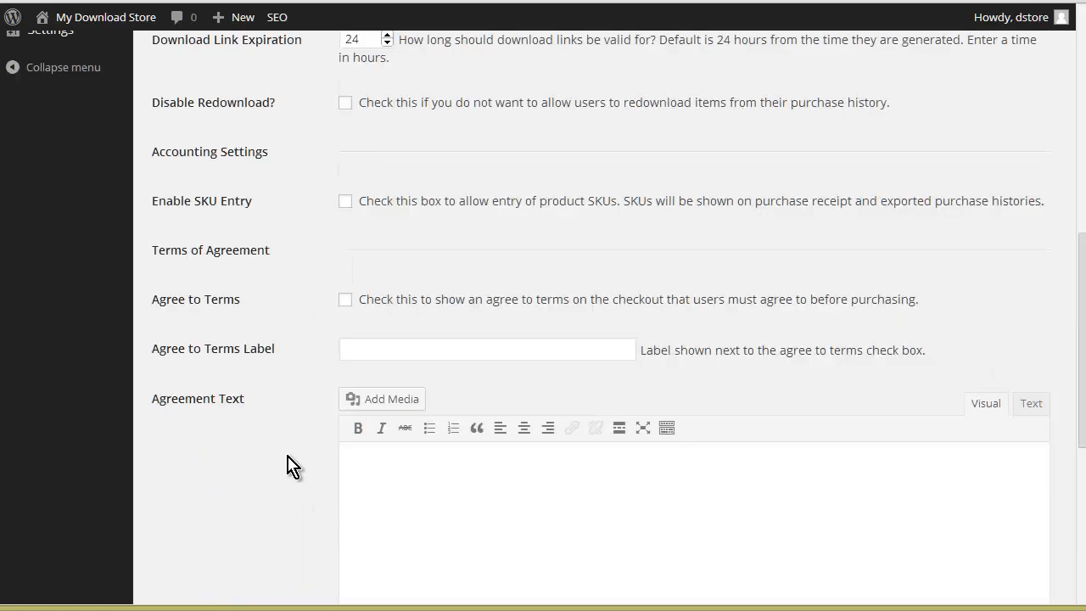